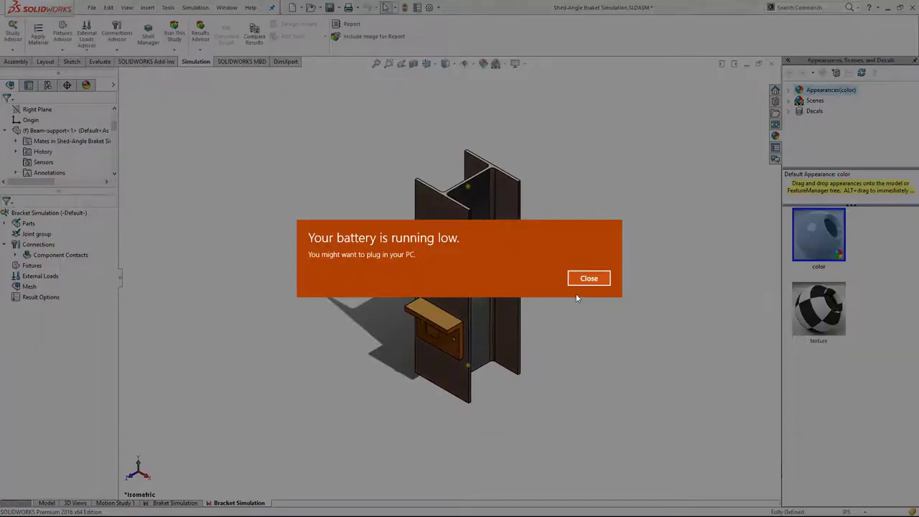
Step: Confirm the new static study and set Beam-support-1 to Treat as Solid, then return to isometric view
{"action": "left_click", "coordinate": [582, 283]}
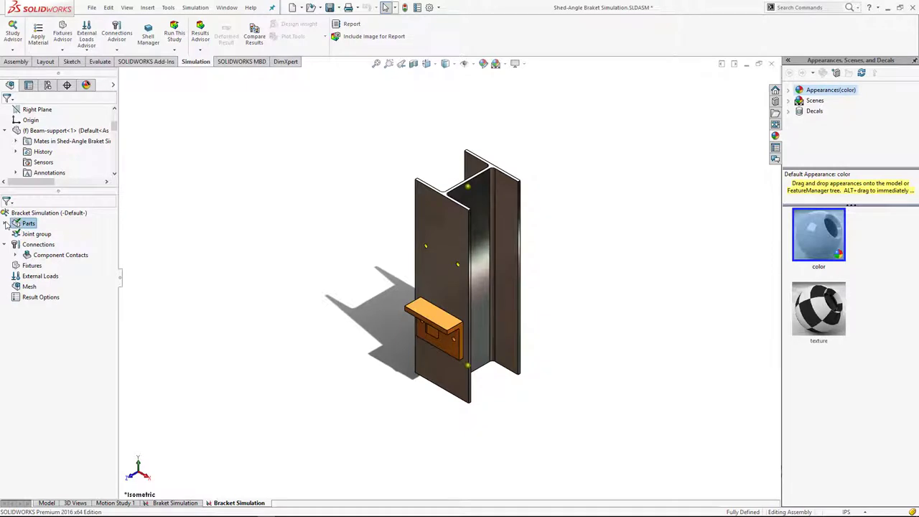
{"action": "left_click", "coordinate": [63, 233]}
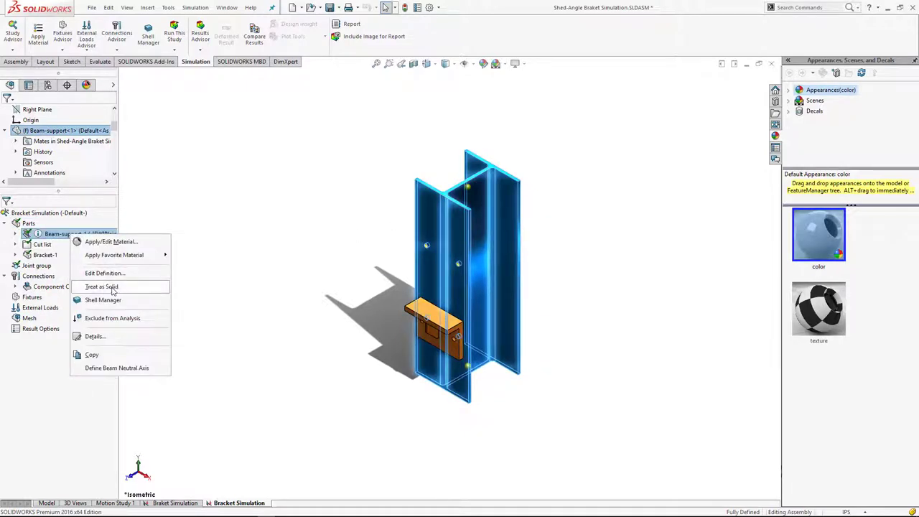
{"action": "left_click", "coordinate": [112, 247]}
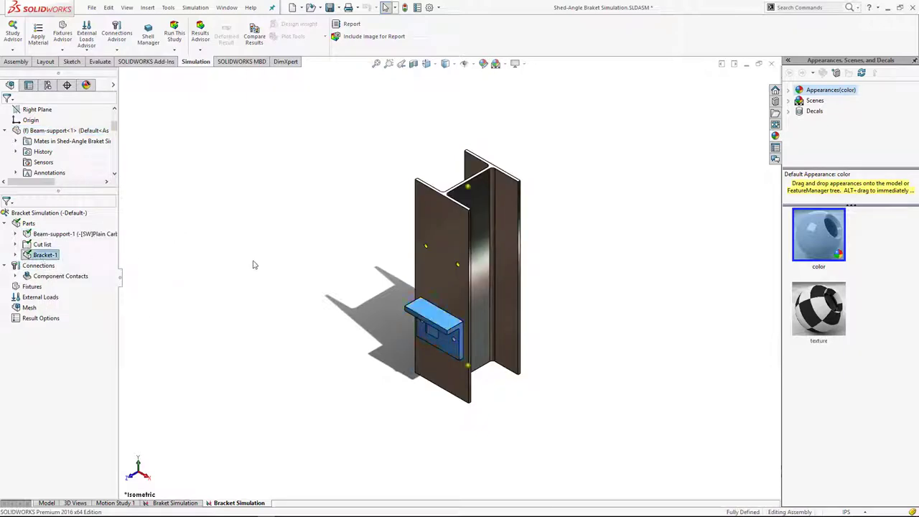
{"action": "left_click", "coordinate": [342, 326]}
{"action": "scroll", "coordinate": [342, 325], "scroll_direction": "down", "scroll_amount": 3}
{"action": "mouse_move", "coordinate": [412, 337]}
{"action": "middle_mouse_down"}
{"action": "mouse_move", "coordinate": [496, 282]}
{"action": "mouse_move", "coordinate": [479, 250]}
{"action": "mouse_move", "coordinate": [407, 302]}
{"action": "middle_mouse_up"}
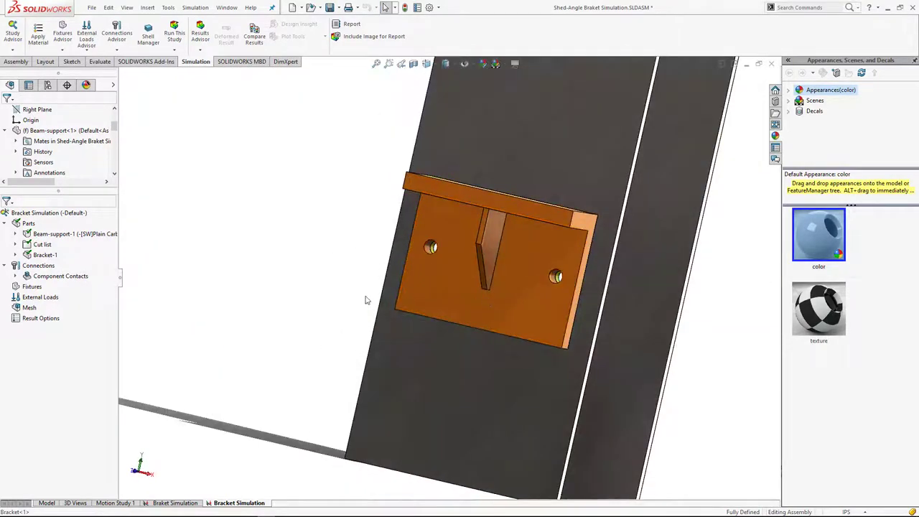
{"action": "key", "text": "ctrl+7"}
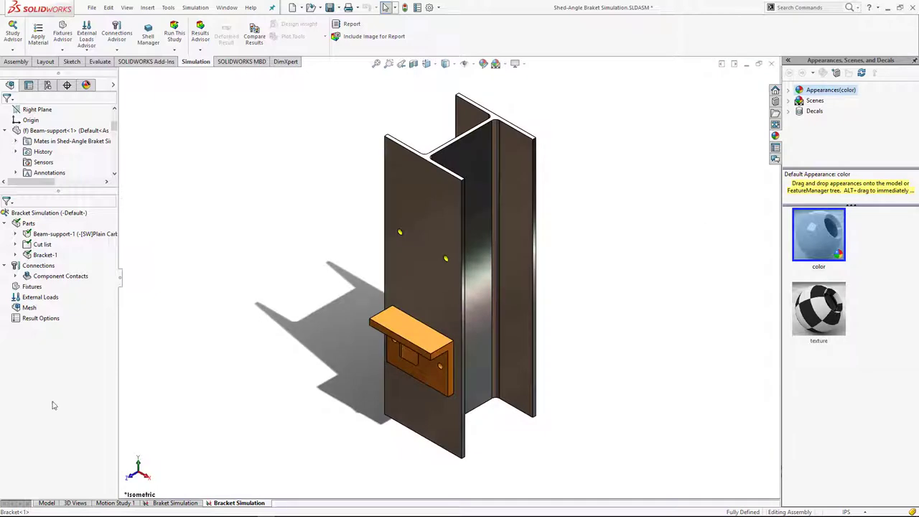
Step: Delete the default Component Contacts from the study's Connections
{"action": "right_click", "coordinate": [31, 267]}
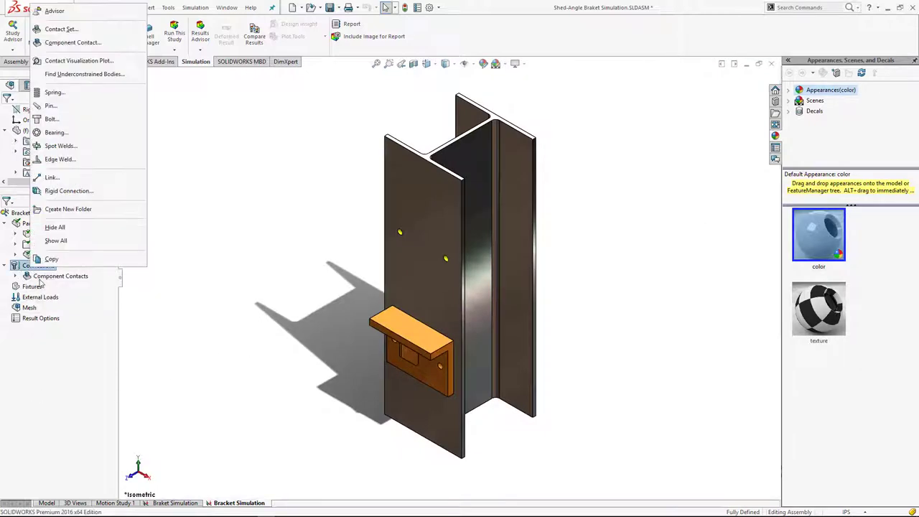
{"action": "right_click", "coordinate": [41, 280]}
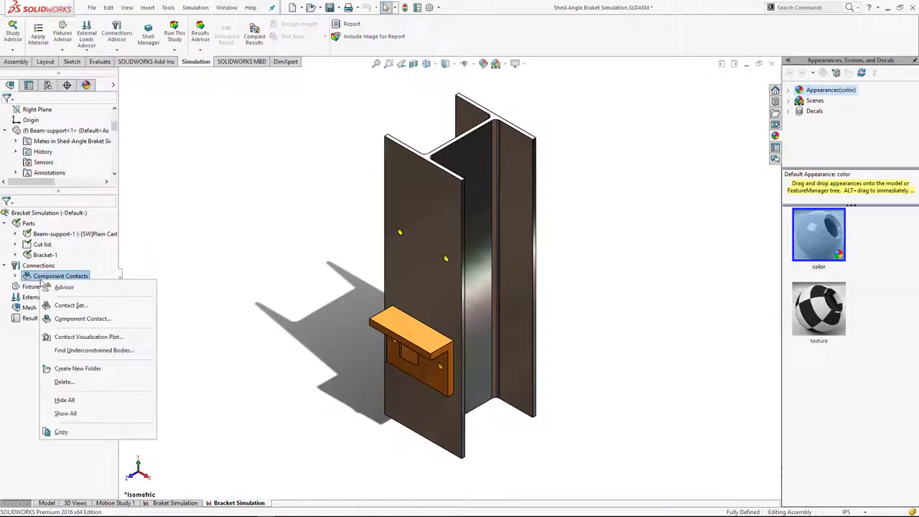
{"action": "left_click", "coordinate": [64, 381]}
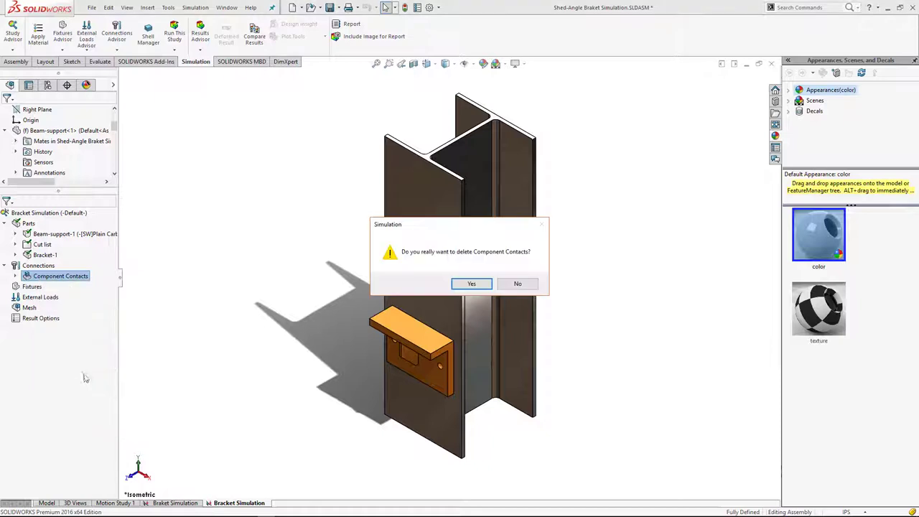
{"action": "left_click", "coordinate": [464, 285]}
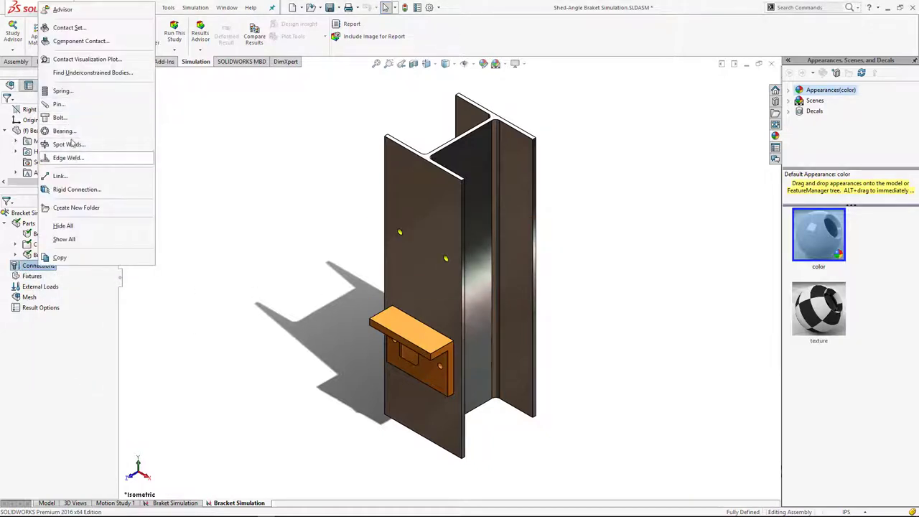
{"action": "left_click", "coordinate": [81, 41]}
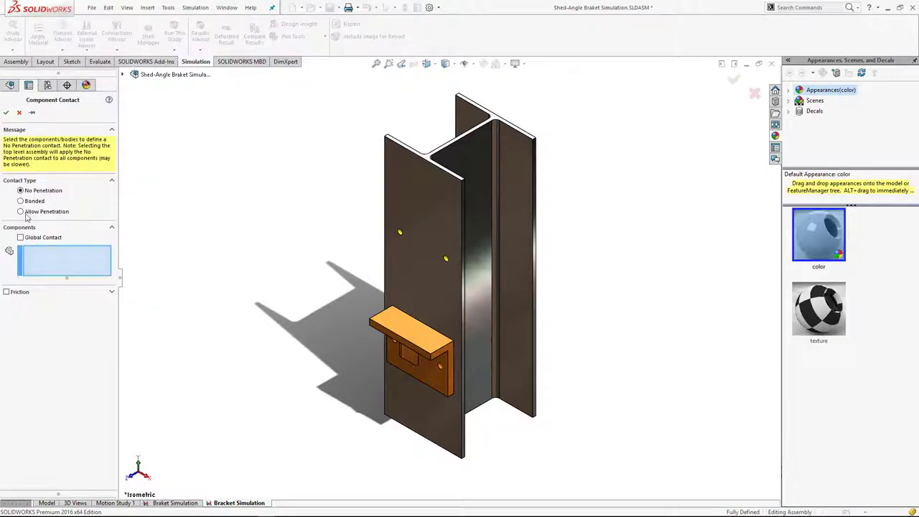
{"action": "left_click", "coordinate": [20, 112]}
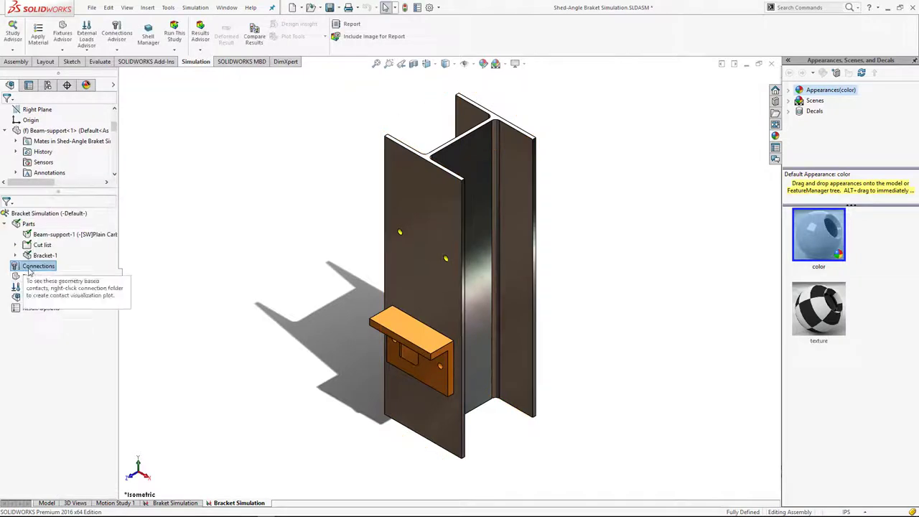
Step: Create a No Penetration contact set between the beam flange face and the bracket face
{"action": "right_click", "coordinate": [32, 266]}
{"action": "left_click", "coordinate": [60, 28]}
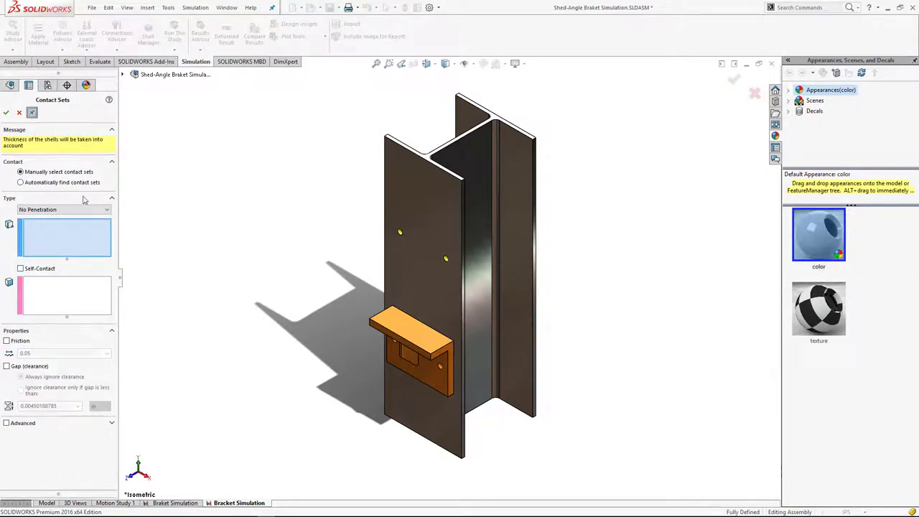
{"action": "left_click", "coordinate": [431, 304]}
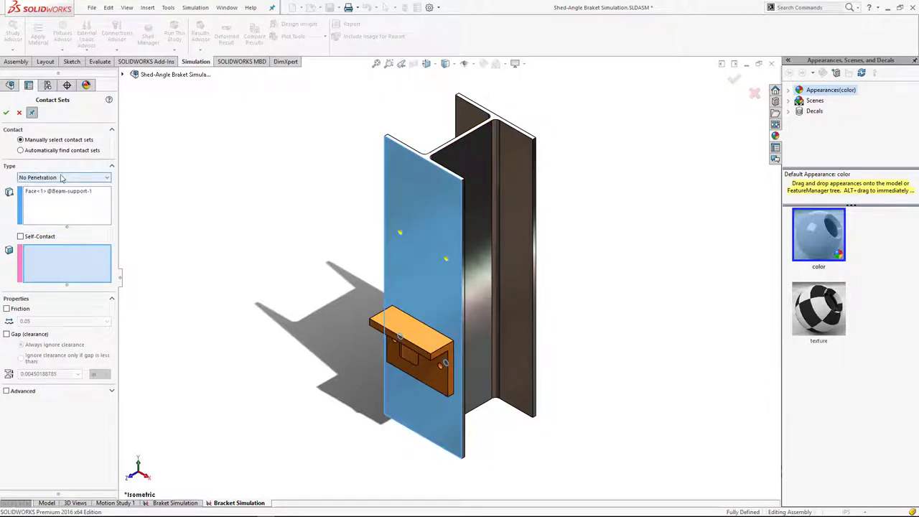
{"action": "right_click", "coordinate": [432, 375]}
{"action": "left_click", "coordinate": [459, 414]}
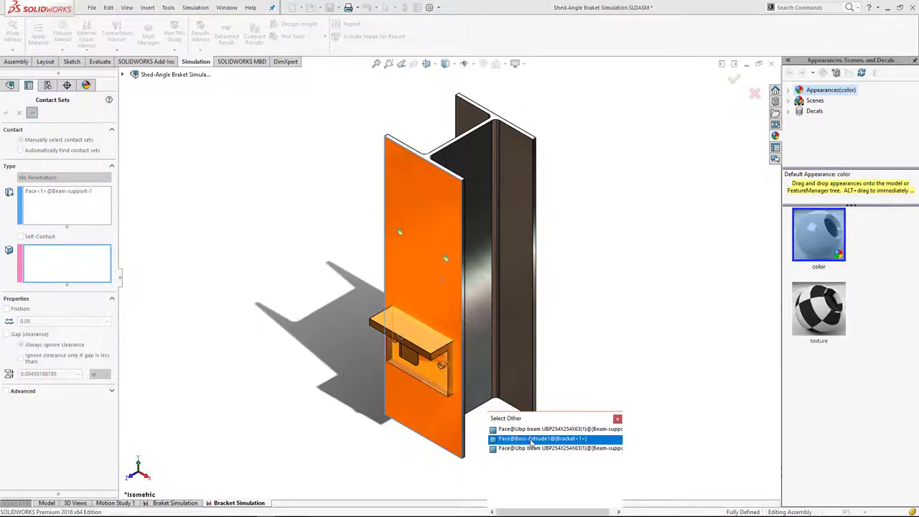
{"action": "left_click", "coordinate": [531, 439]}
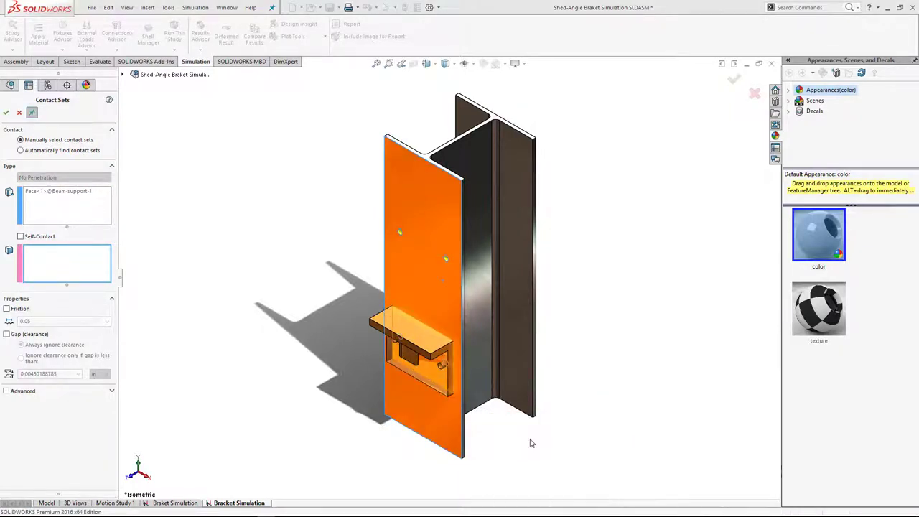
{"action": "left_click", "coordinate": [7, 113]}
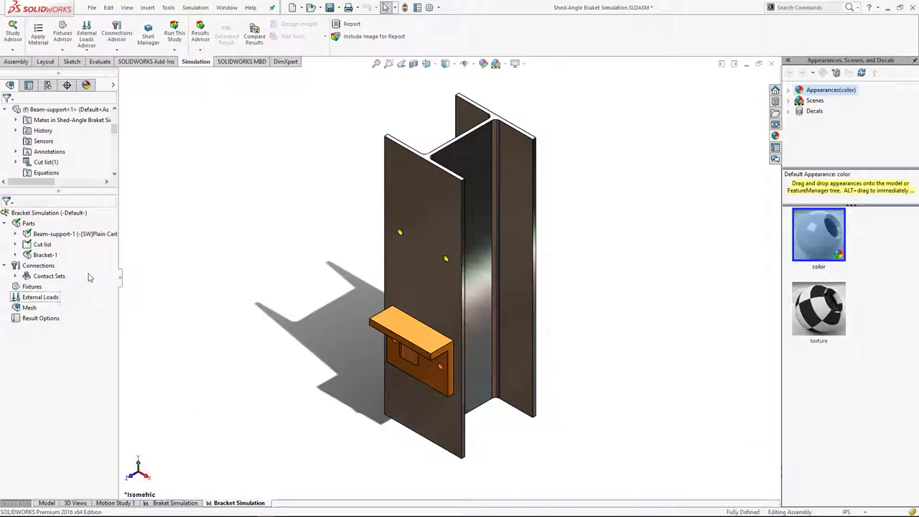
Step: Expand Contact Sets to check the new no-penetration contact set
{"action": "left_click", "coordinate": [40, 277]}
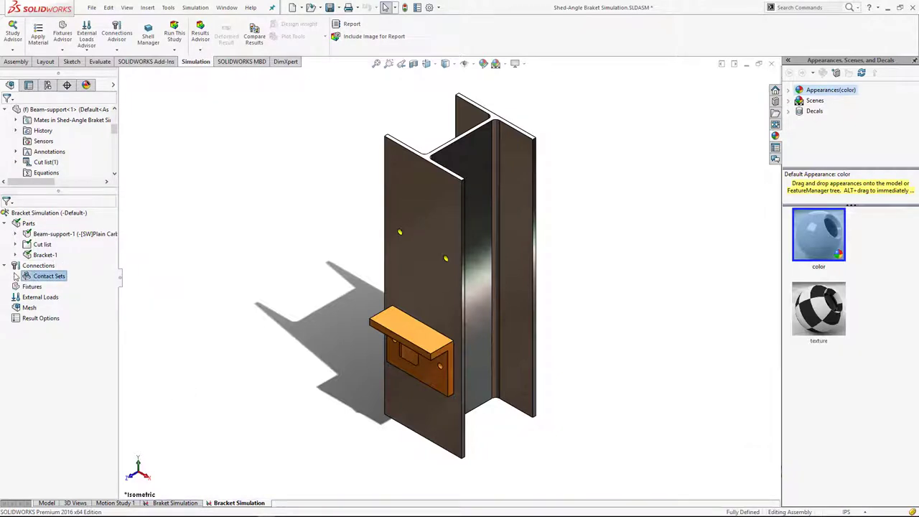
{"action": "left_click", "coordinate": [15, 276]}
{"action": "left_click", "coordinate": [75, 286]}
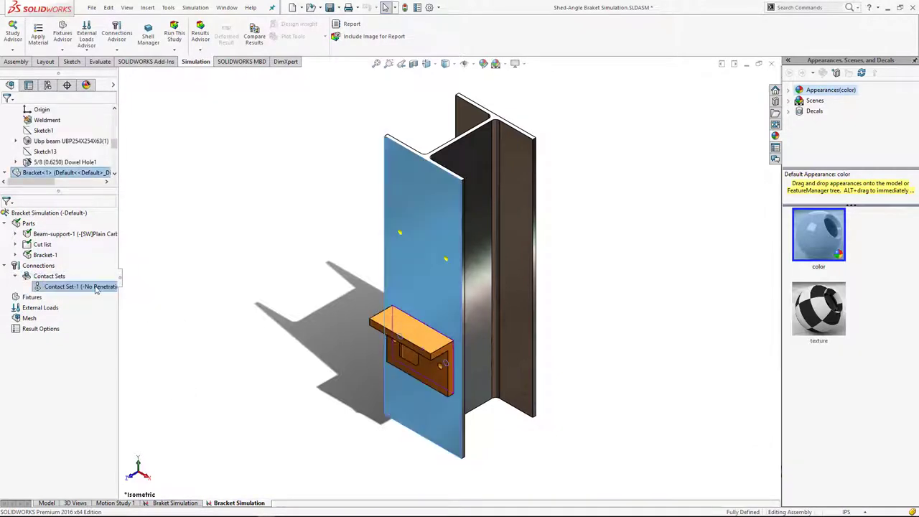
{"action": "left_click", "coordinate": [281, 312]}
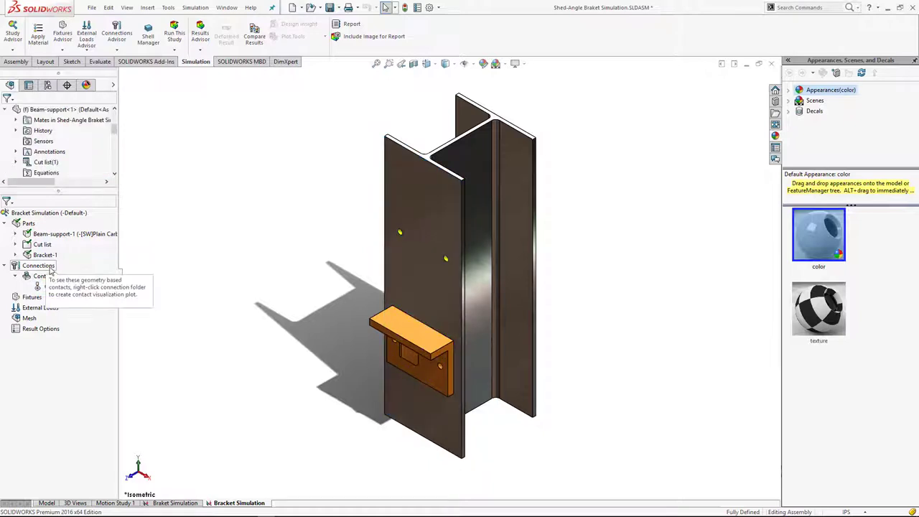
Step: Add a Bonded component contact covering Bracket-1, Gusset1 and the 5/8 (0.6250) Dowel Hole1 body
{"action": "right_click", "coordinate": [49, 265]}
{"action": "left_click", "coordinate": [106, 43]}
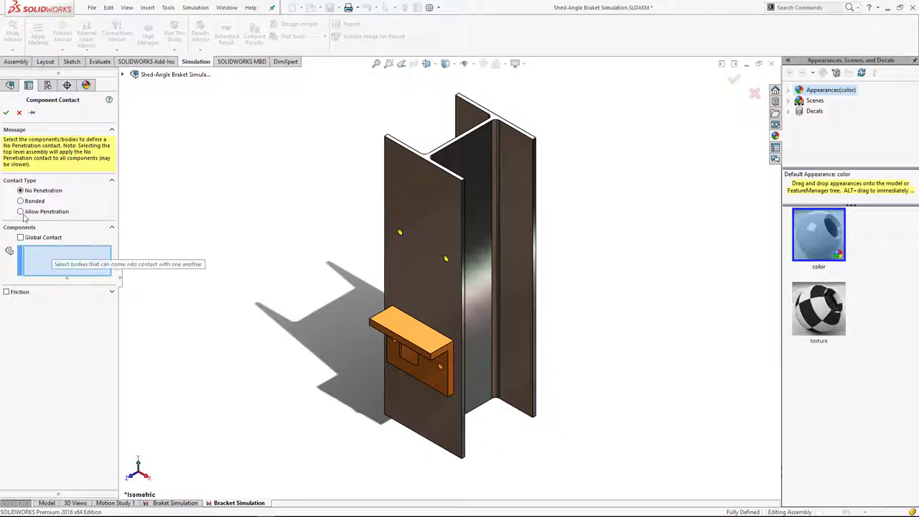
{"action": "left_click", "coordinate": [21, 201]}
{"action": "left_click", "coordinate": [425, 358]}
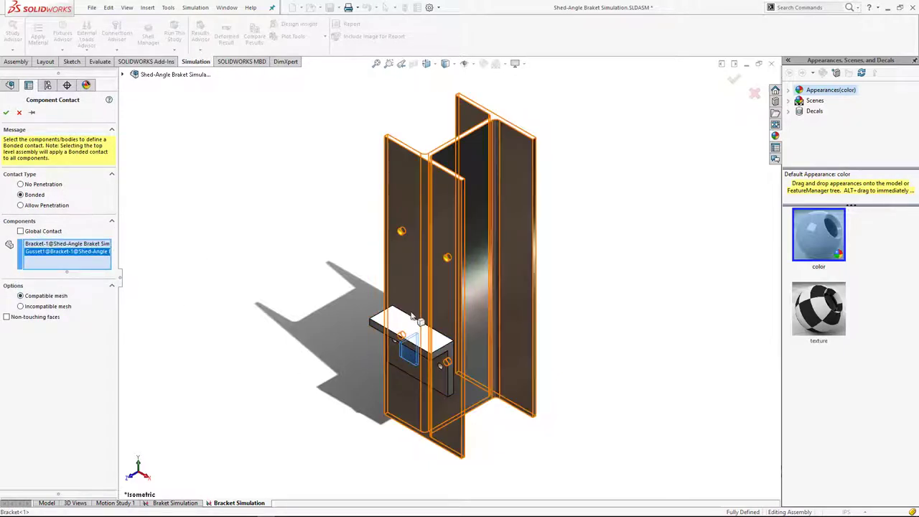
{"action": "scroll", "coordinate": [299, 355], "scroll_direction": "down", "scroll_amount": 3}
{"action": "left_click", "coordinate": [48, 245]}
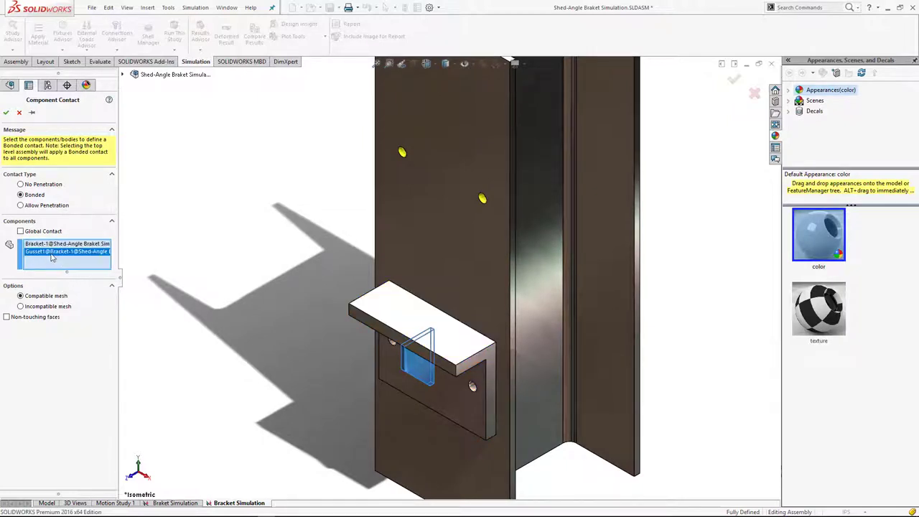
{"action": "left_click", "coordinate": [444, 389]}
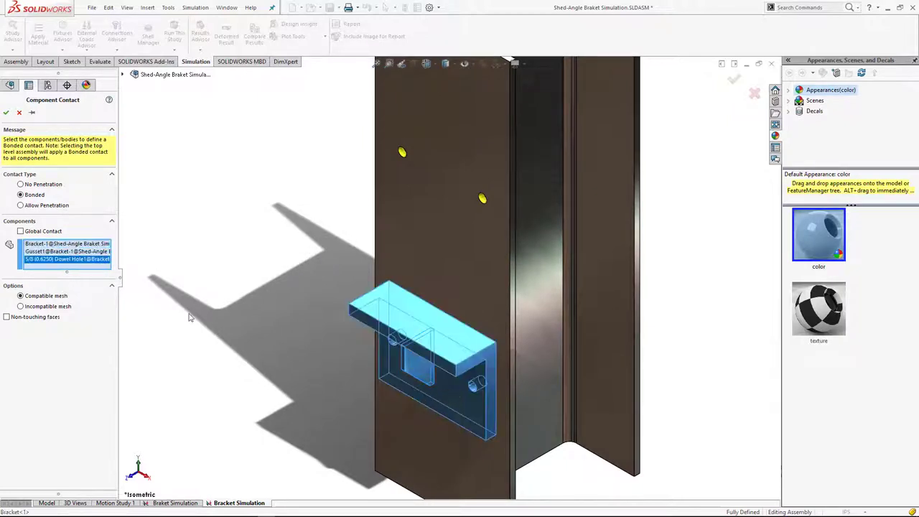
{"action": "left_click", "coordinate": [61, 245]}
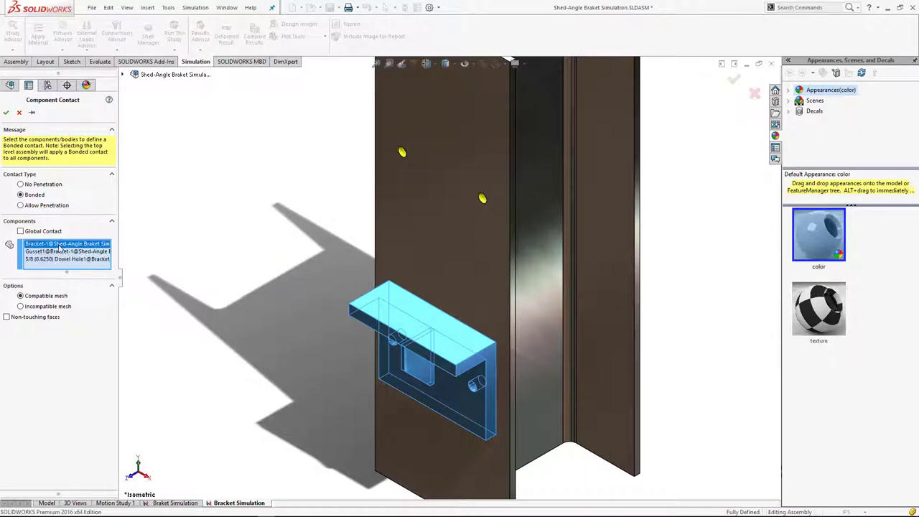
{"action": "left_click", "coordinate": [6, 113]}
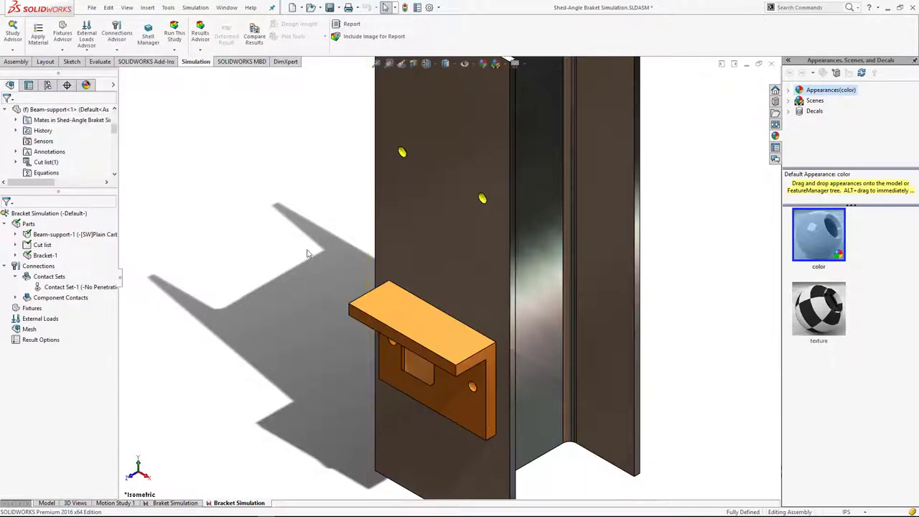
Step: Start a bolt connector from the bracket's hole edge to the matching beam hole edge
{"action": "key", "text": "f"}
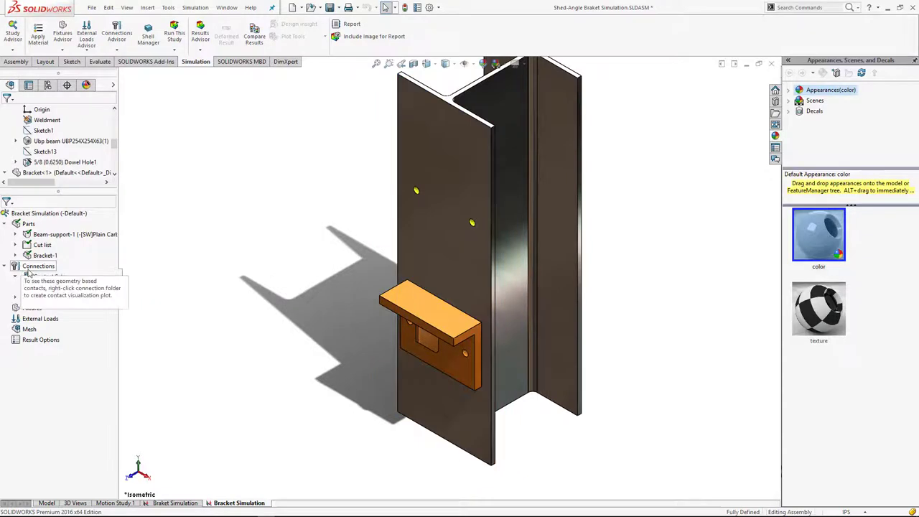
{"action": "right_click", "coordinate": [27, 271]}
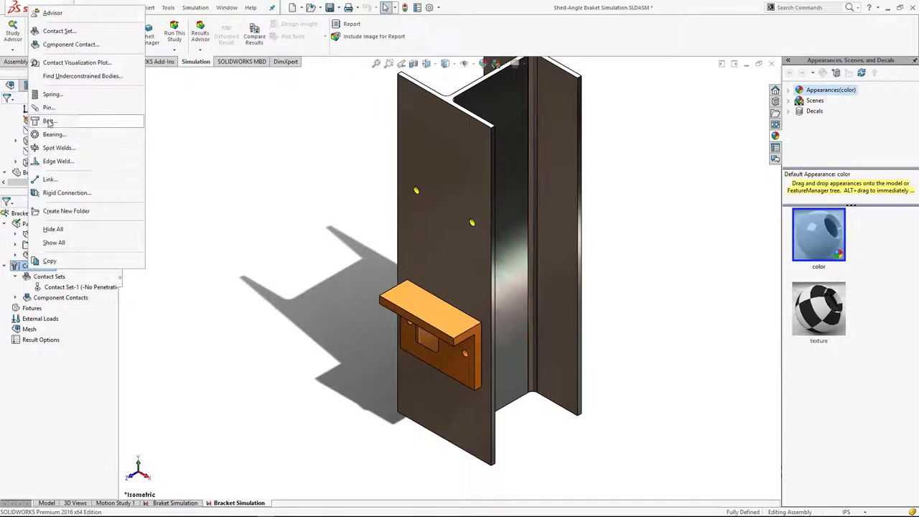
{"action": "left_click", "coordinate": [49, 122]}
{"action": "left_click", "coordinate": [467, 353]}
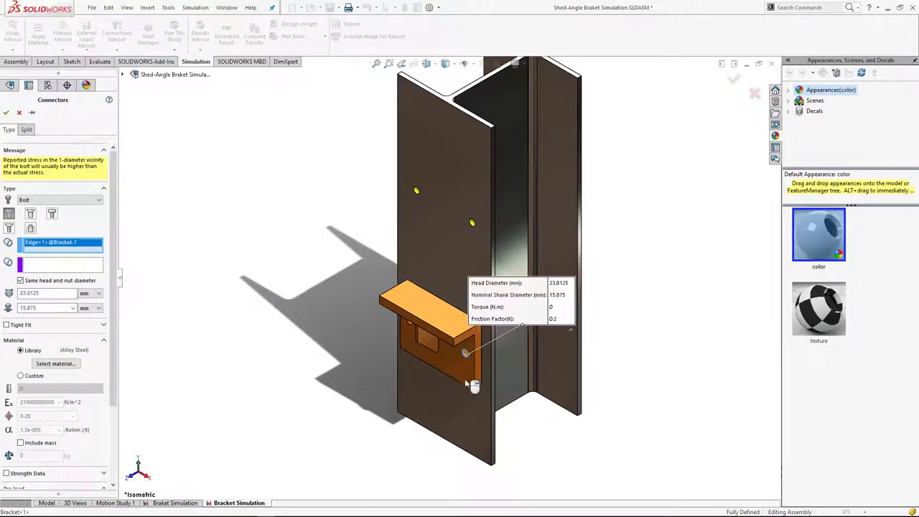
{"action": "left_click", "coordinate": [45, 265]}
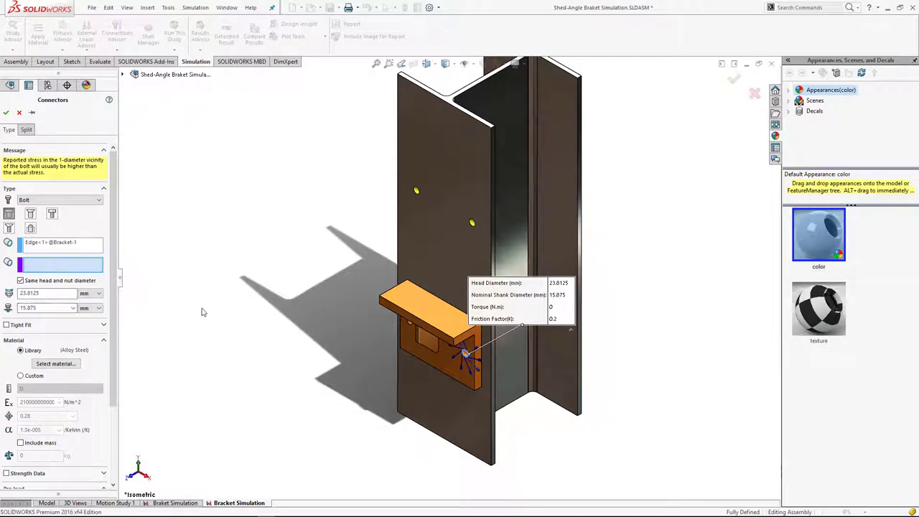
{"action": "mouse_move", "coordinate": [201, 312]}
{"action": "middle_mouse_down"}
{"action": "mouse_move", "coordinate": [481, 352]}
{"action": "mouse_move", "coordinate": [494, 308]}
{"action": "mouse_move", "coordinate": [485, 319]}
{"action": "middle_mouse_up"}
{"action": "left_click", "coordinate": [489, 308]}
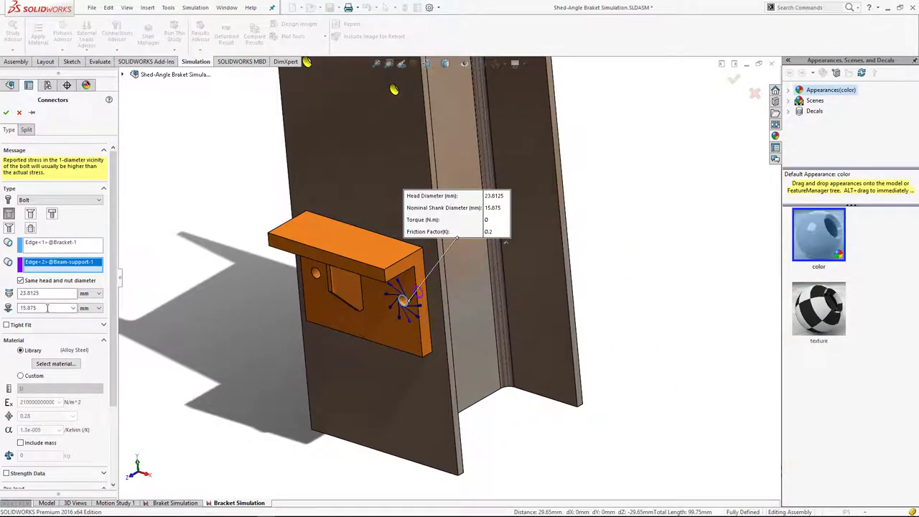
Step: Enable bolt strength data at 1.5 threads/mm and set a 200 N axial pre-load
{"action": "scroll", "coordinate": [86, 344], "scroll_direction": "down", "scroll_amount": 2}
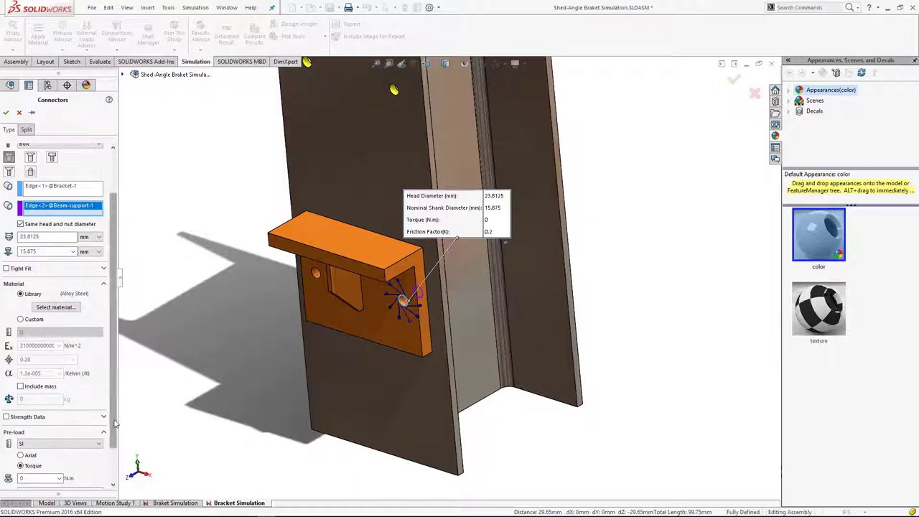
{"action": "scroll", "coordinate": [22, 423], "scroll_direction": "down", "scroll_amount": 2}
{"action": "left_click", "coordinate": [7, 373]}
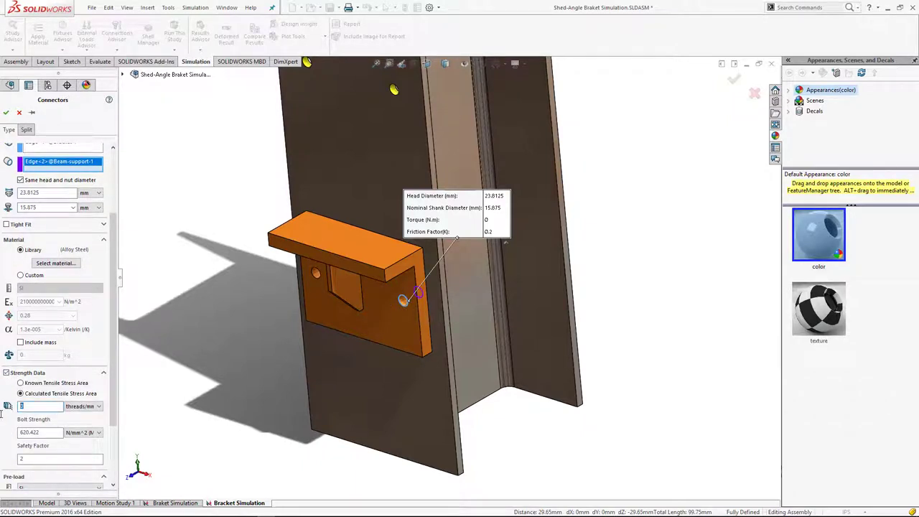
{"action": "type", "text": "1.5"}
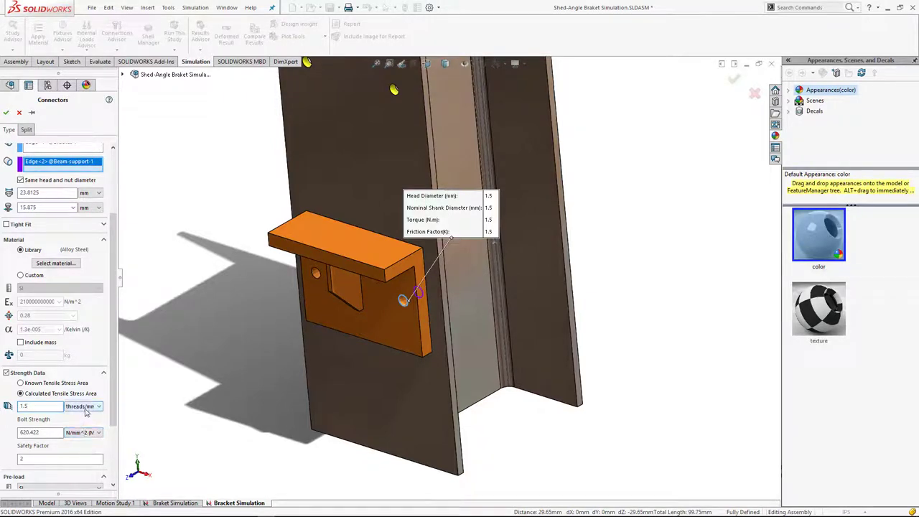
{"action": "scroll", "coordinate": [115, 419], "scroll_direction": "down", "scroll_amount": 3}
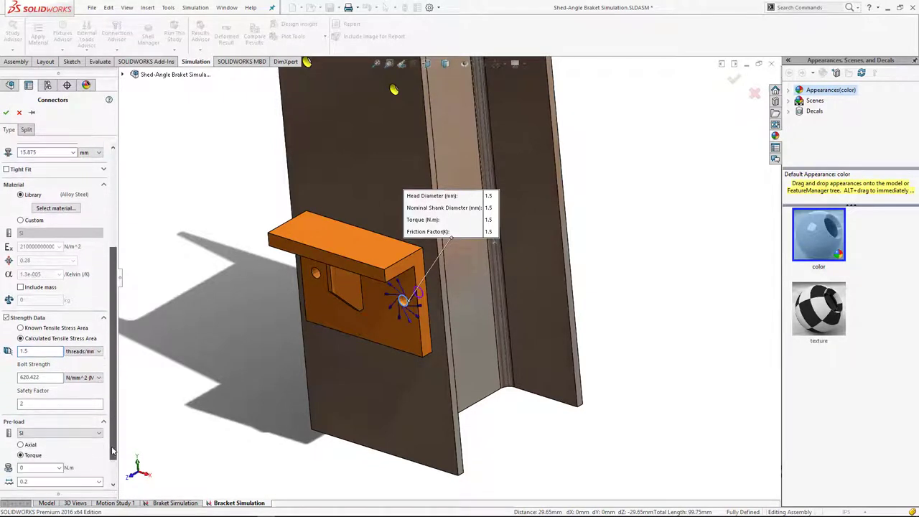
{"action": "left_click", "coordinate": [21, 440]}
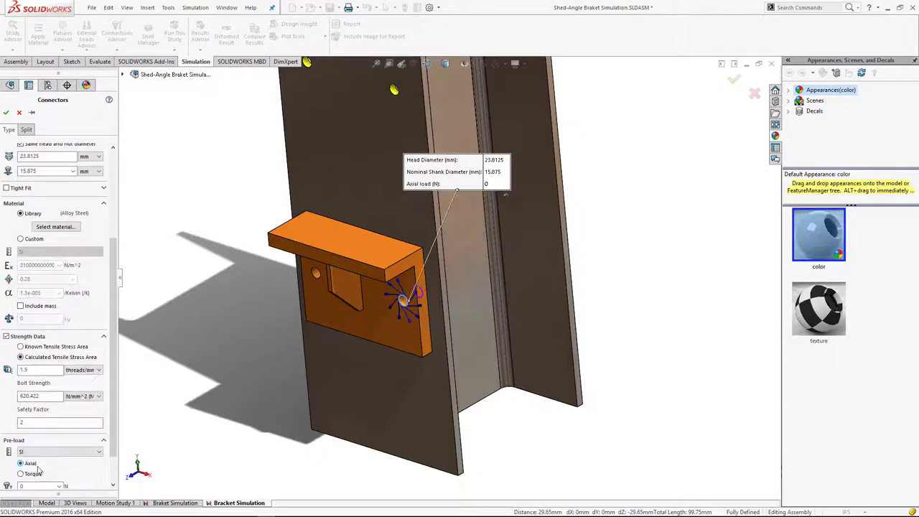
{"action": "scroll", "coordinate": [113, 459], "scroll_direction": "down", "scroll_amount": 2}
{"action": "double_click", "coordinate": [36, 447]}
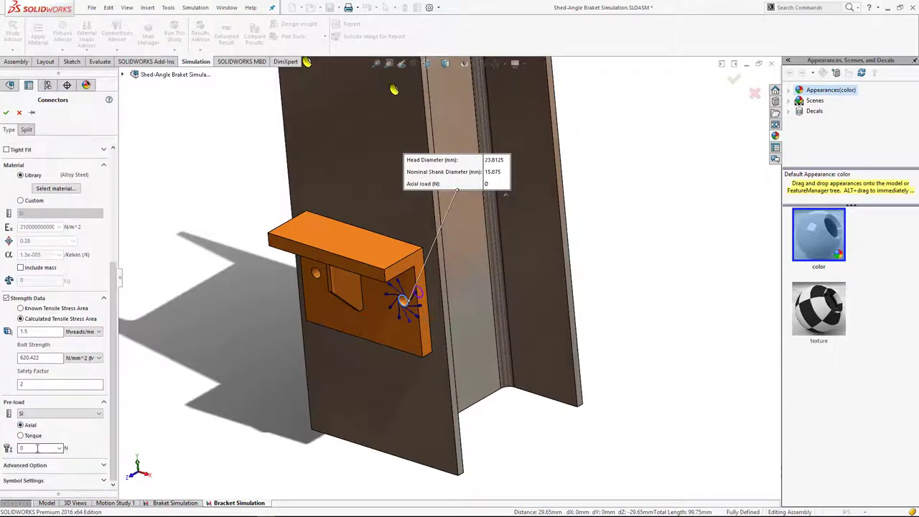
{"action": "type", "text": "30"}
{"action": "type", "text": "00"}
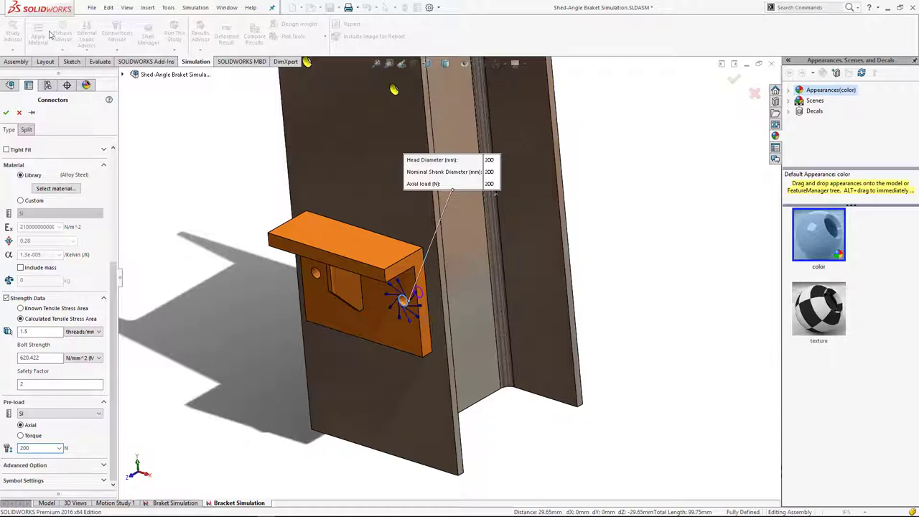
{"action": "left_click", "coordinate": [7, 113]}
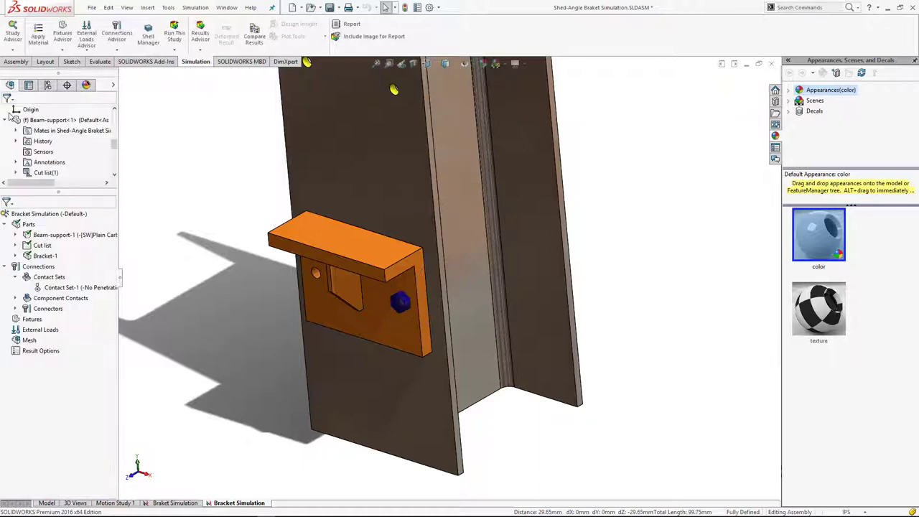
{"action": "mouse_move", "coordinate": [391, 244]}
{"action": "middle_mouse_down"}
{"action": "mouse_move", "coordinate": [422, 326]}
{"action": "mouse_move", "coordinate": [407, 328]}
{"action": "mouse_move", "coordinate": [502, 256]}
{"action": "mouse_move", "coordinate": [534, 312]}
{"action": "mouse_move", "coordinate": [523, 281]}
{"action": "mouse_move", "coordinate": [510, 313]}
{"action": "middle_mouse_up"}
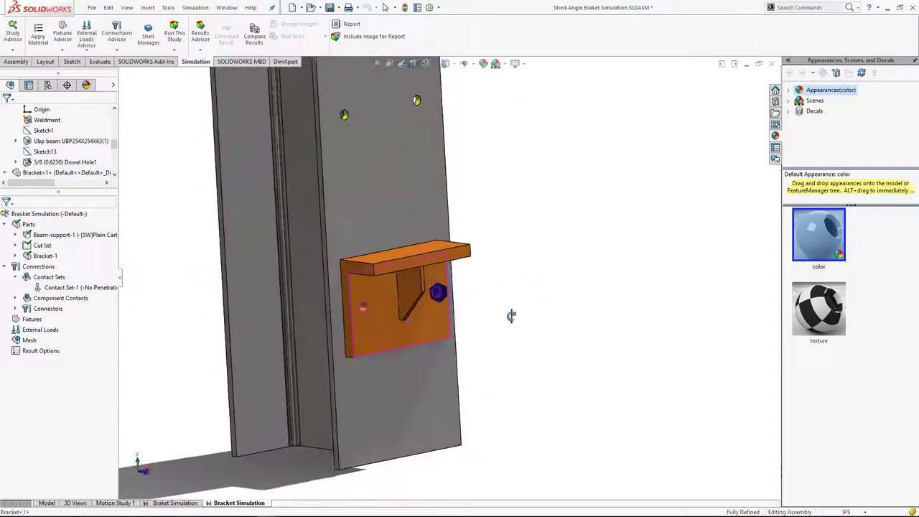
Step: Define a second bolt from the bracket's other hole edge to the matching beam hole edge
{"action": "right_click", "coordinate": [32, 267]}
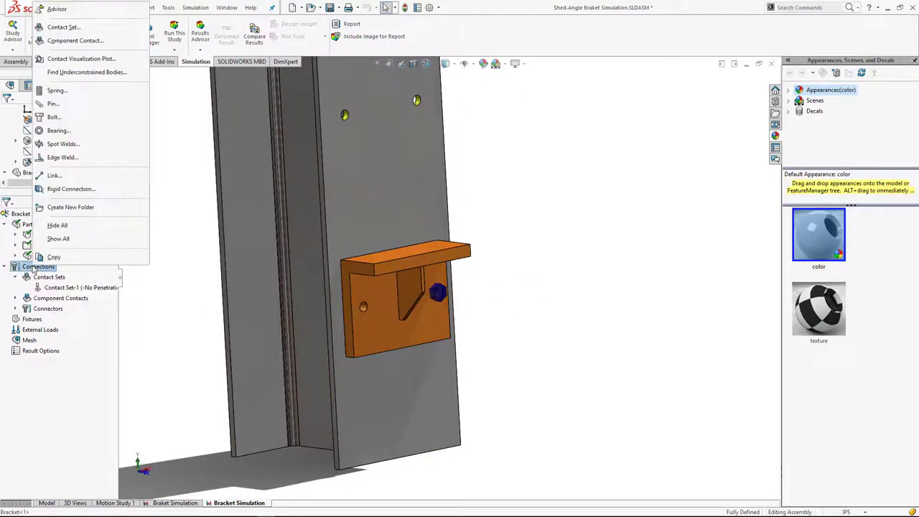
{"action": "left_click", "coordinate": [60, 124]}
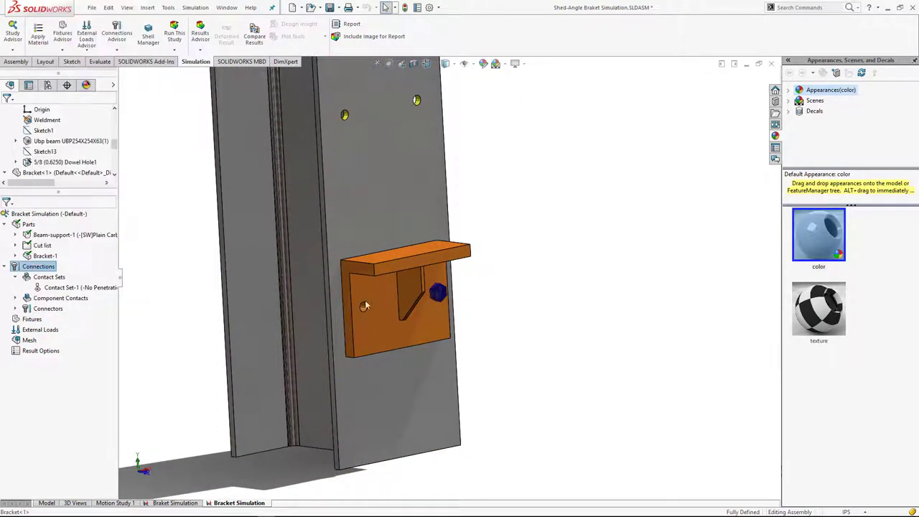
{"action": "left_click", "coordinate": [366, 308]}
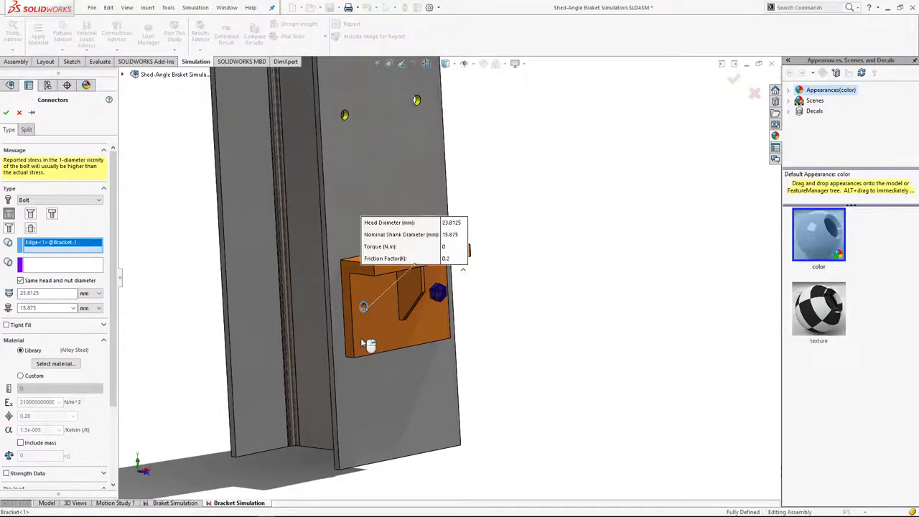
{"action": "mouse_move", "coordinate": [366, 308]}
{"action": "middle_mouse_down"}
{"action": "mouse_move", "coordinate": [412, 335]}
{"action": "mouse_move", "coordinate": [476, 315]}
{"action": "mouse_move", "coordinate": [469, 346]}
{"action": "mouse_move", "coordinate": [372, 309]}
{"action": "middle_mouse_up"}
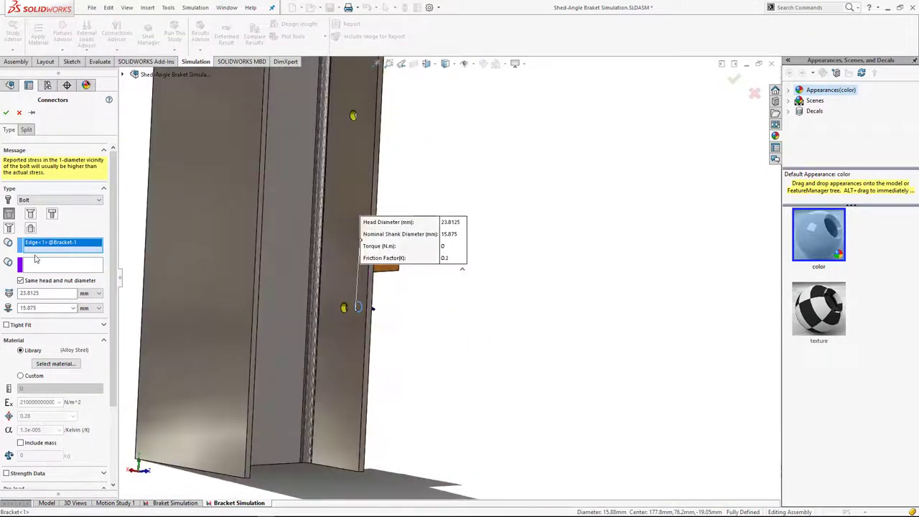
{"action": "left_click", "coordinate": [41, 267]}
{"action": "scroll", "coordinate": [352, 327], "scroll_direction": "down", "scroll_amount": 2}
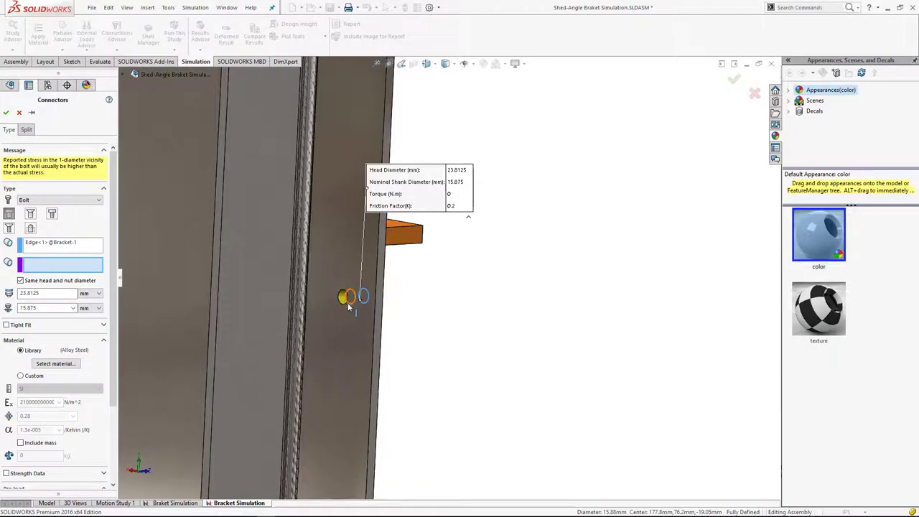
{"action": "left_click", "coordinate": [346, 307]}
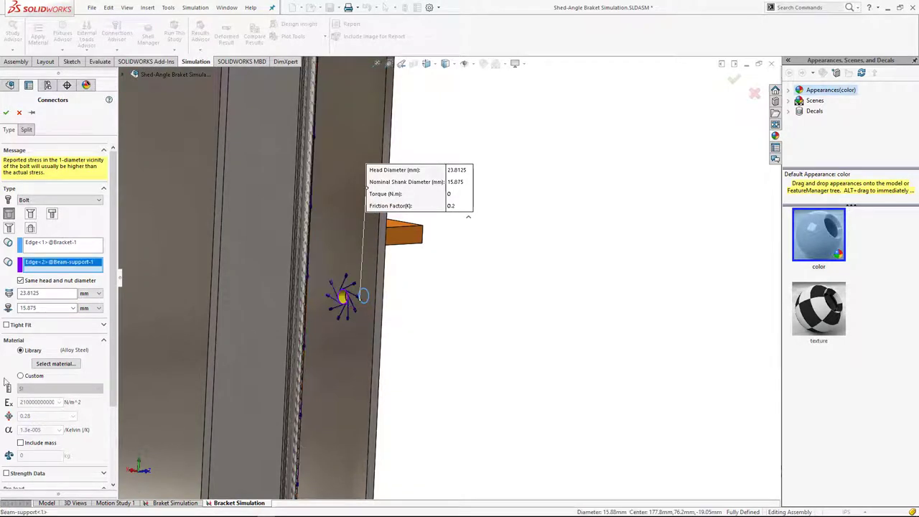
Step: Give the second bolt a 200 N axial pre-load and 1.5 threads/mm strength data
{"action": "scroll", "coordinate": [58, 424], "scroll_direction": "down", "scroll_amount": 2}
{"action": "scroll", "coordinate": [58, 425], "scroll_direction": "down", "scroll_amount": 1}
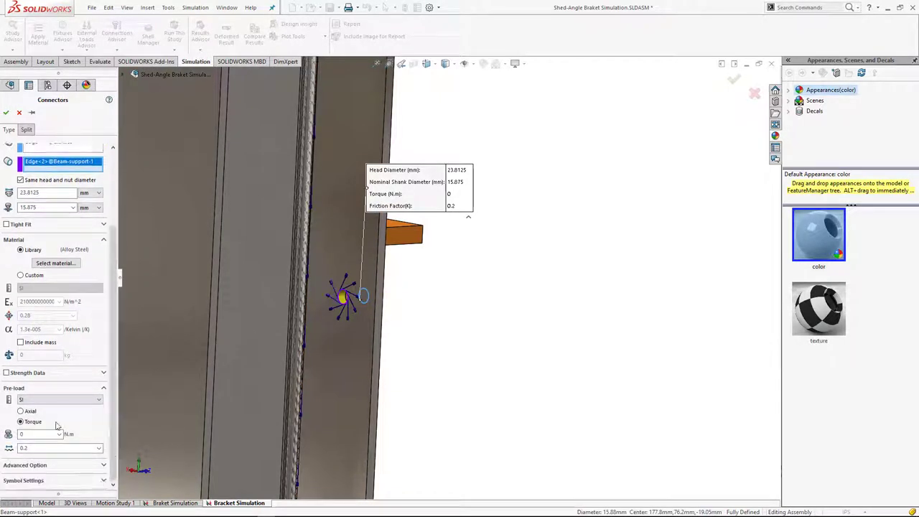
{"action": "left_click", "coordinate": [33, 412]}
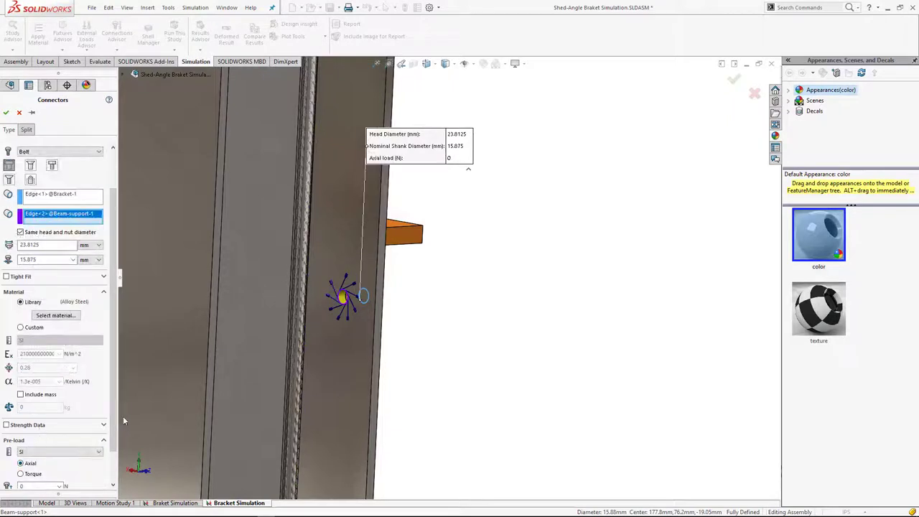
{"action": "scroll", "coordinate": [117, 431], "scroll_direction": "down", "scroll_amount": 1}
{"action": "left_click", "coordinate": [43, 447]}
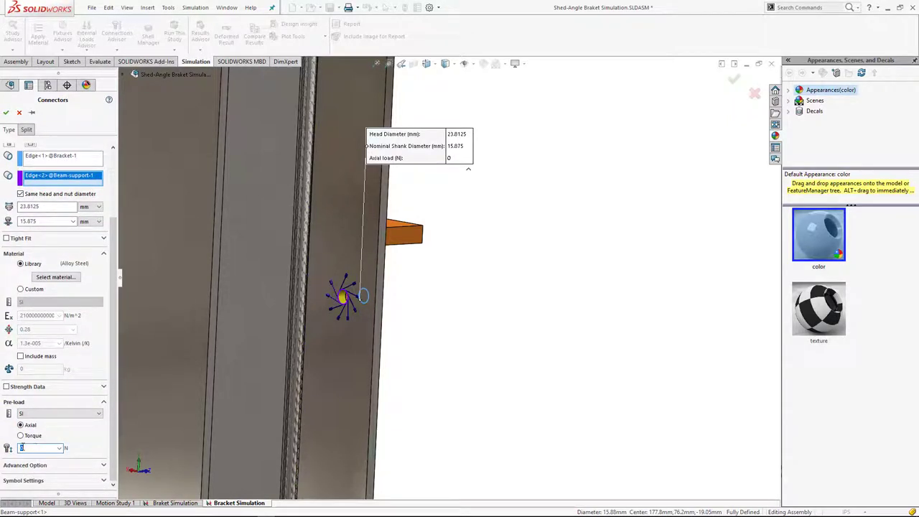
{"action": "type", "text": "200"}
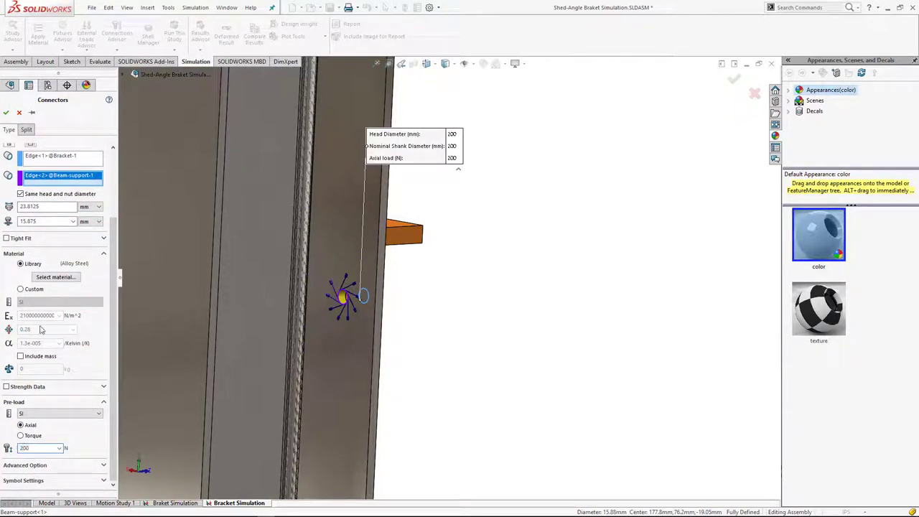
{"action": "key", "text": "Return"}
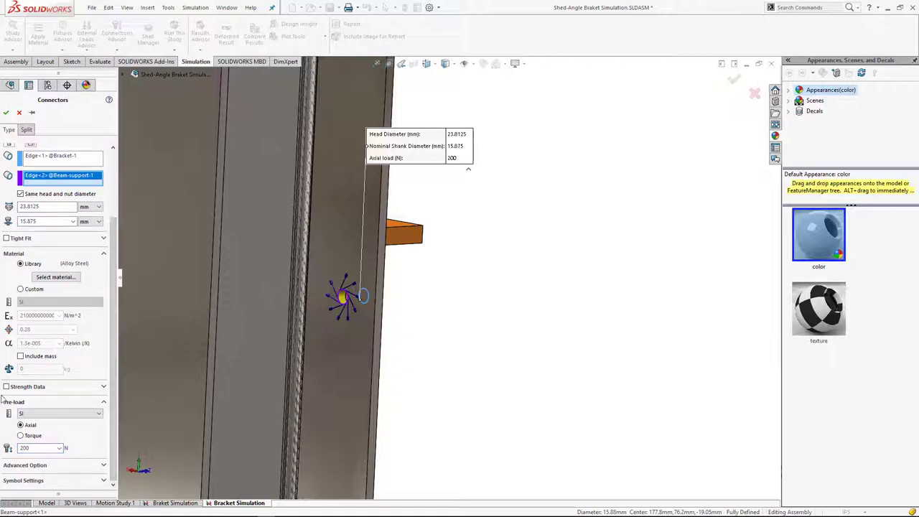
{"action": "left_click", "coordinate": [6, 387]}
{"action": "left_click", "coordinate": [29, 421]}
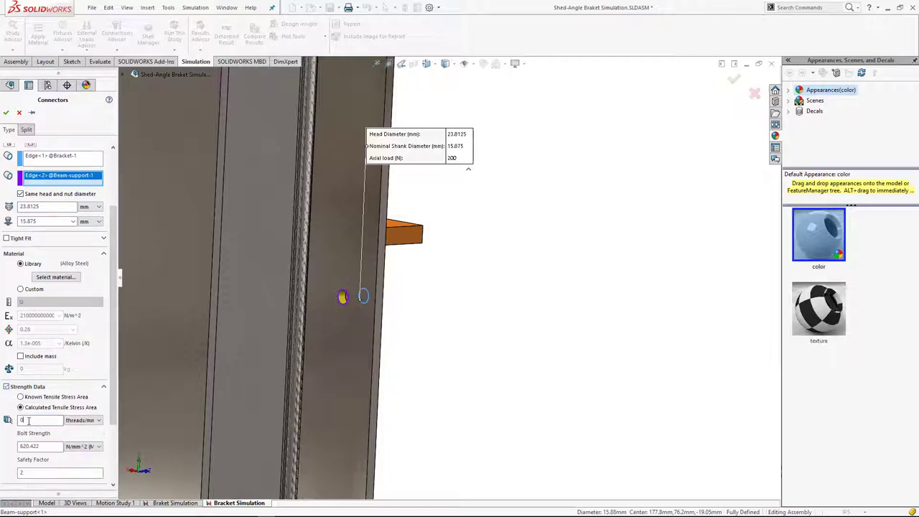
{"action": "type", "text": "1.5"}
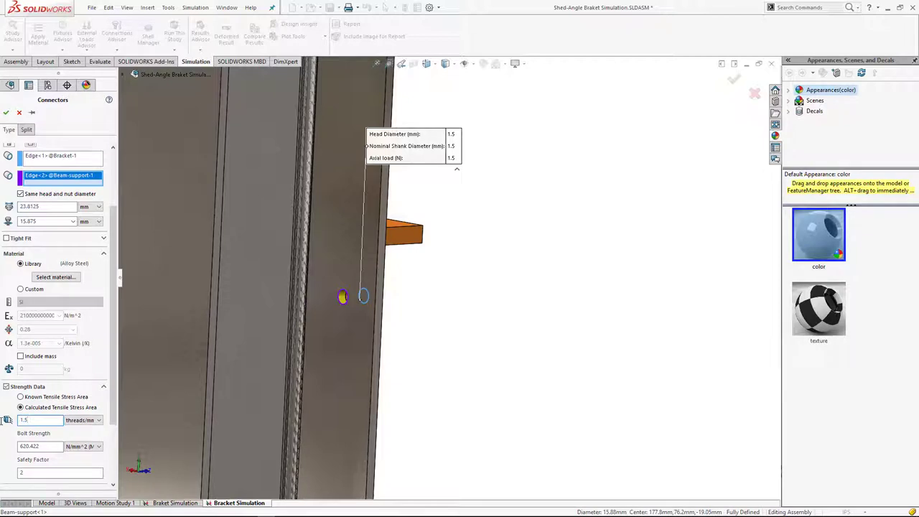
{"action": "left_click_drag", "start_coordinate": [115, 387], "coordinate": [115, 424]}
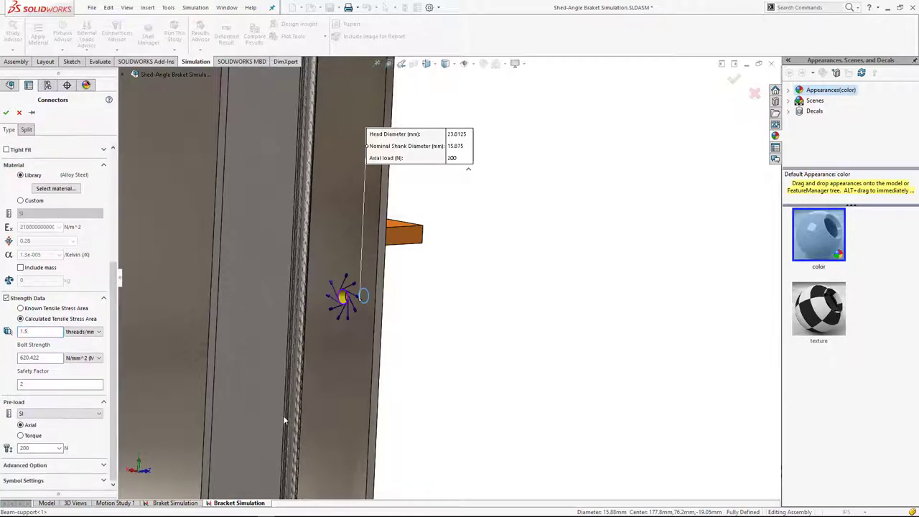
{"action": "left_click", "coordinate": [6, 113]}
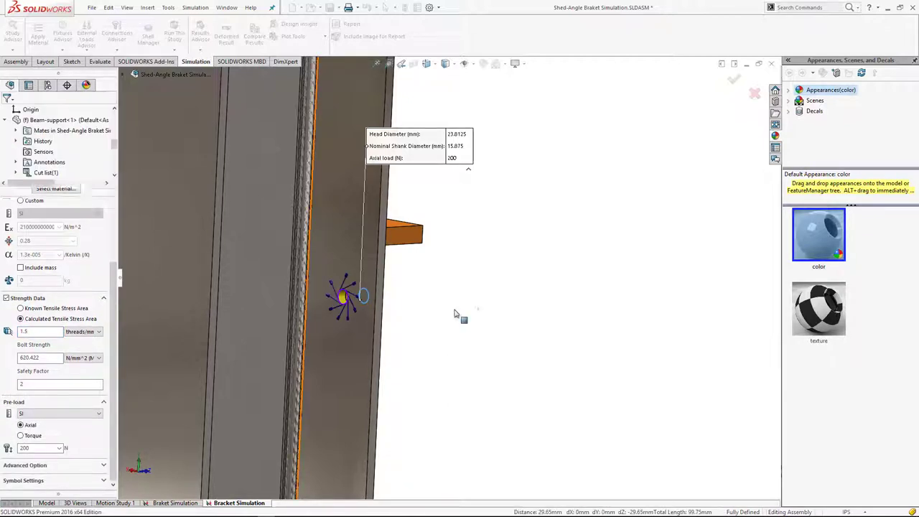
{"action": "key", "text": "ctrl+7"}
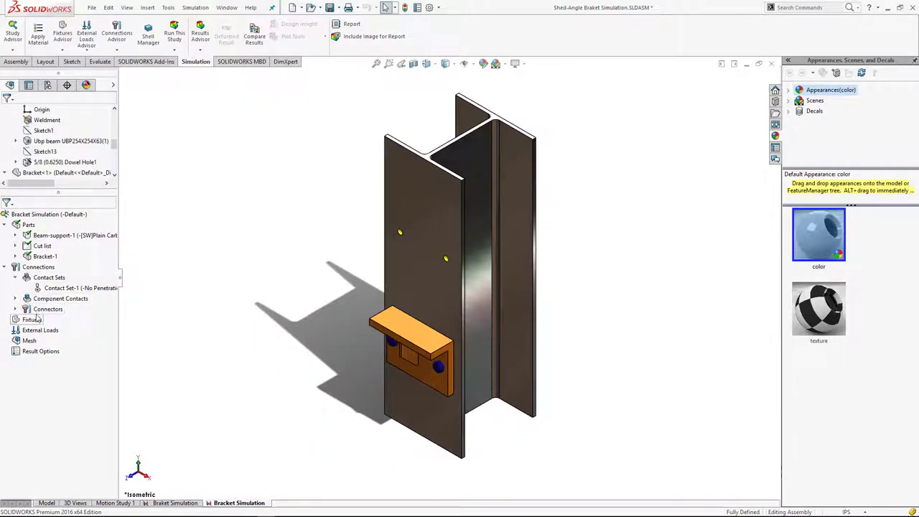
Step: Add fixed-geometry supports on the beam's top and bottom end faces
{"action": "right_click", "coordinate": [32, 320]}
{"action": "left_click", "coordinate": [80, 342]}
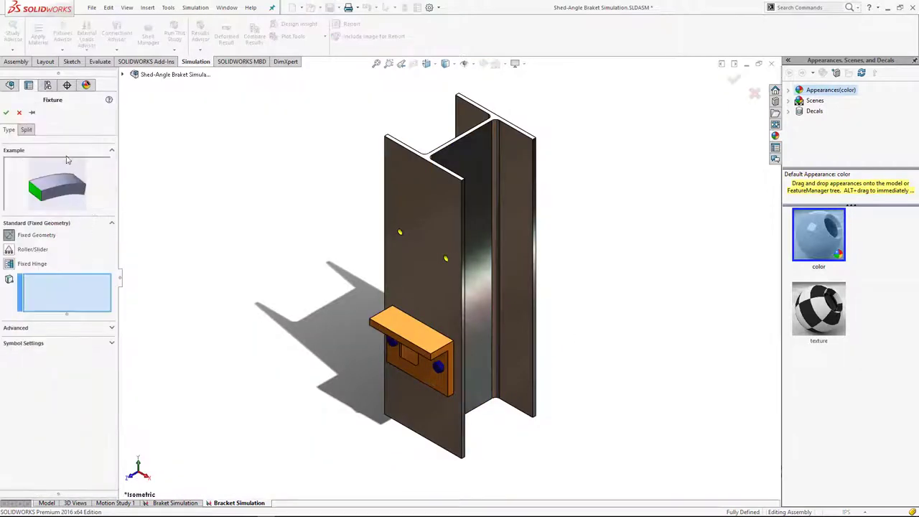
{"action": "left_click", "coordinate": [31, 112]}
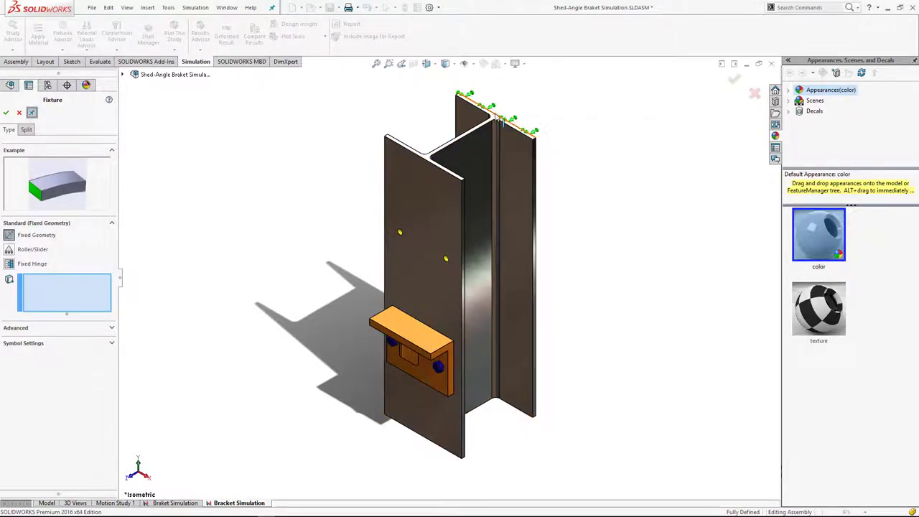
{"action": "left_click", "coordinate": [493, 119]}
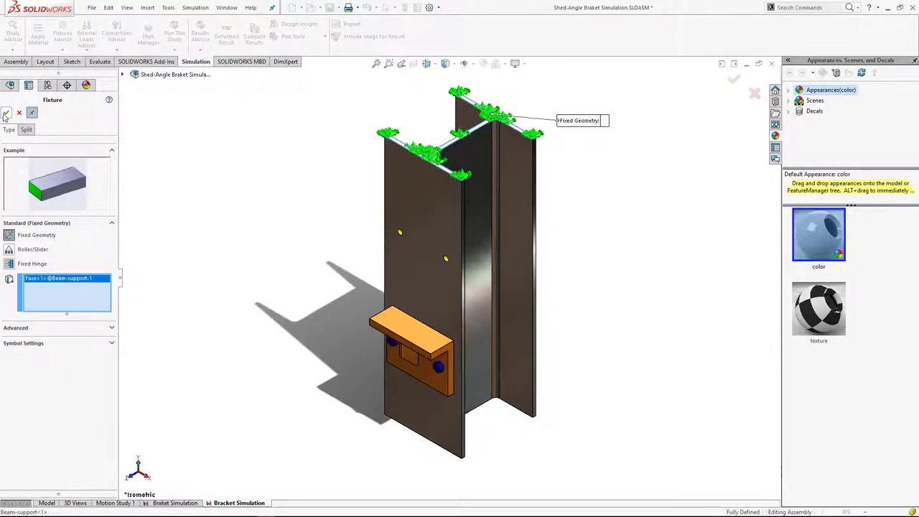
{"action": "left_click", "coordinate": [5, 112]}
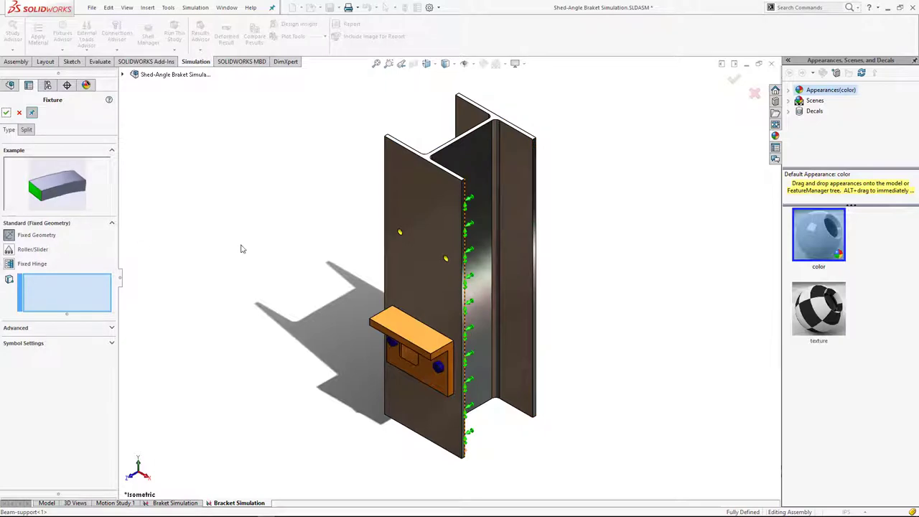
{"action": "middle_click_drag", "start_coordinate": [437, 402], "coordinate": [435, 327]}
{"action": "scroll", "coordinate": [435, 327], "scroll_direction": "down", "scroll_amount": 3}
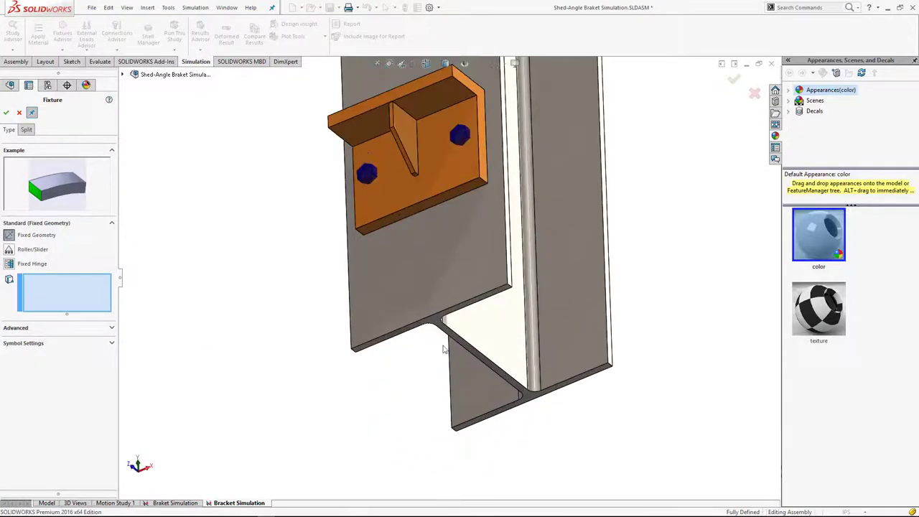
{"action": "left_click", "coordinate": [435, 330]}
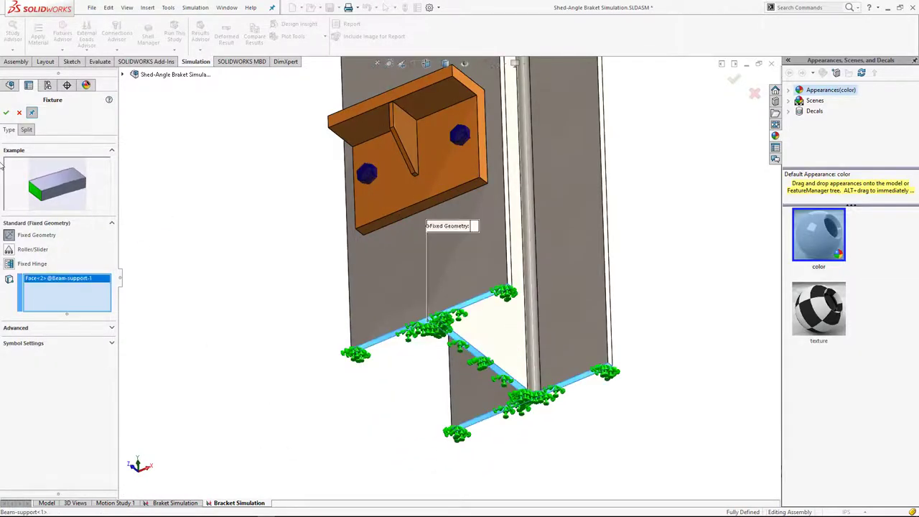
{"action": "left_click", "coordinate": [6, 112]}
{"action": "scroll", "coordinate": [201, 297], "scroll_direction": "up", "scroll_amount": 5}
{"action": "mouse_move", "coordinate": [230, 283]}
{"action": "middle_mouse_down"}
{"action": "mouse_move", "coordinate": [293, 254]}
{"action": "mouse_move", "coordinate": [284, 244]}
{"action": "middle_mouse_up"}
{"action": "scroll", "coordinate": [444, 179], "scroll_direction": "down", "scroll_amount": 3}
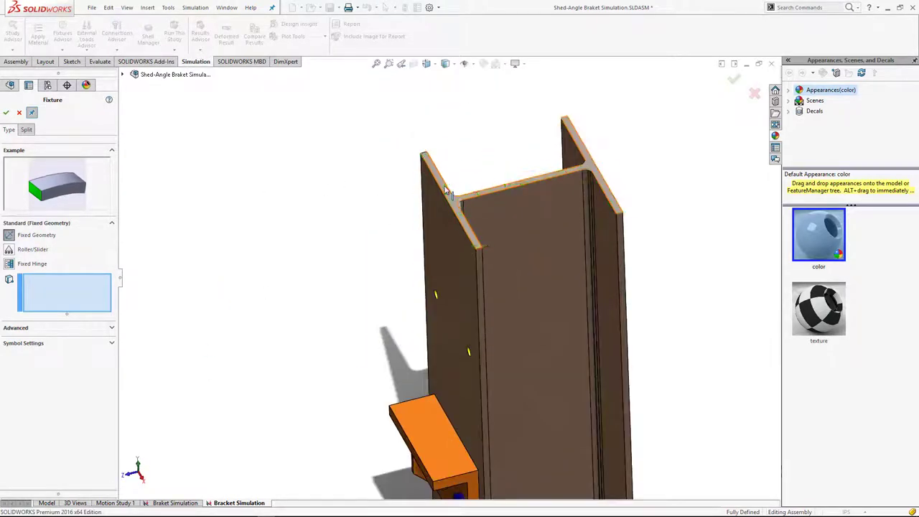
{"action": "left_click", "coordinate": [444, 190]}
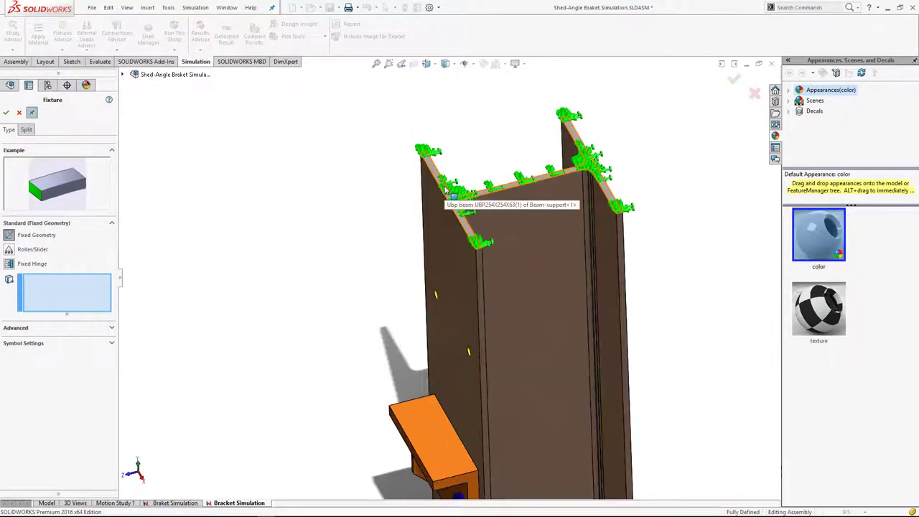
{"action": "left_click", "coordinate": [6, 112]}
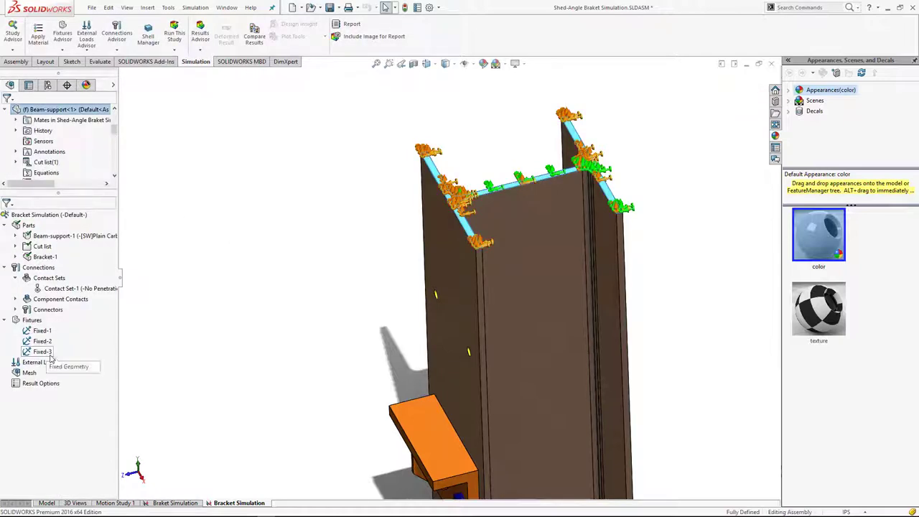
Step: Delete the duplicate Fixed-3 fixture, leaving Fixed-1 and Fixed-2
{"action": "left_click", "coordinate": [41, 332]}
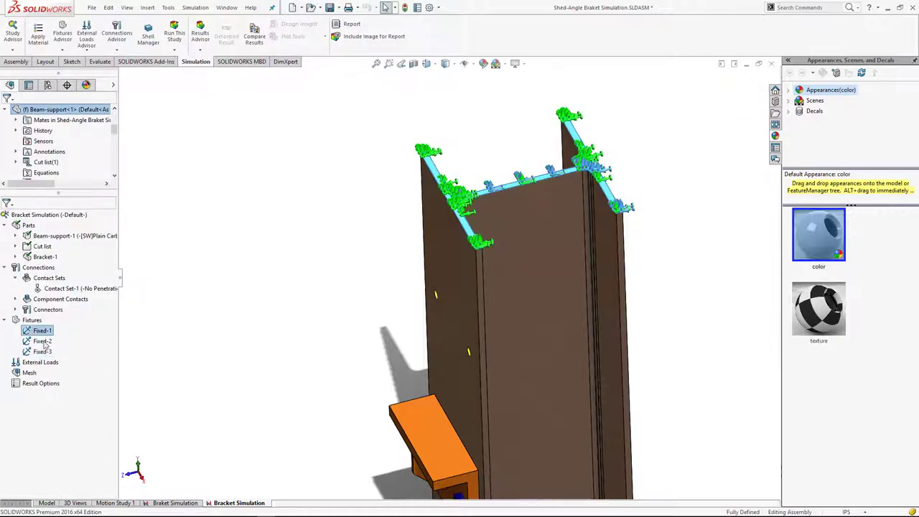
{"action": "left_click", "coordinate": [42, 351]}
{"action": "right_click", "coordinate": [43, 351]}
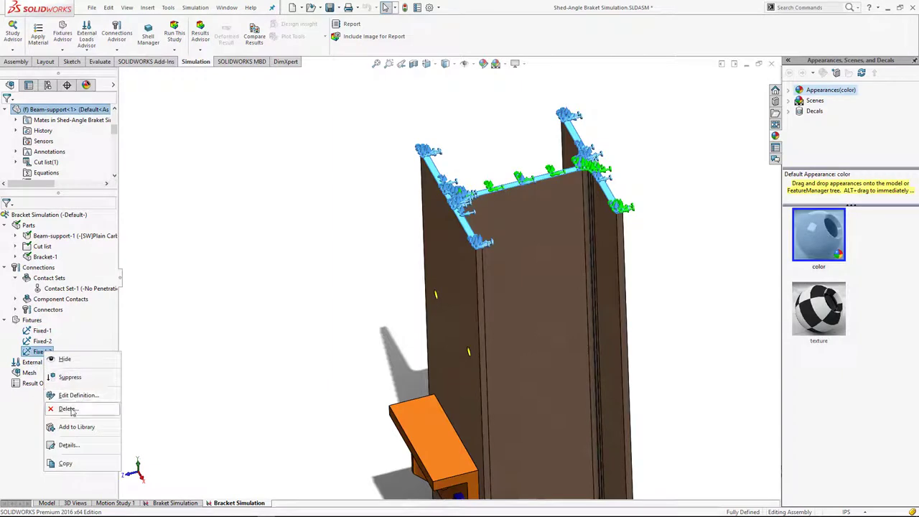
{"action": "left_click", "coordinate": [72, 410]}
{"action": "left_click", "coordinate": [464, 284]}
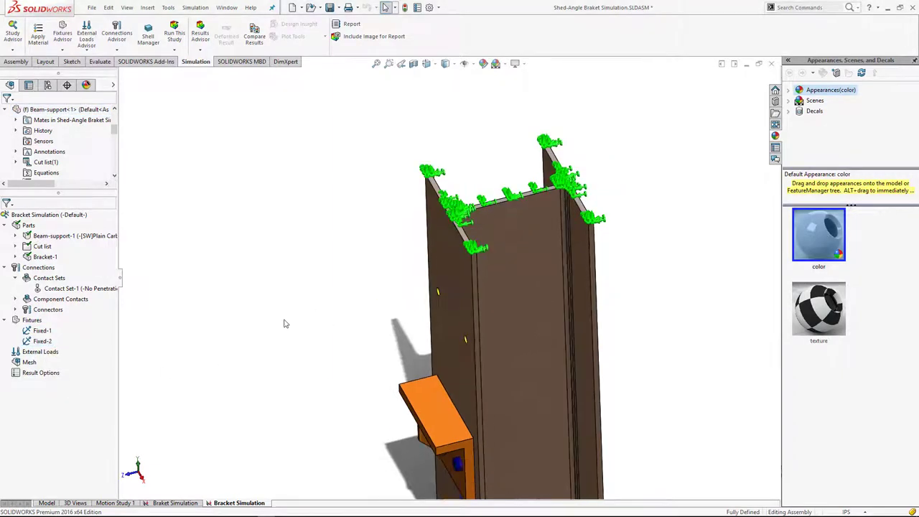
{"action": "key", "text": "f"}
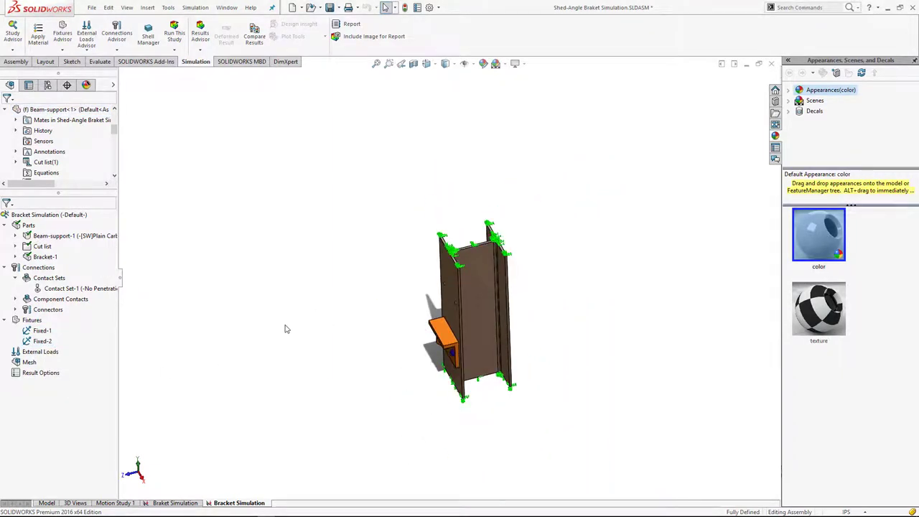
{"action": "key", "text": "ctrl+7"}
Step: Apply Pressure-1, a 250 psi pressure normal to the bracket's top face
{"action": "right_click", "coordinate": [39, 351]}
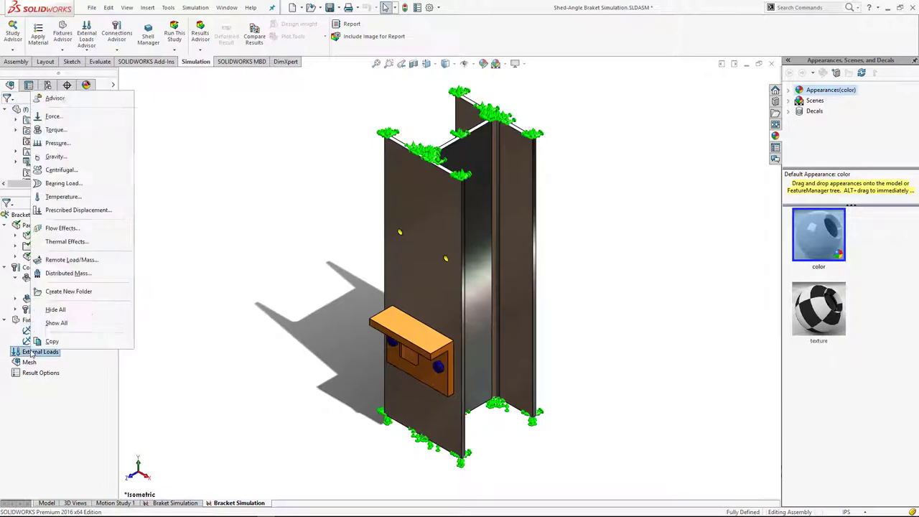
{"action": "left_click", "coordinate": [58, 143]}
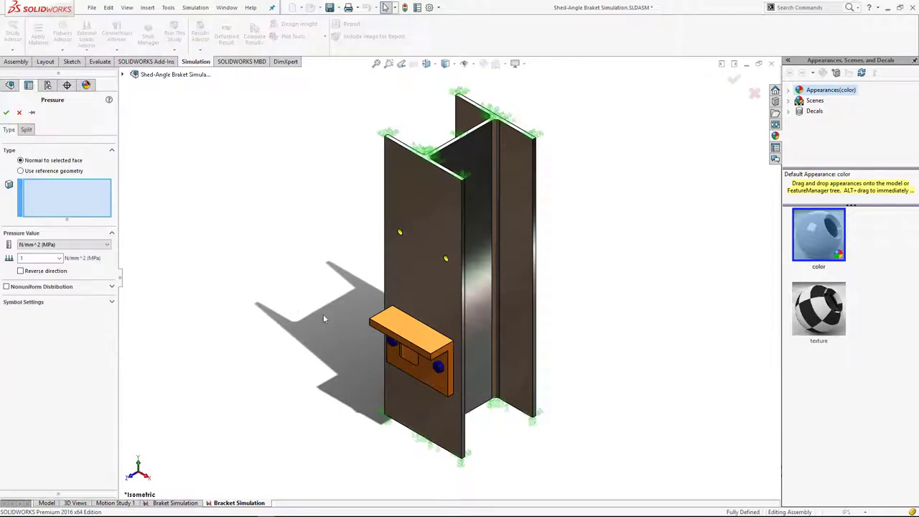
{"action": "left_click", "coordinate": [384, 321]}
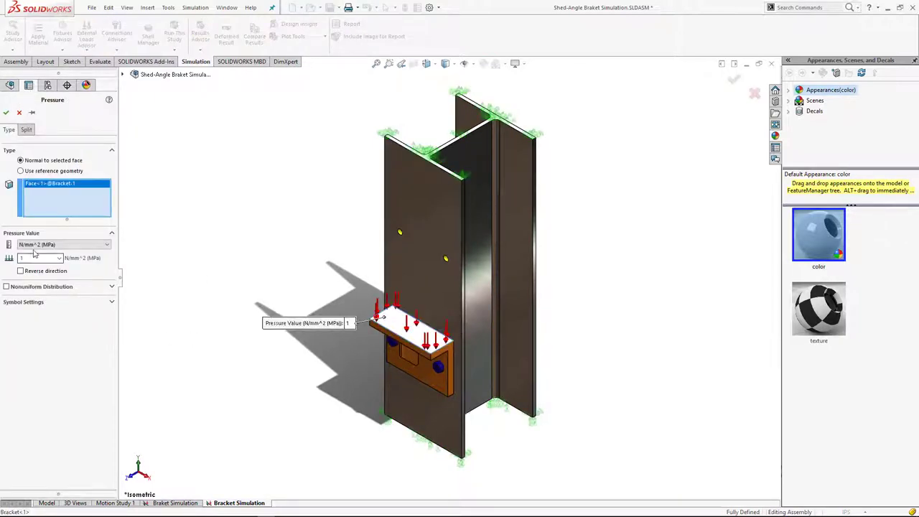
{"action": "left_click", "coordinate": [39, 245]}
{"action": "left_click", "coordinate": [36, 261]}
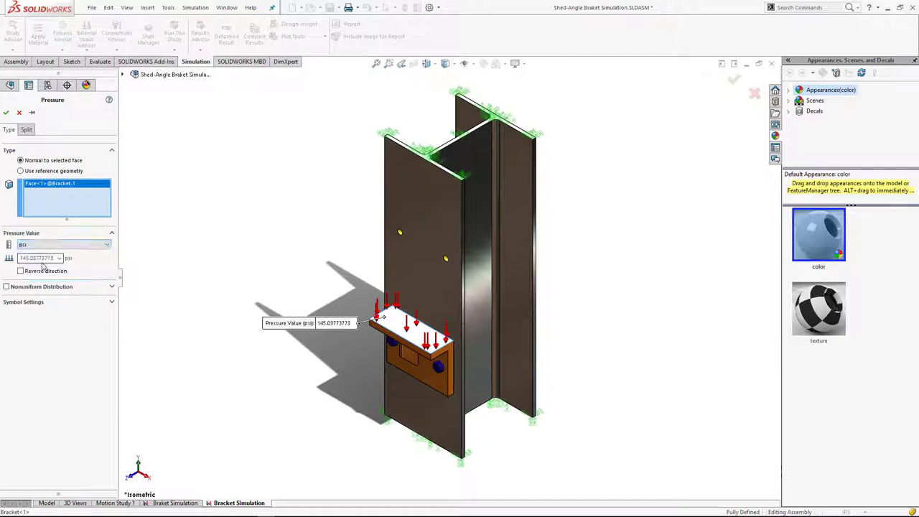
{"action": "double_click", "coordinate": [22, 259]}
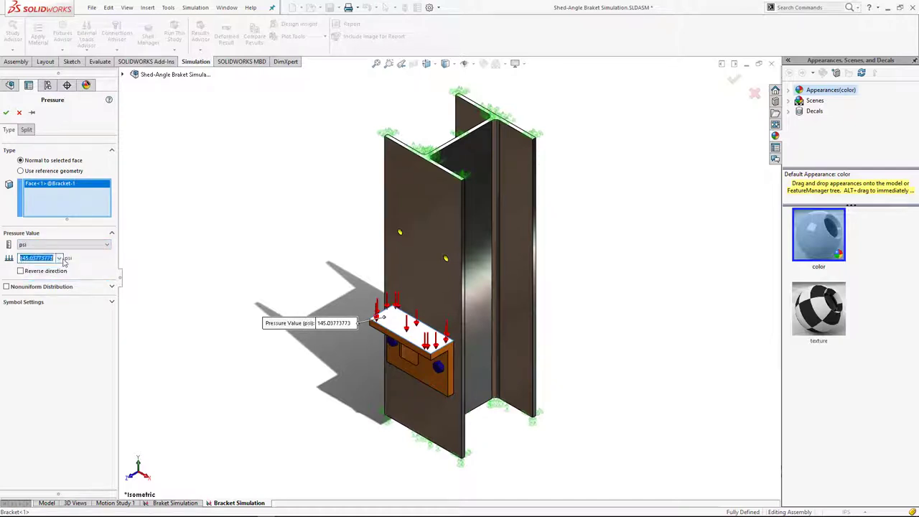
{"action": "key", "text": "BackSpace"}
{"action": "type", "text": "250"}
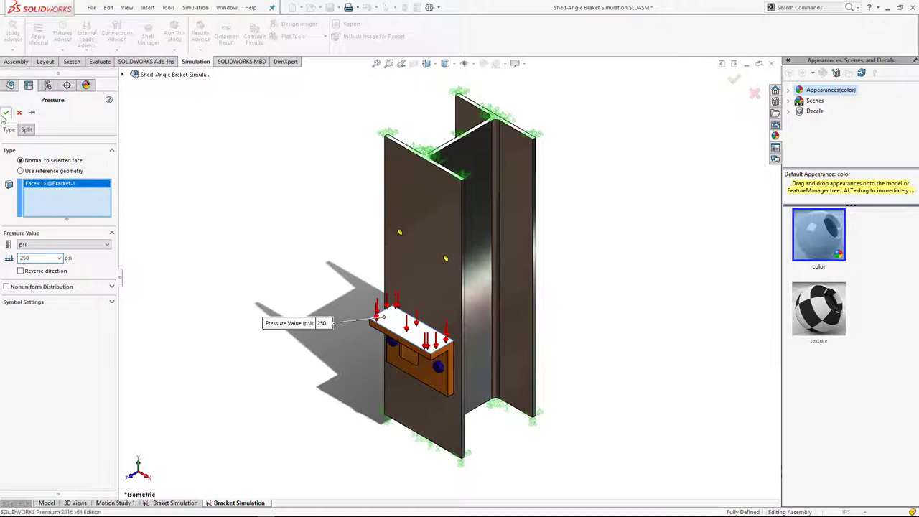
{"action": "left_click", "coordinate": [5, 112]}
{"action": "key", "text": "z"}
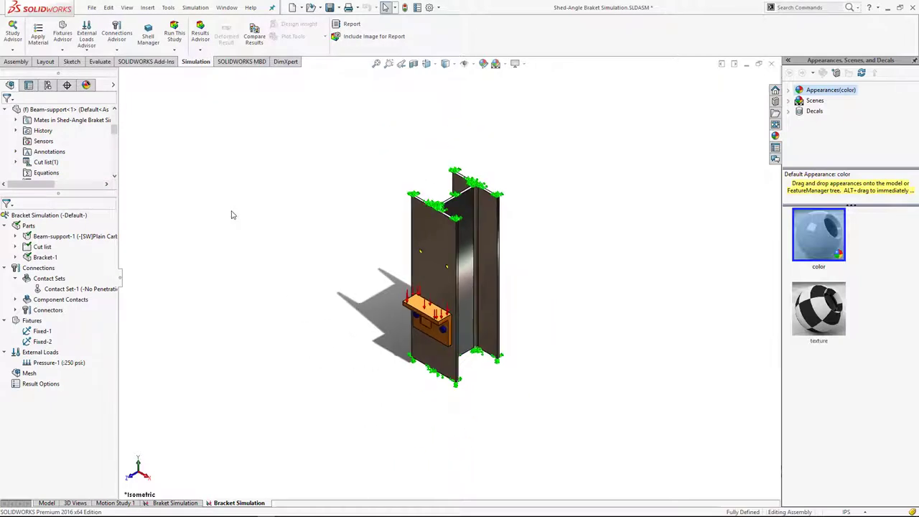
{"action": "key", "text": "ctrl+1"}
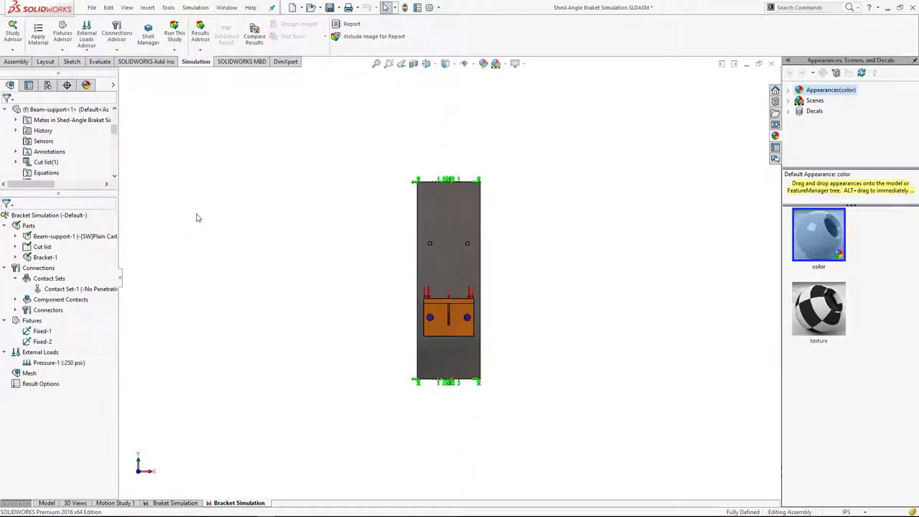
{"action": "key", "text": "ctrl+7"}
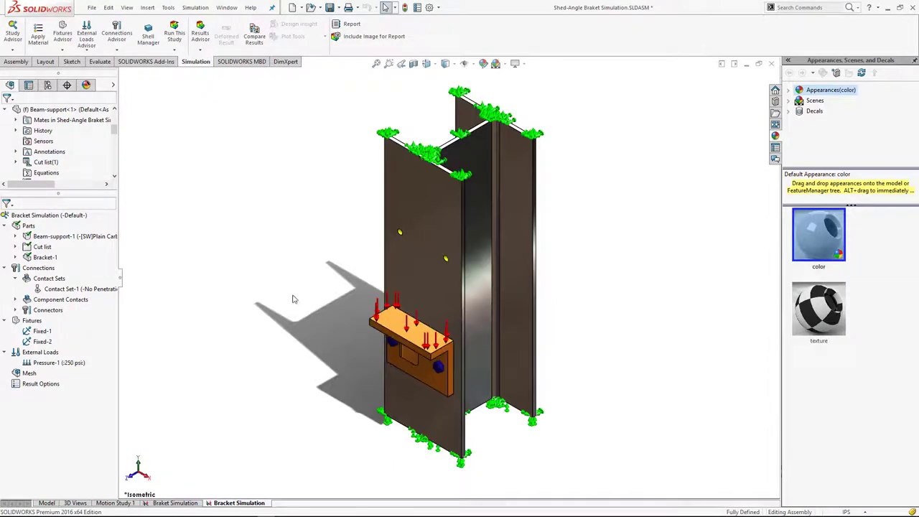
{"action": "right_click", "coordinate": [29, 372]}
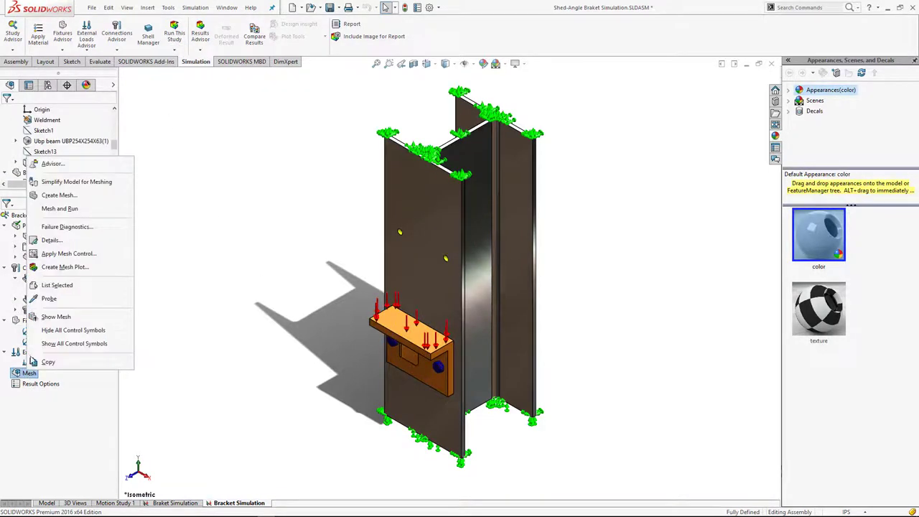
Step: Create a solid mesh with density nudged slightly toward Fine, then start the solve
{"action": "left_click", "coordinate": [56, 198]}
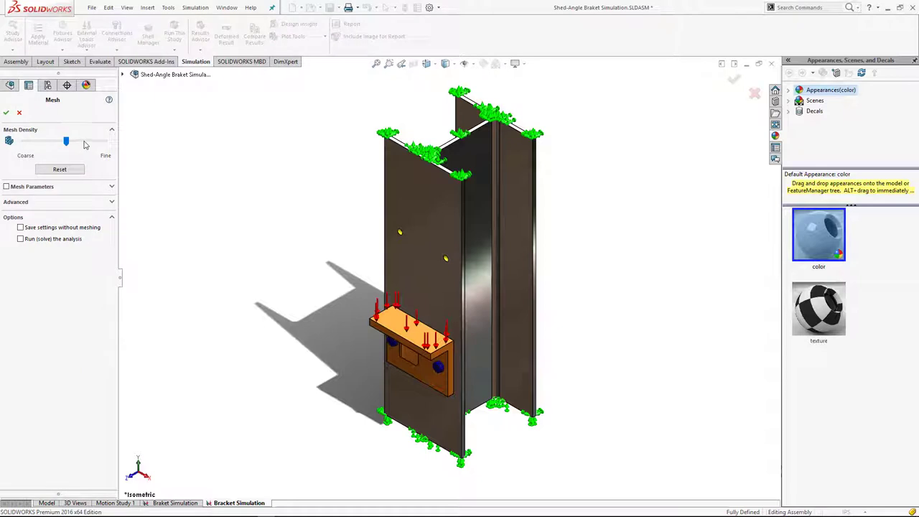
{"action": "left_click_drag", "start_coordinate": [72, 143], "coordinate": [75, 143]}
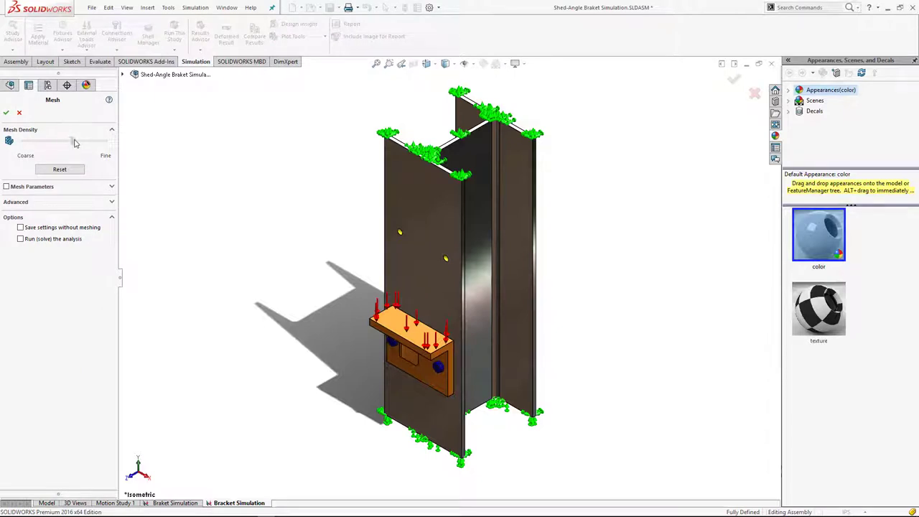
{"action": "left_click", "coordinate": [7, 113]}
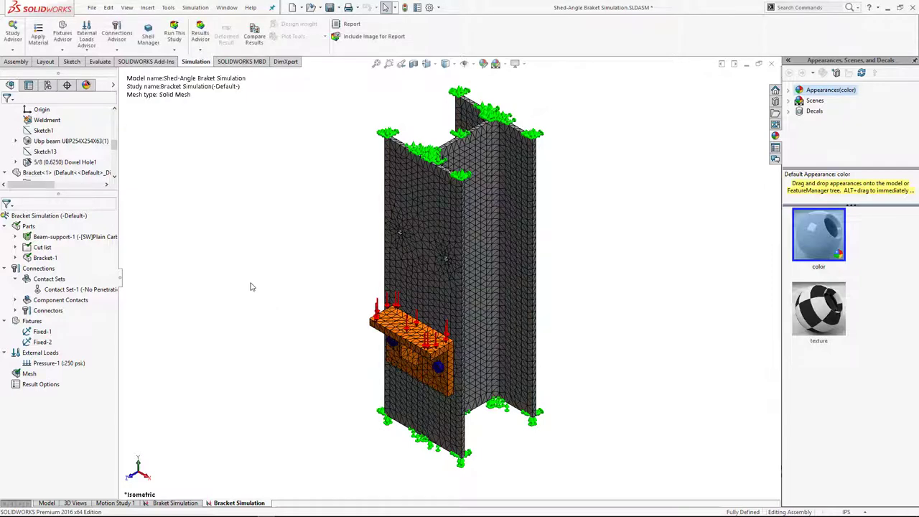
{"action": "left_click", "coordinate": [174, 33]}
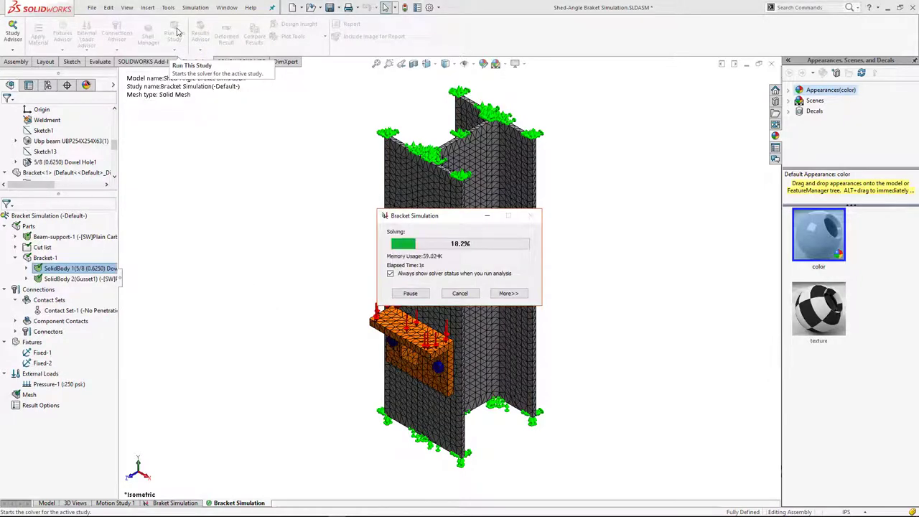
Step: Follow the solver's progress details until the von Mises stress plot appears
{"action": "left_click", "coordinate": [510, 293]}
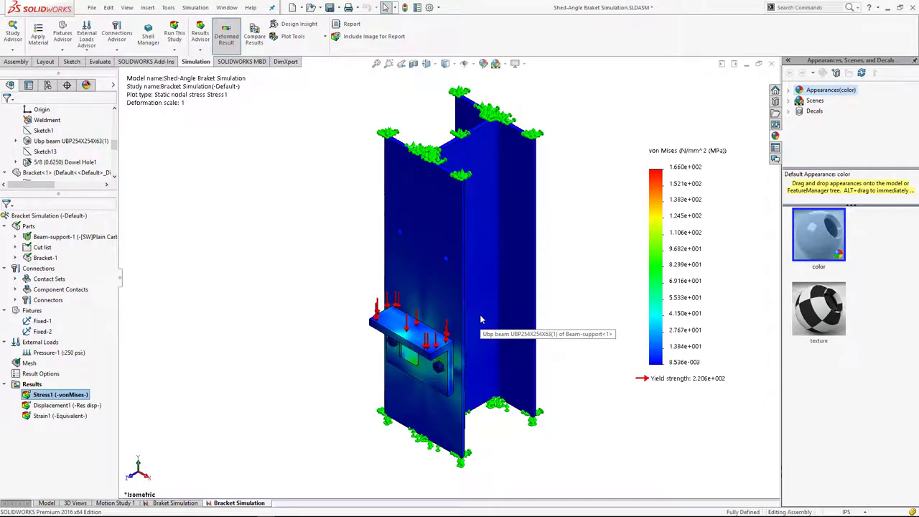
Step: Frame the bracket in an angled front view and open the stress plot's Chart Options
{"action": "scroll", "coordinate": [437, 386], "scroll_direction": "down", "scroll_amount": 2}
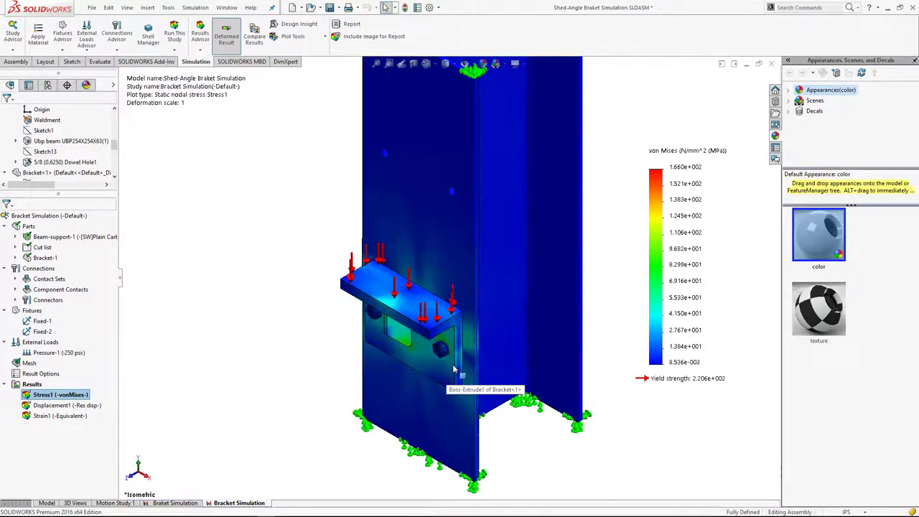
{"action": "scroll", "coordinate": [453, 374], "scroll_direction": "down", "scroll_amount": 2}
{"action": "scroll", "coordinate": [260, 387], "scroll_direction": "up", "scroll_amount": 2}
{"action": "scroll", "coordinate": [260, 388], "scroll_direction": "up", "scroll_amount": 3}
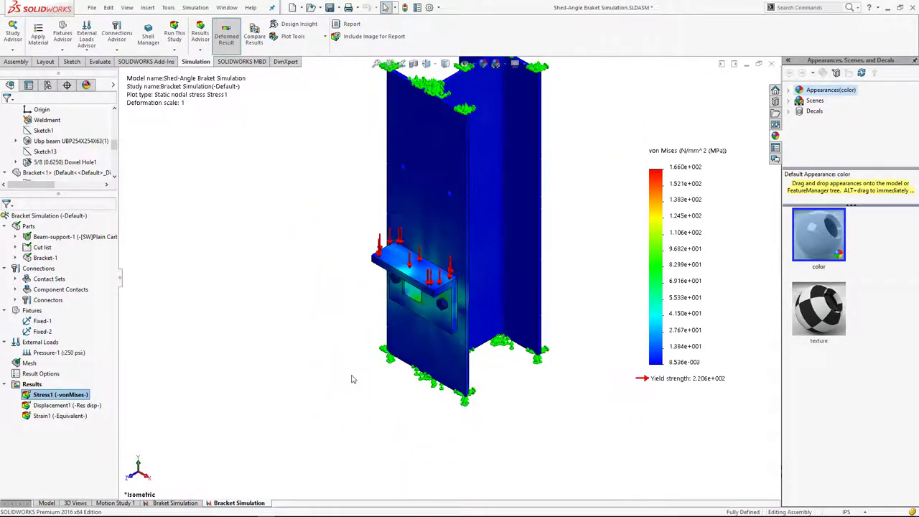
{"action": "key", "text": "ctrl+1"}
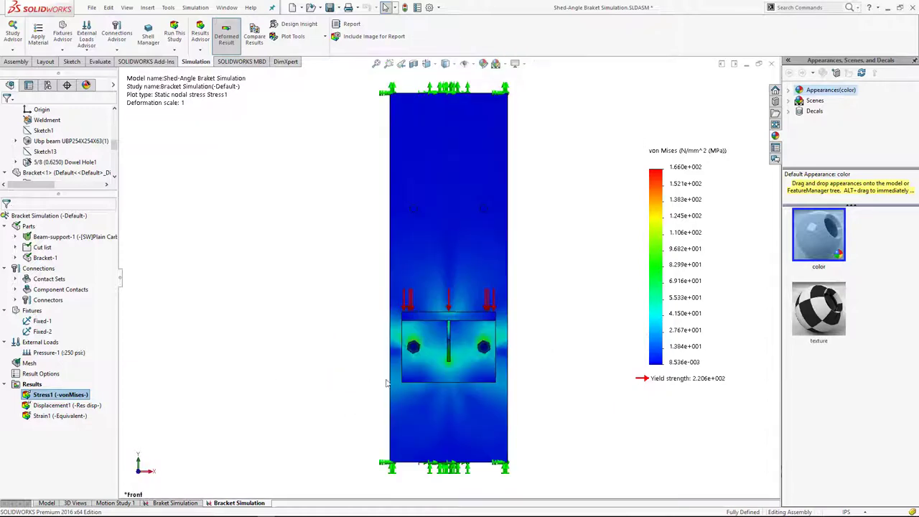
{"action": "scroll", "coordinate": [407, 327], "scroll_direction": "down", "scroll_amount": 3}
{"action": "scroll", "coordinate": [378, 278], "scroll_direction": "down", "scroll_amount": 3}
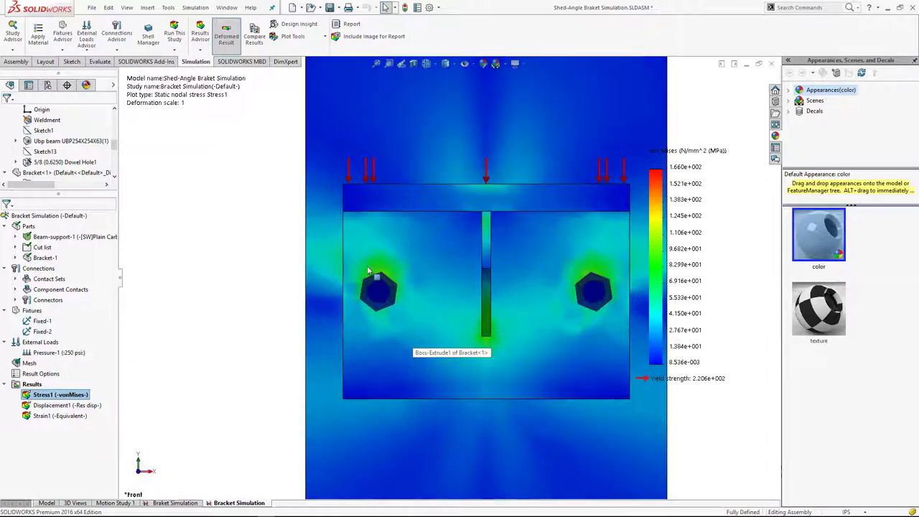
{"action": "middle_click_drag", "start_coordinate": [402, 275], "coordinate": [464, 283]}
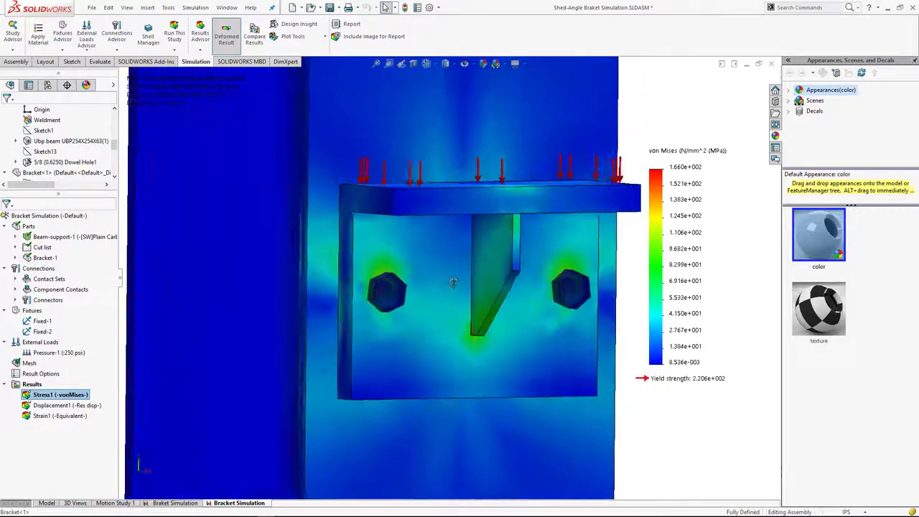
{"action": "double_click", "coordinate": [675, 231]}
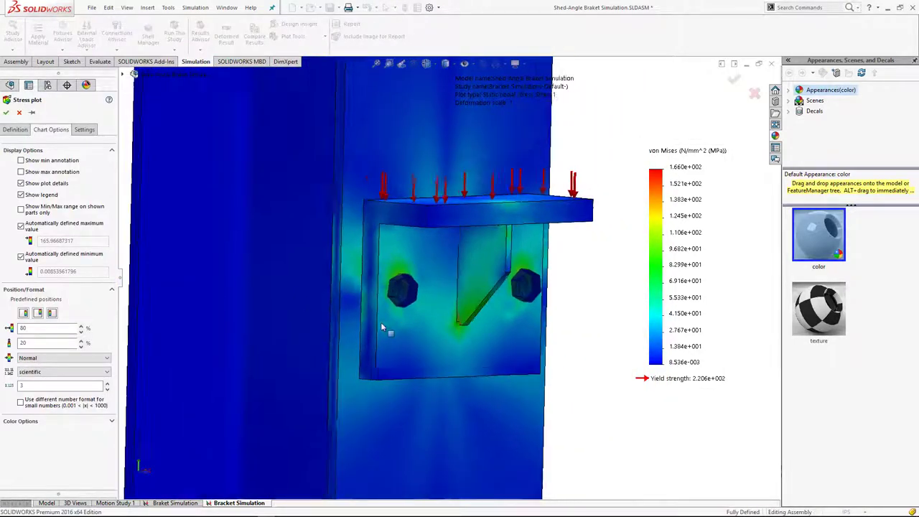
Step: Set the stress legend to floating number format and turn on the maximum annotation
{"action": "scroll", "coordinate": [381, 326], "scroll_direction": "up", "scroll_amount": 2}
{"action": "scroll", "coordinate": [382, 326], "scroll_direction": "up", "scroll_amount": 1}
{"action": "scroll", "coordinate": [383, 326], "scroll_direction": "up", "scroll_amount": 1}
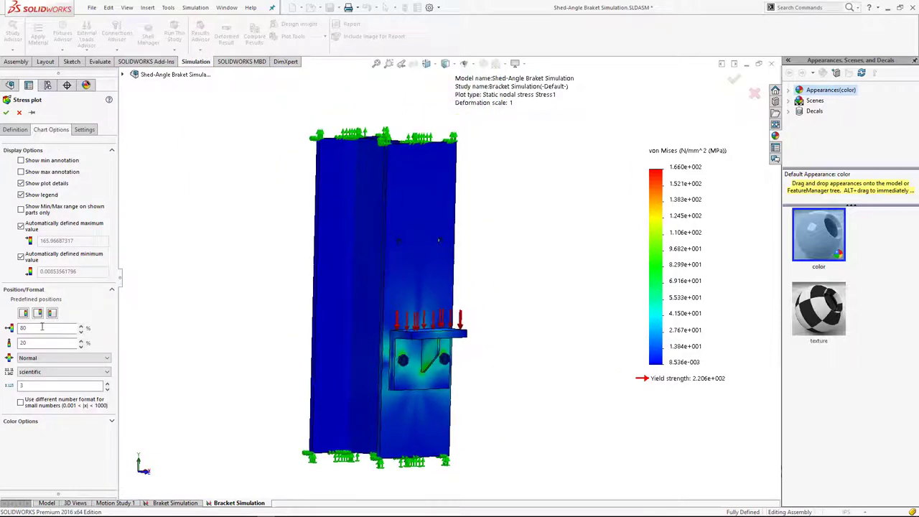
{"action": "left_click", "coordinate": [43, 371]}
{"action": "left_click", "coordinate": [43, 391]}
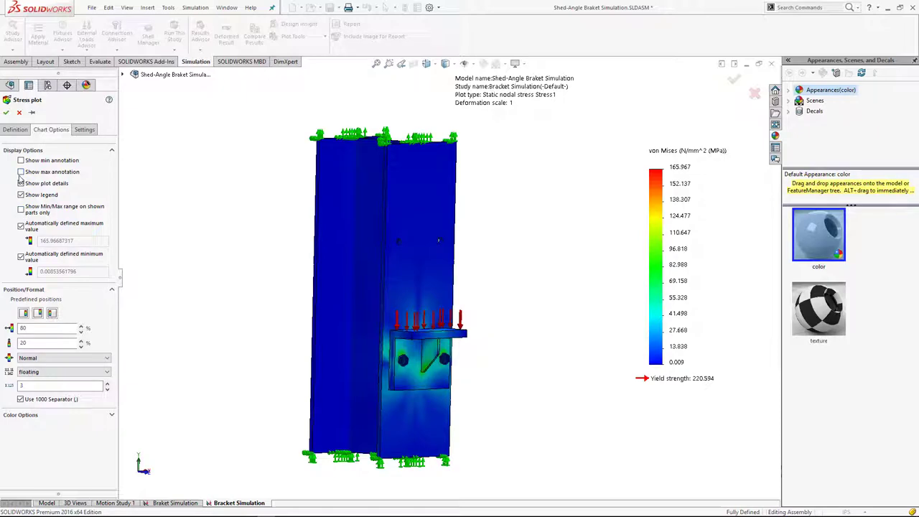
{"action": "left_click", "coordinate": [20, 171]}
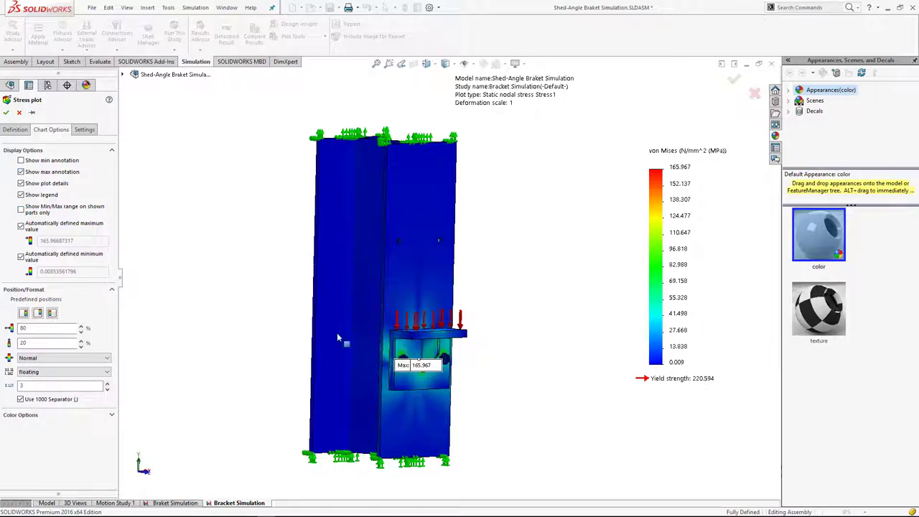
Step: Inspect the 165.967 maximum label near the bolt, accept the chart options, and return to isometric
{"action": "scroll", "coordinate": [402, 351], "scroll_direction": "down", "scroll_amount": 2}
{"action": "scroll", "coordinate": [432, 356], "scroll_direction": "down", "scroll_amount": 2}
{"action": "scroll", "coordinate": [433, 356], "scroll_direction": "down", "scroll_amount": 2}
{"action": "scroll", "coordinate": [401, 344], "scroll_direction": "down", "scroll_amount": 2}
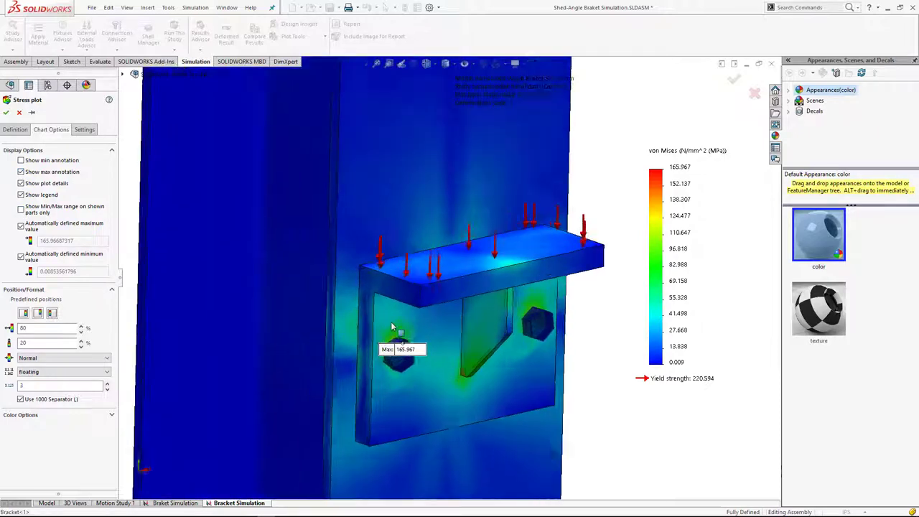
{"action": "scroll", "coordinate": [395, 337], "scroll_direction": "down", "scroll_amount": 3}
{"action": "scroll", "coordinate": [400, 337], "scroll_direction": "down", "scroll_amount": 2}
{"action": "middle_click_drag", "start_coordinate": [400, 337], "coordinate": [359, 341]}
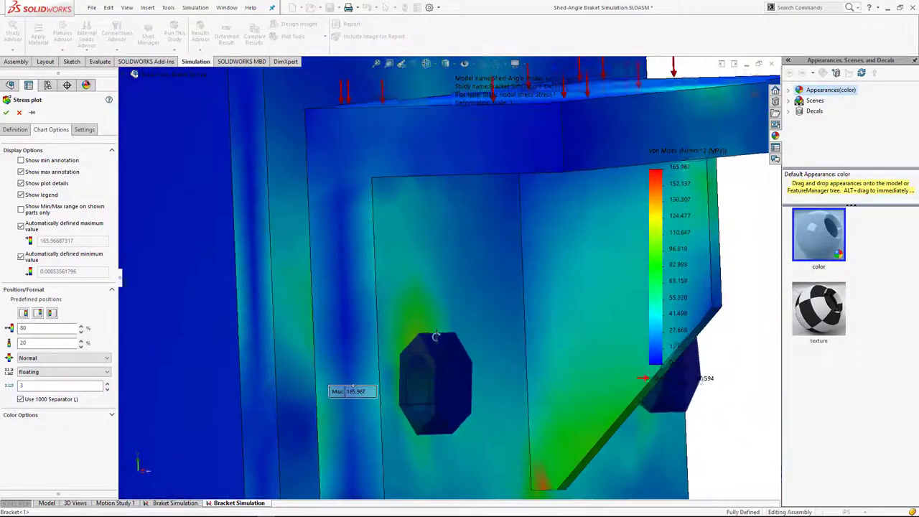
{"action": "key", "text": "Return"}
{"action": "scroll", "coordinate": [461, 372], "scroll_direction": "up", "scroll_amount": 2}
{"action": "scroll", "coordinate": [461, 372], "scroll_direction": "up", "scroll_amount": 2}
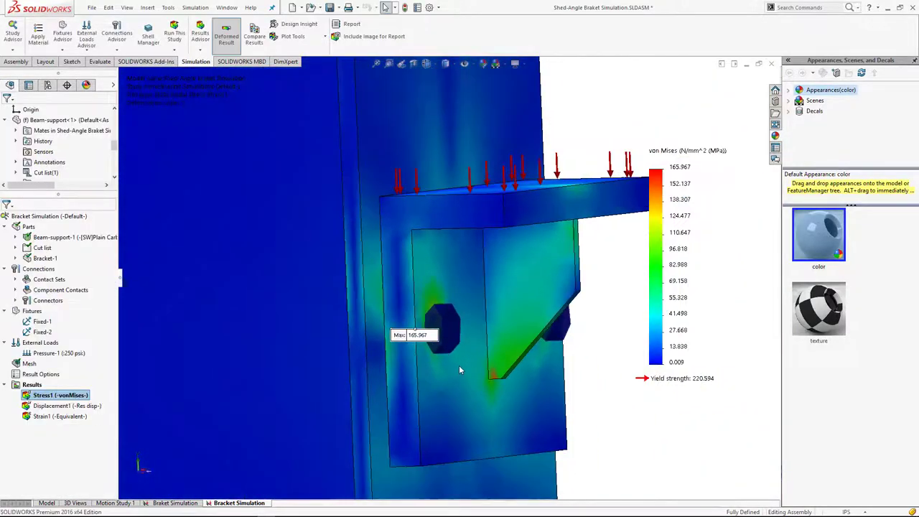
{"action": "scroll", "coordinate": [459, 364], "scroll_direction": "up", "scroll_amount": 2}
{"action": "key", "text": "ctrl+7"}
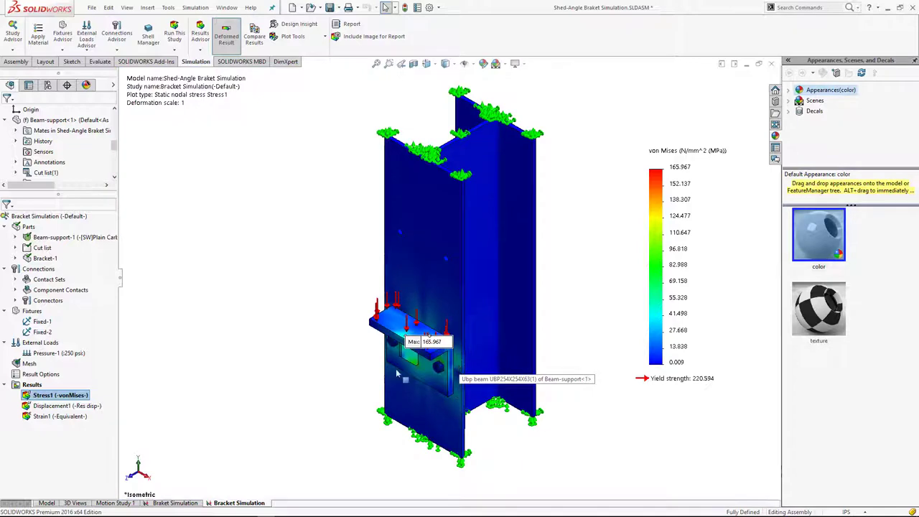
Step: Orbit to a near-front view and display the Displacement1 plot, peaking at 4.004e-001 mm
{"action": "scroll", "coordinate": [448, 348], "scroll_direction": "down", "scroll_amount": 3}
{"action": "scroll", "coordinate": [448, 348], "scroll_direction": "down", "scroll_amount": 3}
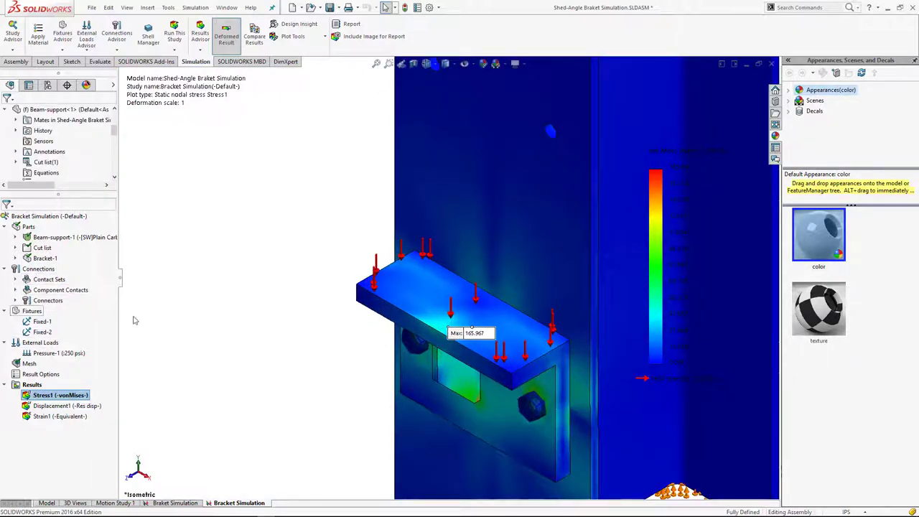
{"action": "scroll", "coordinate": [452, 294], "scroll_direction": "up", "scroll_amount": 2}
{"action": "mouse_move", "coordinate": [506, 373]}
{"action": "middle_mouse_down"}
{"action": "mouse_move", "coordinate": [588, 267]}
{"action": "mouse_move", "coordinate": [622, 266]}
{"action": "mouse_move", "coordinate": [420, 353]}
{"action": "mouse_move", "coordinate": [400, 349]}
{"action": "mouse_move", "coordinate": [504, 361]}
{"action": "mouse_move", "coordinate": [414, 141]}
{"action": "middle_mouse_up"}
{"action": "scroll", "coordinate": [400, 349], "scroll_direction": "up", "scroll_amount": 3}
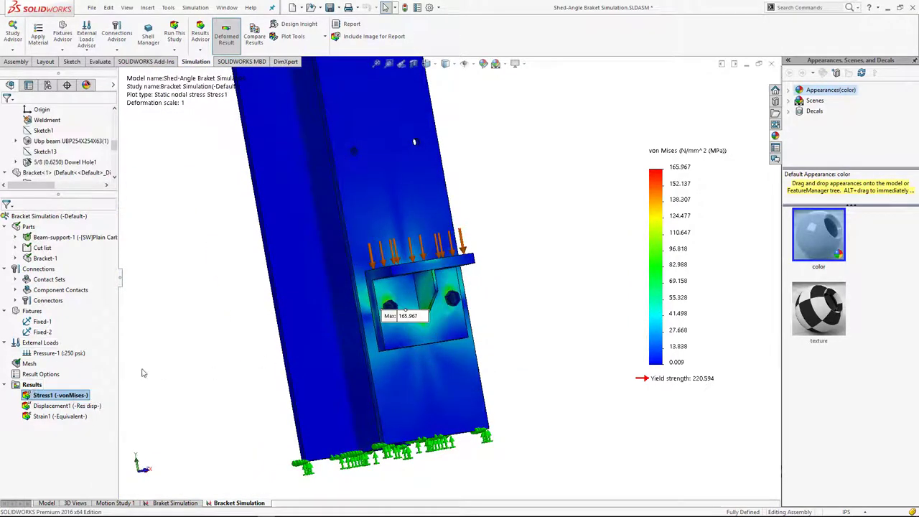
{"action": "double_click", "coordinate": [56, 407]}
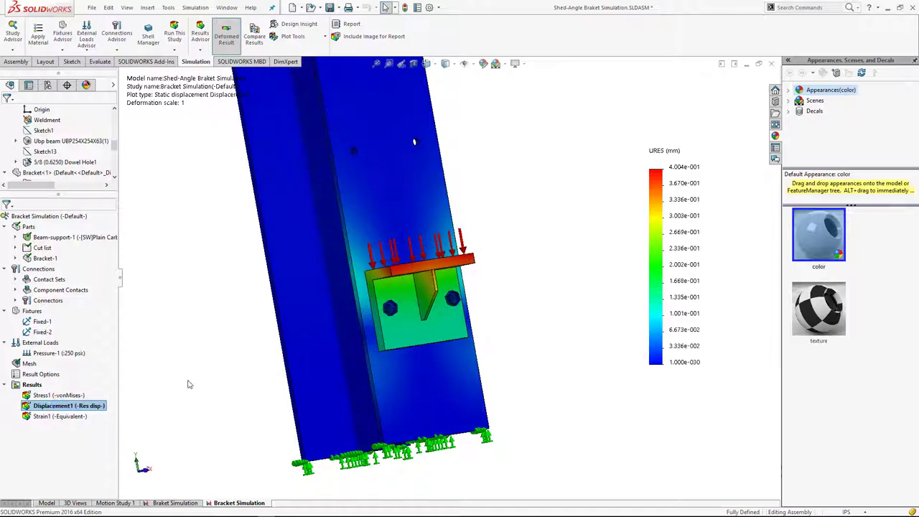
Step: Show the Strain1 equivalent strain plot (max 5.783e-004) zoomed on the bracket, then select the Results folder
{"action": "key", "text": "ctrl+7"}
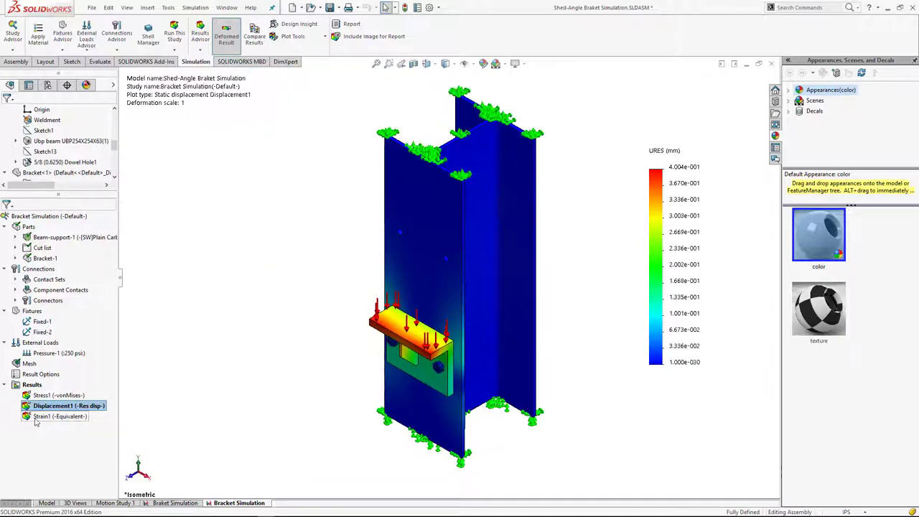
{"action": "double_click", "coordinate": [43, 416]}
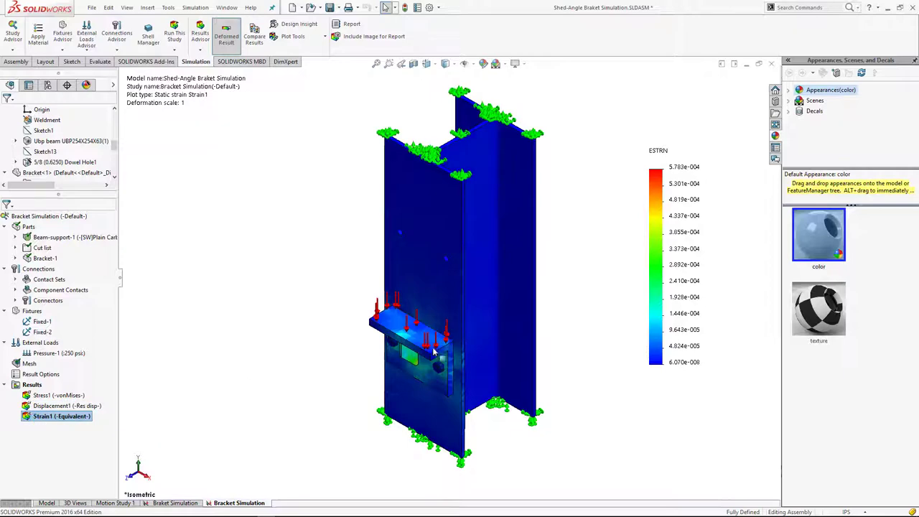
{"action": "scroll", "coordinate": [423, 362], "scroll_direction": "down", "scroll_amount": 3}
{"action": "scroll", "coordinate": [424, 366], "scroll_direction": "down", "scroll_amount": 2}
{"action": "scroll", "coordinate": [423, 366], "scroll_direction": "down", "scroll_amount": 2}
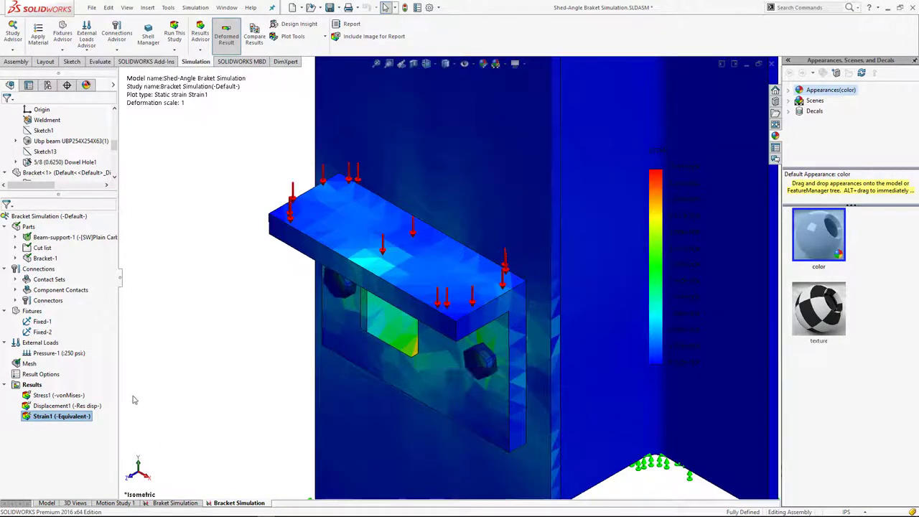
{"action": "left_click", "coordinate": [43, 387]}
{"action": "right_click", "coordinate": [45, 388]}
Step: Create Pin/Bolt Check1 and review both counterbore bolts, Nut-2 safety factor 1.14493 versus 2
{"action": "left_click", "coordinate": [79, 227]}
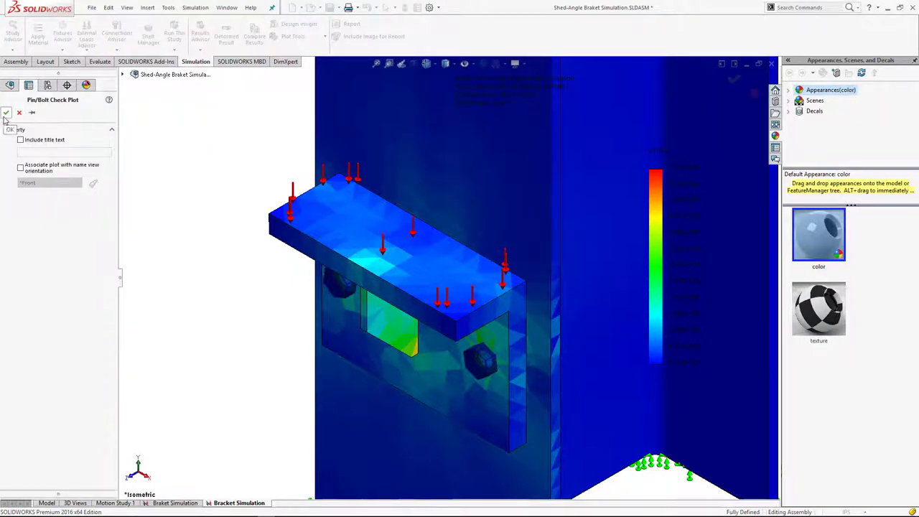
{"action": "left_click", "coordinate": [6, 114]}
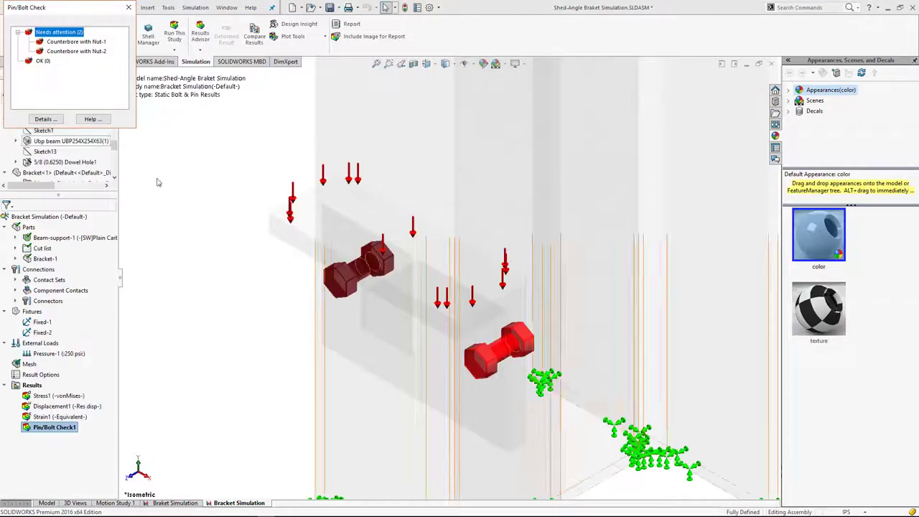
{"action": "scroll", "coordinate": [445, 323], "scroll_direction": "up", "scroll_amount": 3}
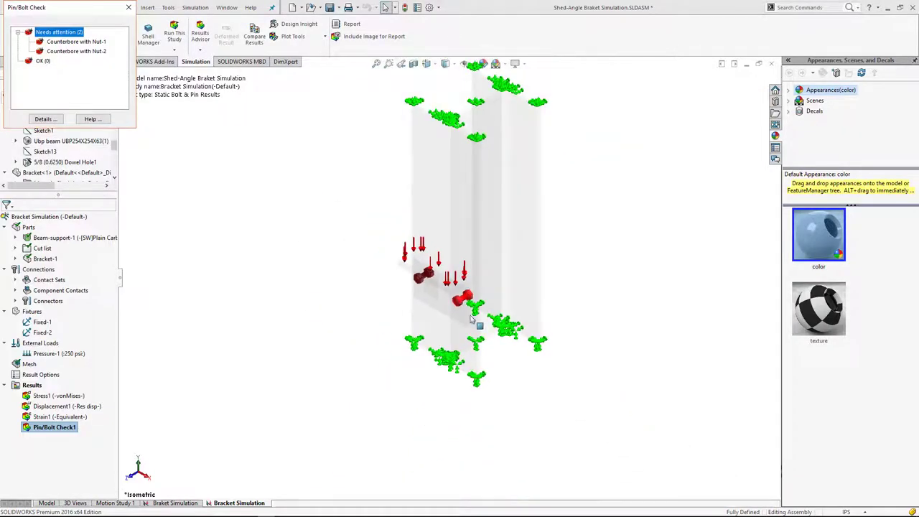
{"action": "left_click", "coordinate": [639, 298]}
{"action": "left_click", "coordinate": [89, 42]}
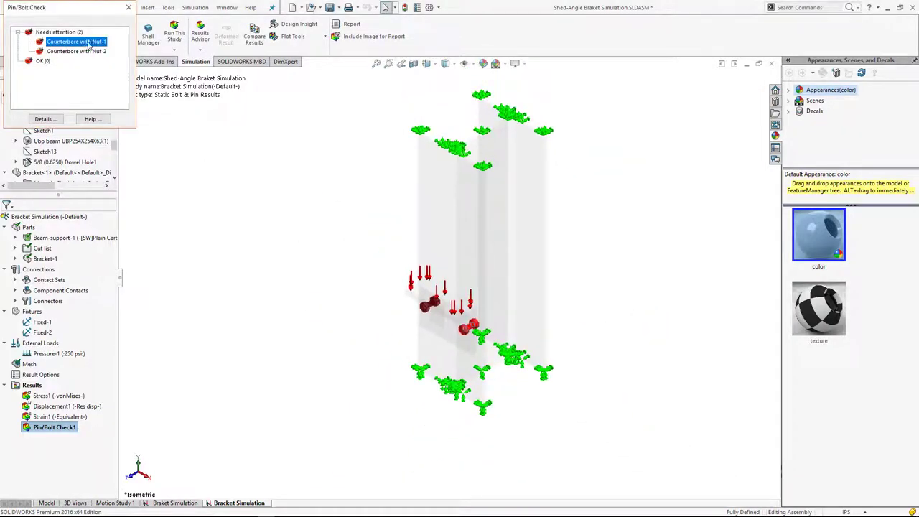
{"action": "left_click", "coordinate": [89, 51]}
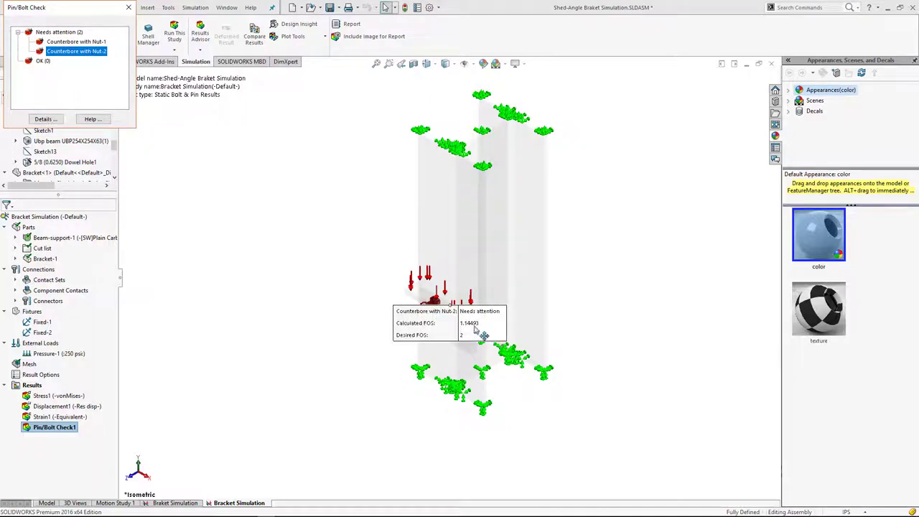
{"action": "left_click", "coordinate": [129, 7]}
Step: Create a Stress2 contact-pressure plot with a floating-point legend, peaking at 29.879 MPa
{"action": "double_click", "coordinate": [36, 396]}
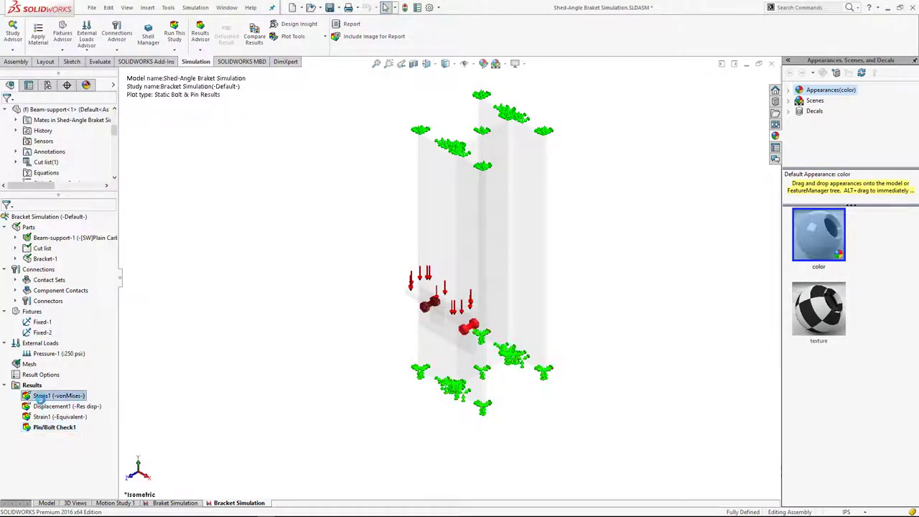
{"action": "right_click", "coordinate": [32, 388]}
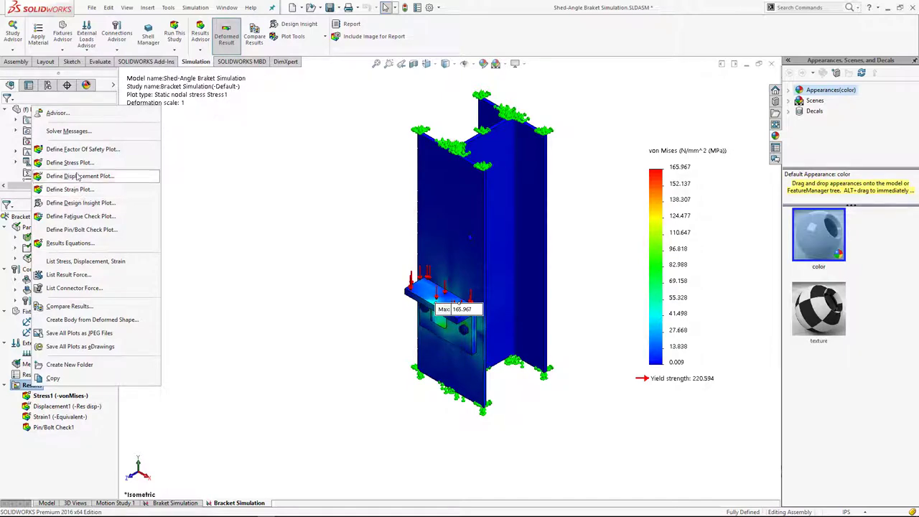
{"action": "left_click", "coordinate": [71, 165]}
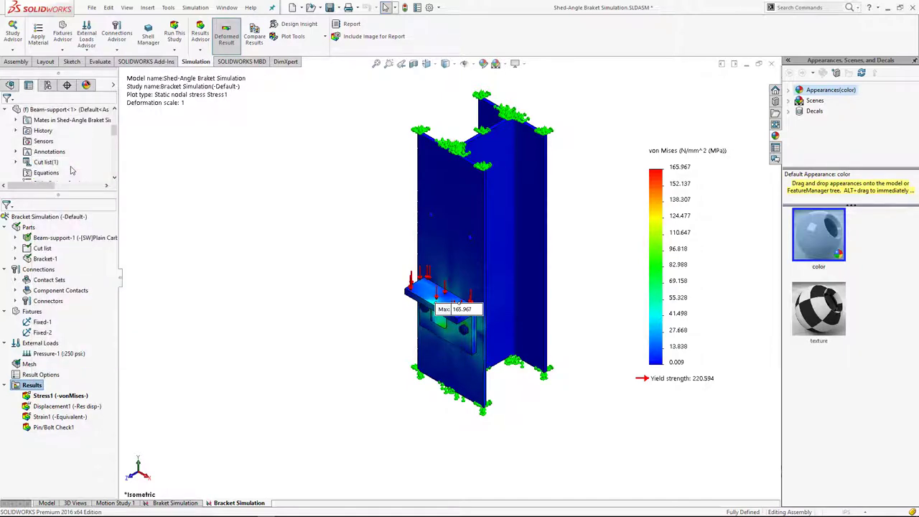
{"action": "left_click", "coordinate": [65, 163]}
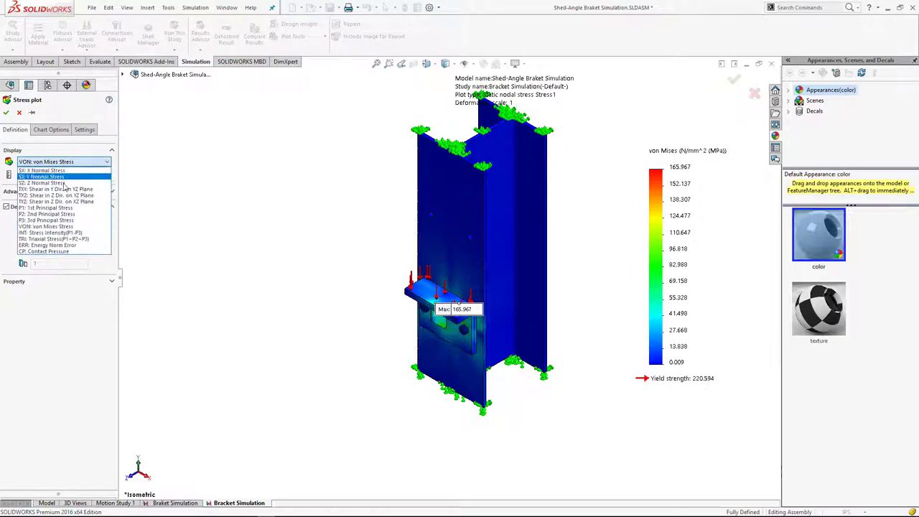
{"action": "left_click", "coordinate": [51, 253]}
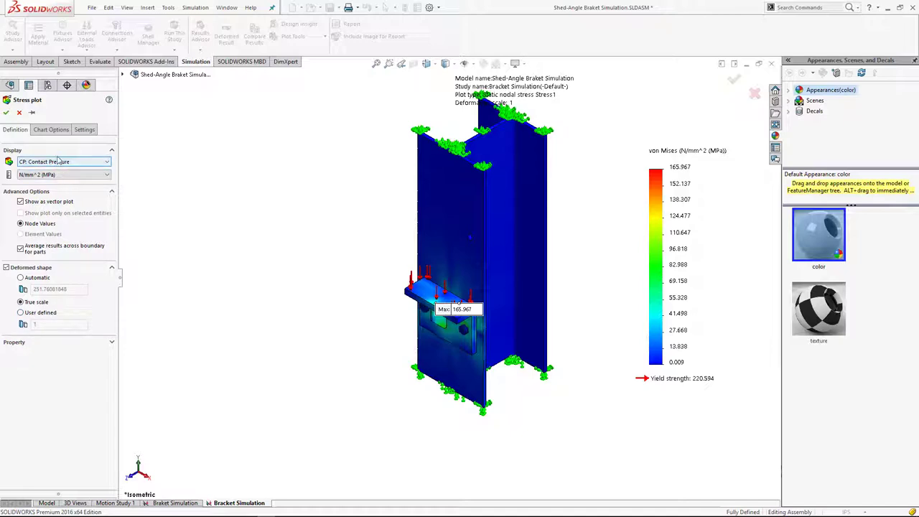
{"action": "left_click", "coordinate": [51, 131]}
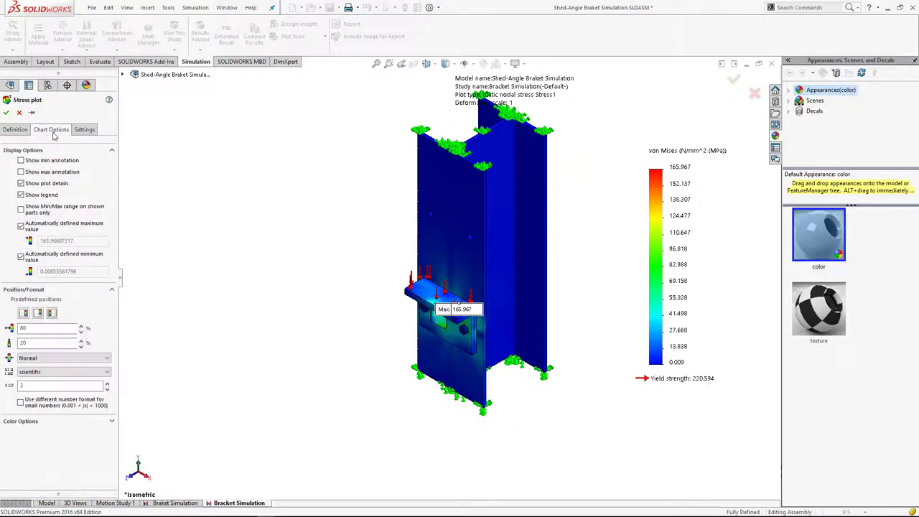
{"action": "left_click", "coordinate": [43, 372]}
{"action": "left_click", "coordinate": [42, 387]}
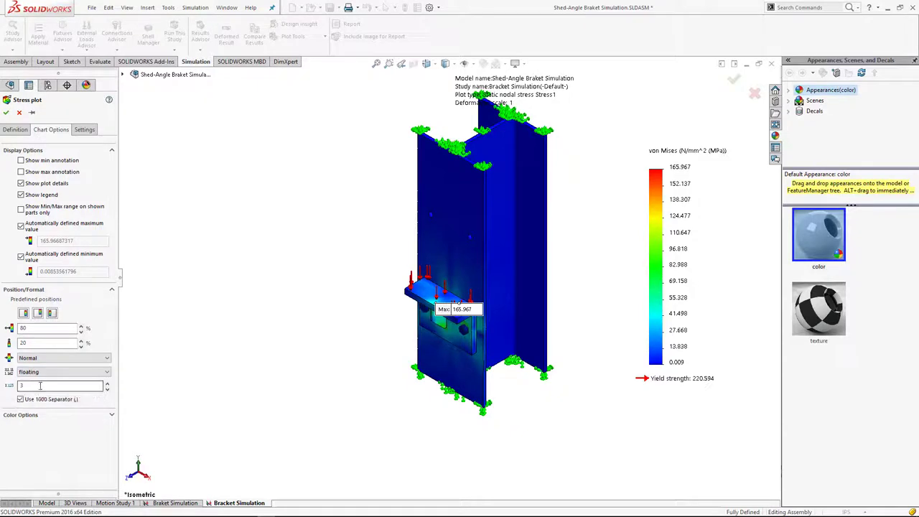
{"action": "left_click", "coordinate": [5, 114]}
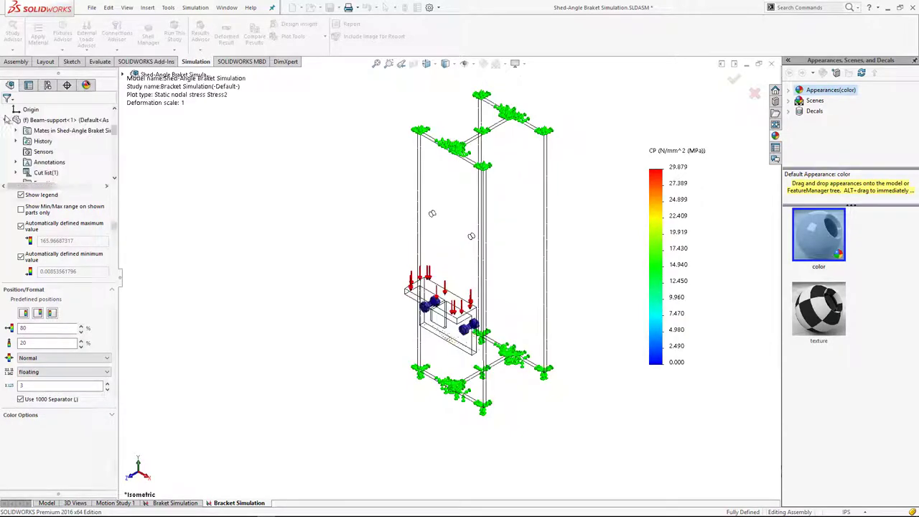
Step: Enlarge the contact-pressure vector arrows by setting the arrow size to 50
{"action": "scroll", "coordinate": [466, 351], "scroll_direction": "down", "scroll_amount": 5}
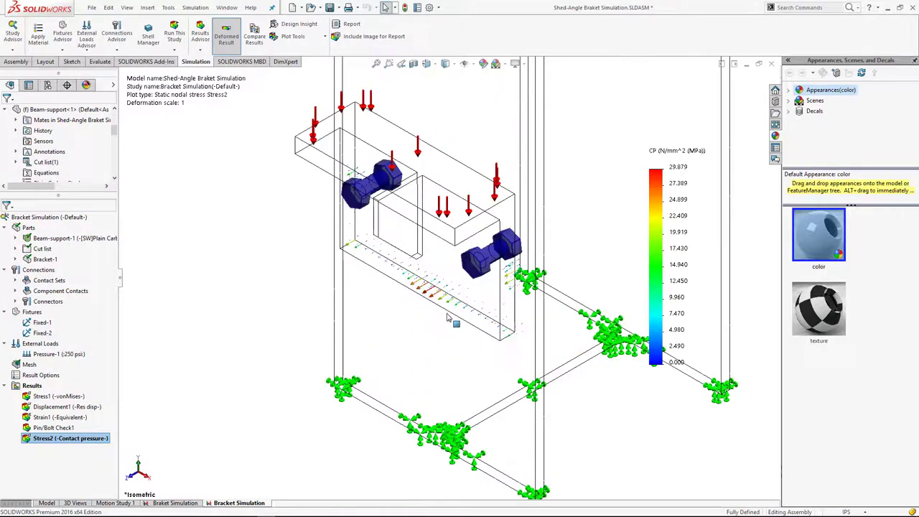
{"action": "scroll", "coordinate": [456, 333], "scroll_direction": "up", "scroll_amount": 5}
{"action": "scroll", "coordinate": [456, 334], "scroll_direction": "up", "scroll_amount": 2}
{"action": "right_click", "coordinate": [673, 249]}
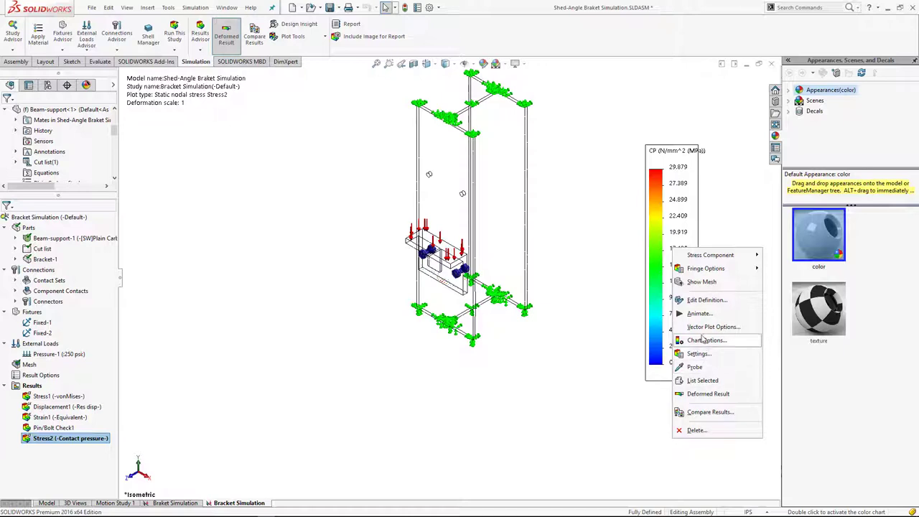
{"action": "left_click", "coordinate": [700, 327]}
{"action": "triple_click", "coordinate": [47, 142]}
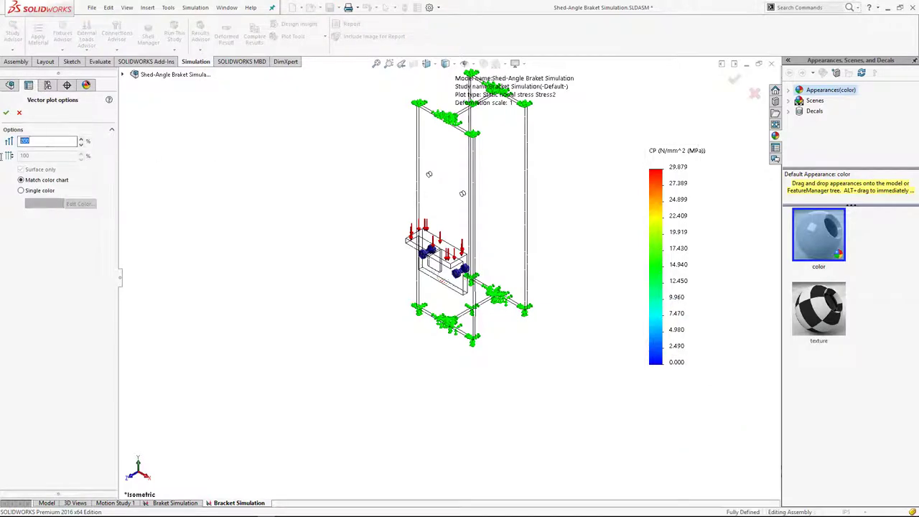
{"action": "type", "text": "50"}
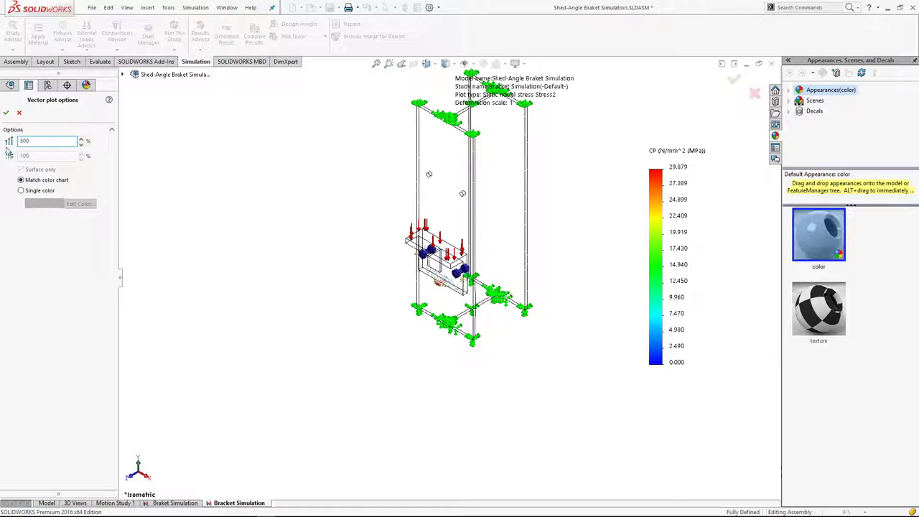
{"action": "left_click", "coordinate": [5, 113]}
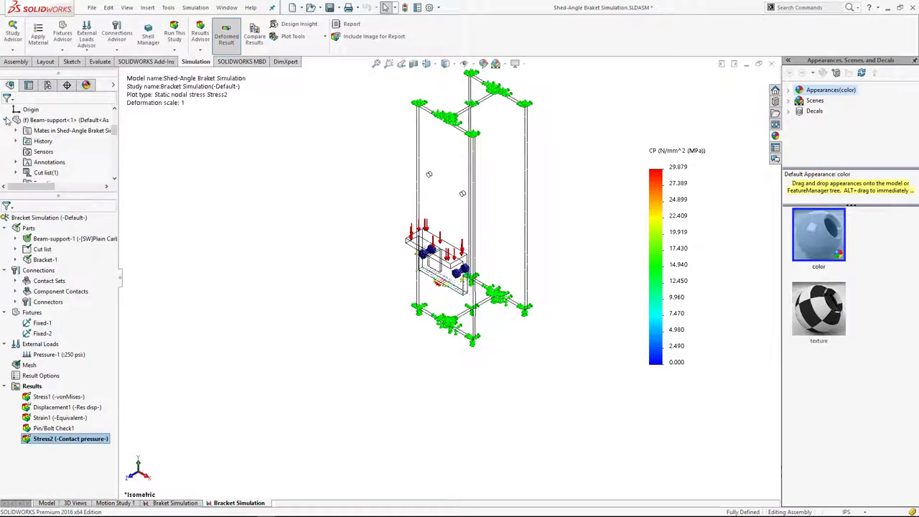
Step: Zoom, orbit and pan around the bracket and its two bolts to inspect the pressure arrows
{"action": "scroll", "coordinate": [479, 299], "scroll_direction": "down", "scroll_amount": 2}
{"action": "scroll", "coordinate": [479, 300], "scroll_direction": "down", "scroll_amount": 2}
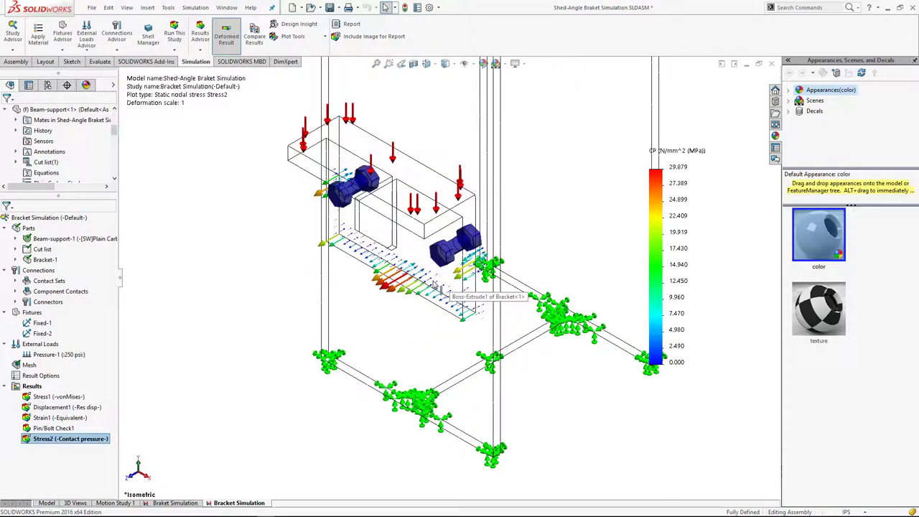
{"action": "scroll", "coordinate": [479, 299], "scroll_direction": "down", "scroll_amount": 2}
{"action": "middle_click_drag", "start_coordinate": [446, 289], "coordinate": [550, 240]}
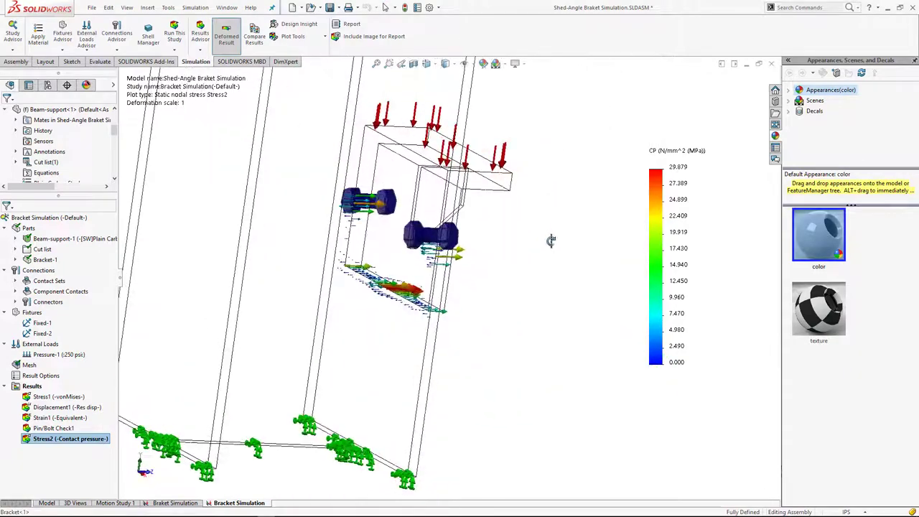
{"action": "scroll", "coordinate": [392, 220], "scroll_direction": "down", "scroll_amount": 3}
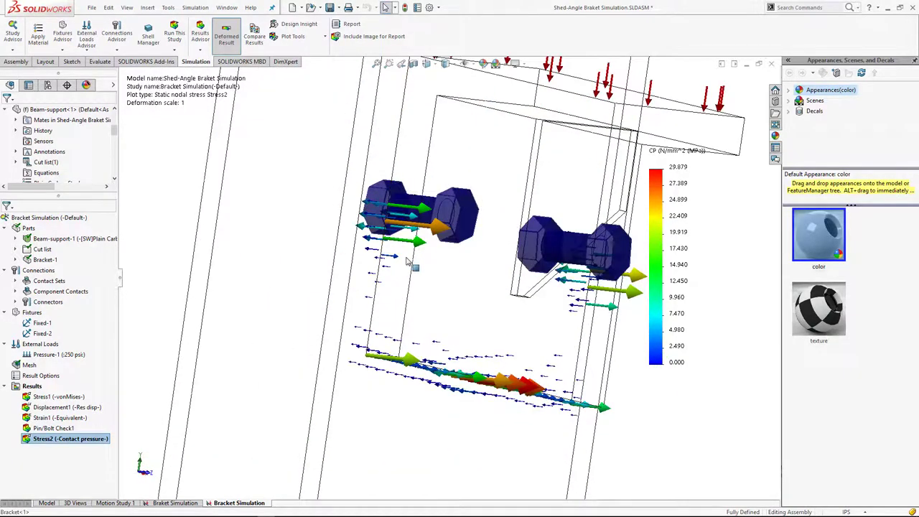
{"action": "mouse_move", "coordinate": [407, 261]}
{"action": "middle_mouse_down"}
{"action": "mouse_move", "coordinate": [462, 266]}
{"action": "mouse_move", "coordinate": [413, 224]}
{"action": "middle_mouse_up"}
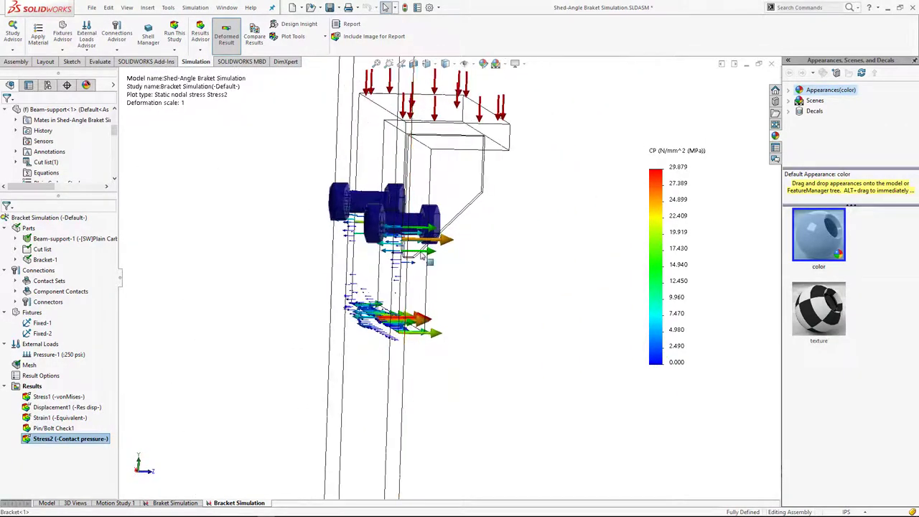
{"action": "middle_click_drag", "start_coordinate": [421, 288], "coordinate": [406, 306]}
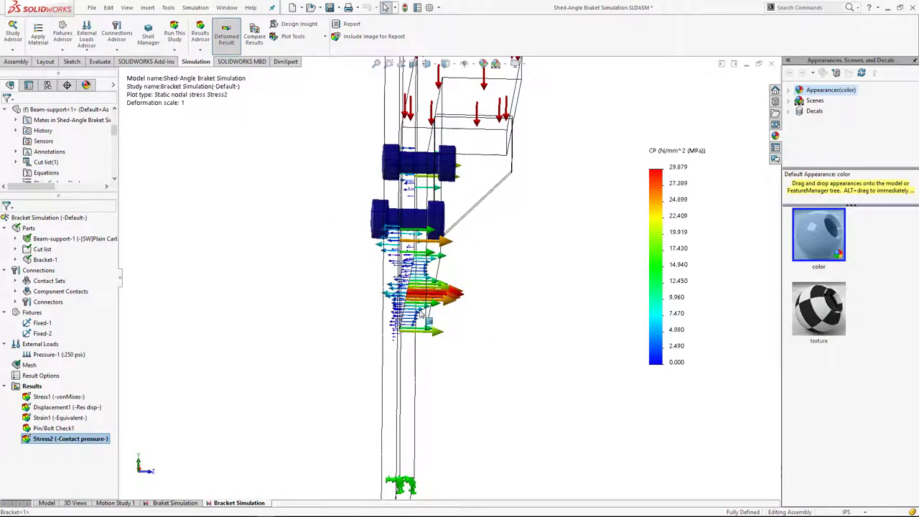
{"action": "key", "text": "ctrl+7"}
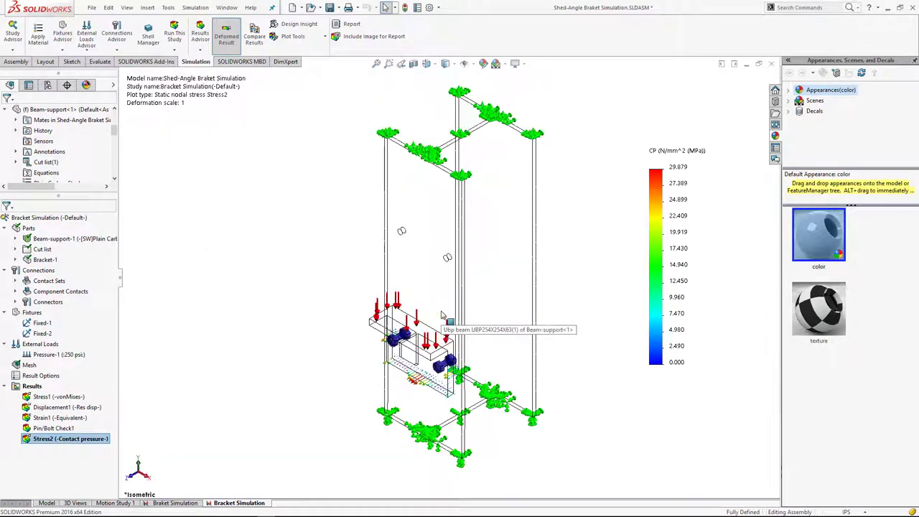
{"action": "scroll", "coordinate": [492, 376], "scroll_direction": "down", "scroll_amount": 2}
{"action": "scroll", "coordinate": [436, 408], "scroll_direction": "down", "scroll_amount": 2}
{"action": "scroll", "coordinate": [380, 376], "scroll_direction": "down", "scroll_amount": 3}
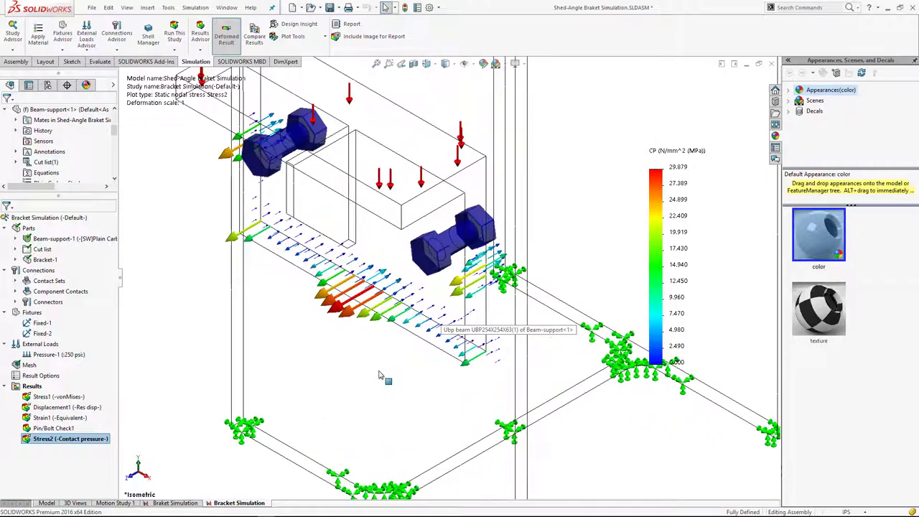
{"action": "middle_click_drag", "start_coordinate": [399, 388], "coordinate": [425, 437], "text": "ctrl"}
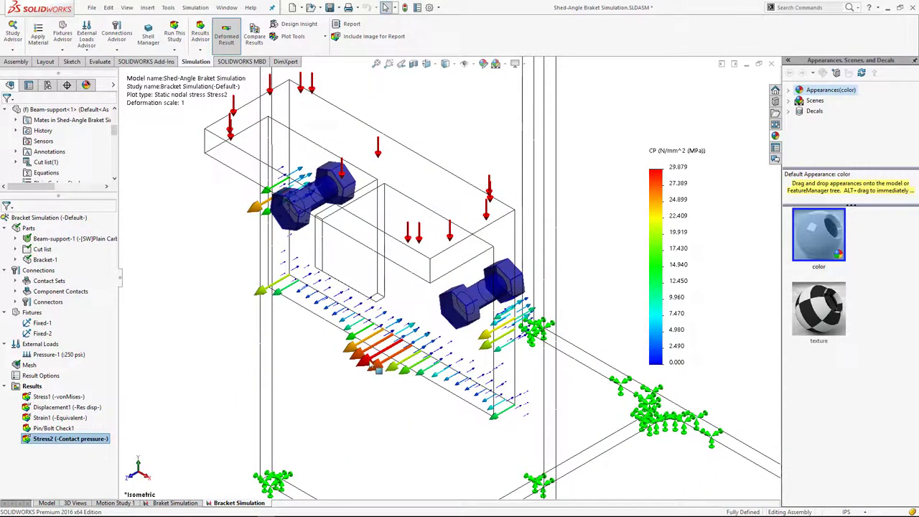
Step: Probe the Stress2 contact pressure on the bracket, reading 0.000 MPa at node 7052
{"action": "right_click", "coordinate": [57, 444]}
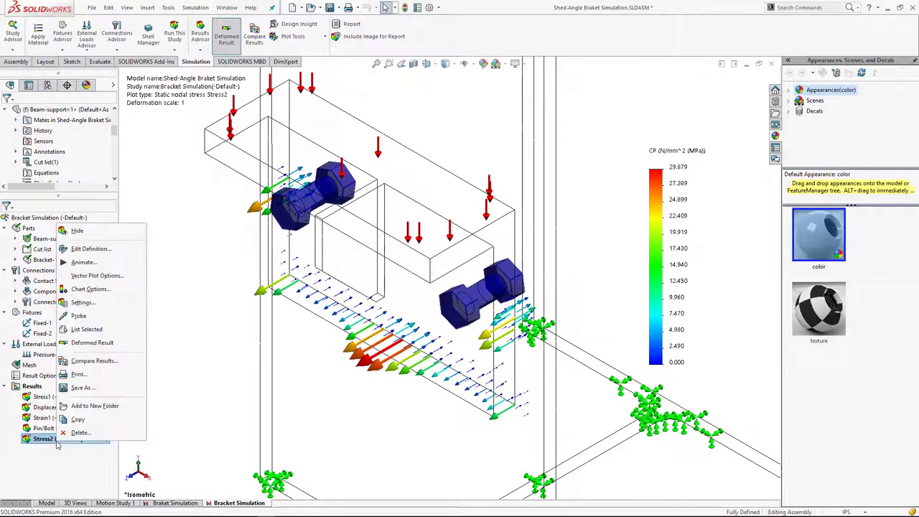
{"action": "left_click", "coordinate": [79, 316]}
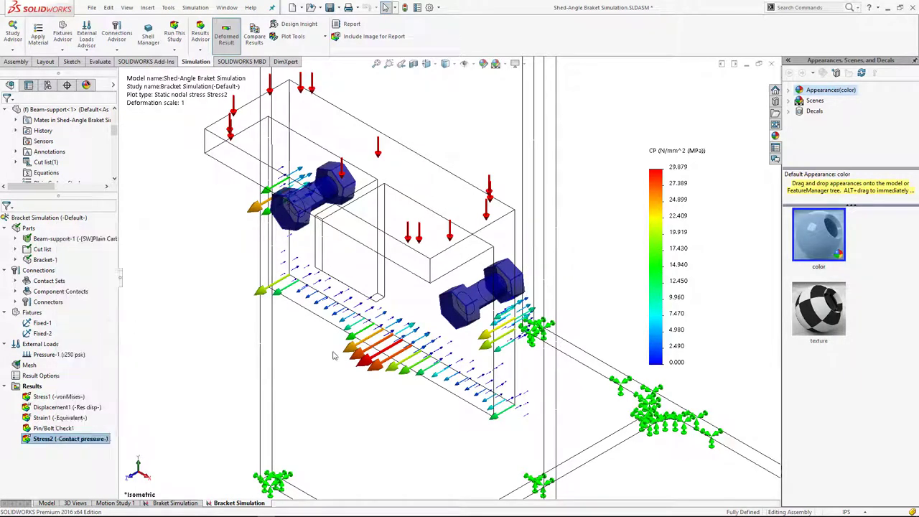
{"action": "left_click", "coordinate": [371, 364]}
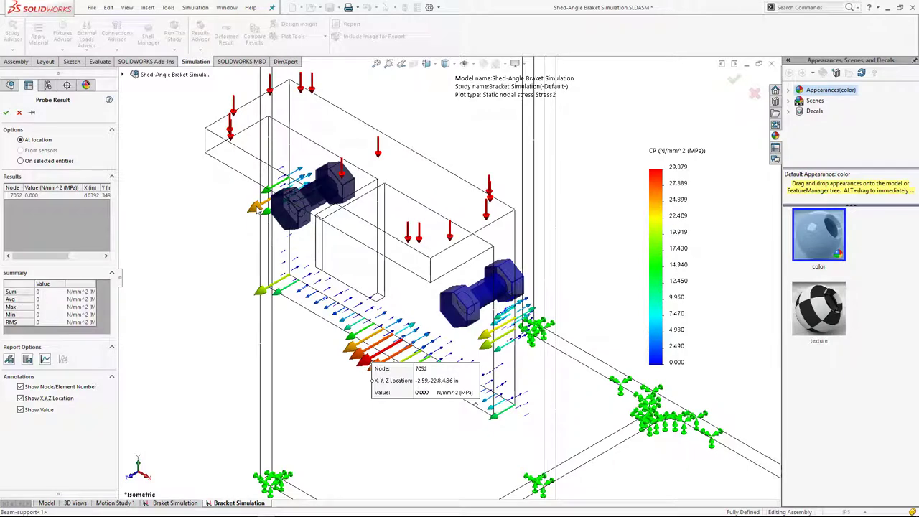
Step: Probe a second bracket point, also 0.000 MPa, and close the Probe Result
{"action": "left_click", "coordinate": [311, 296]}
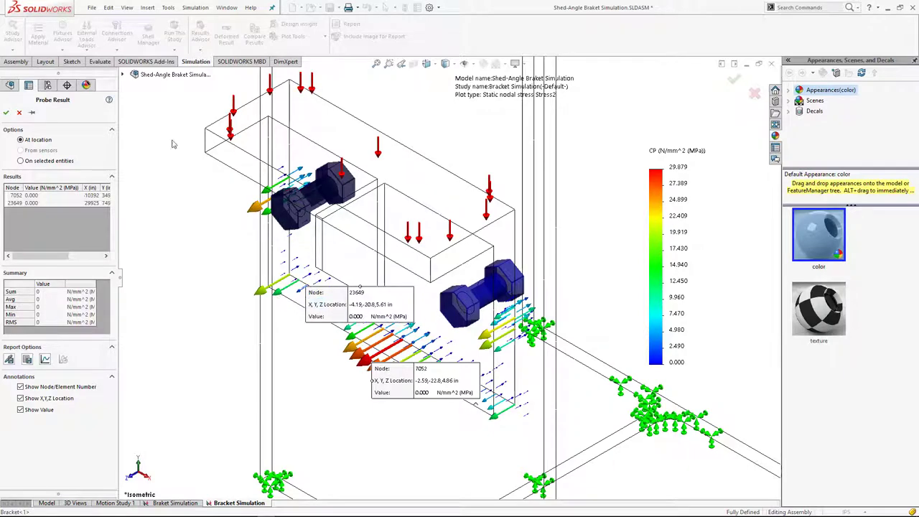
{"action": "left_click", "coordinate": [21, 114]}
Step: Cycle through Stress1, Displacement1, Strain1, Pin/Bolt Check1 and Stress2, ending back on Stress1
{"action": "key", "text": "f"}
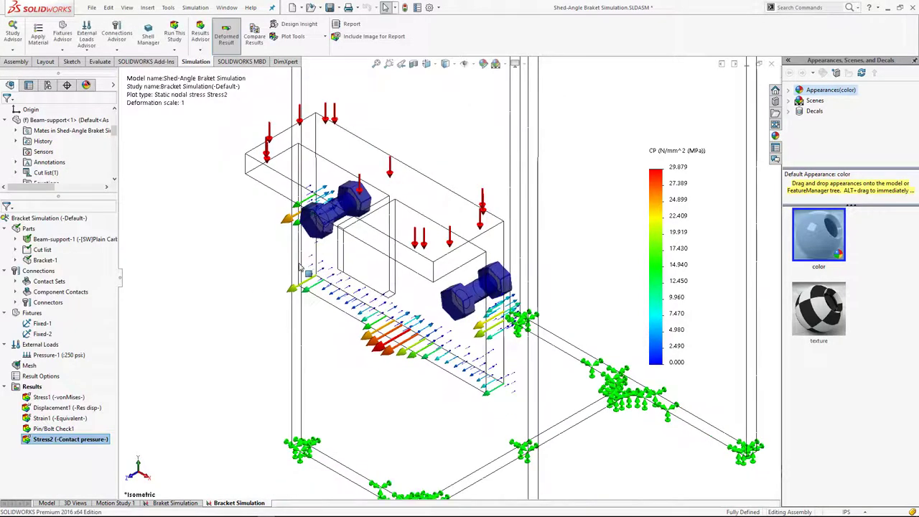
{"action": "left_click", "coordinate": [36, 398]}
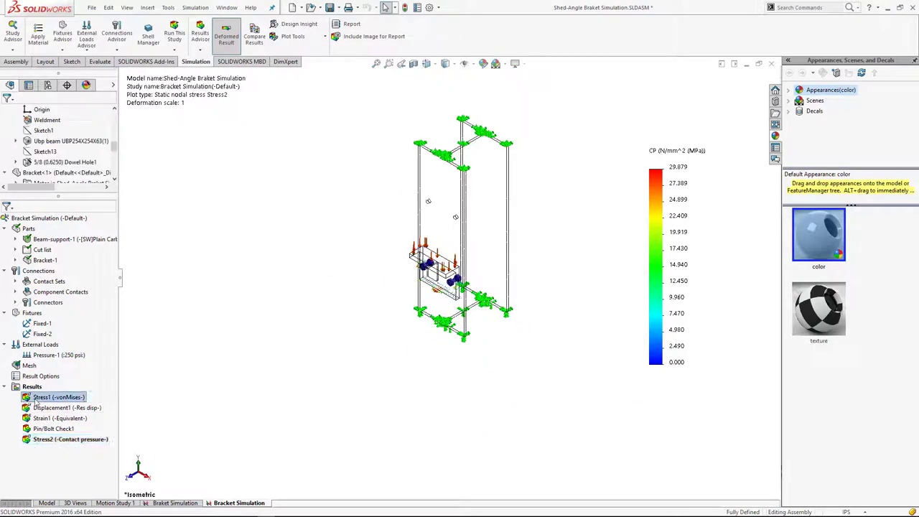
{"action": "double_click", "coordinate": [32, 398]}
{"action": "double_click", "coordinate": [46, 407]}
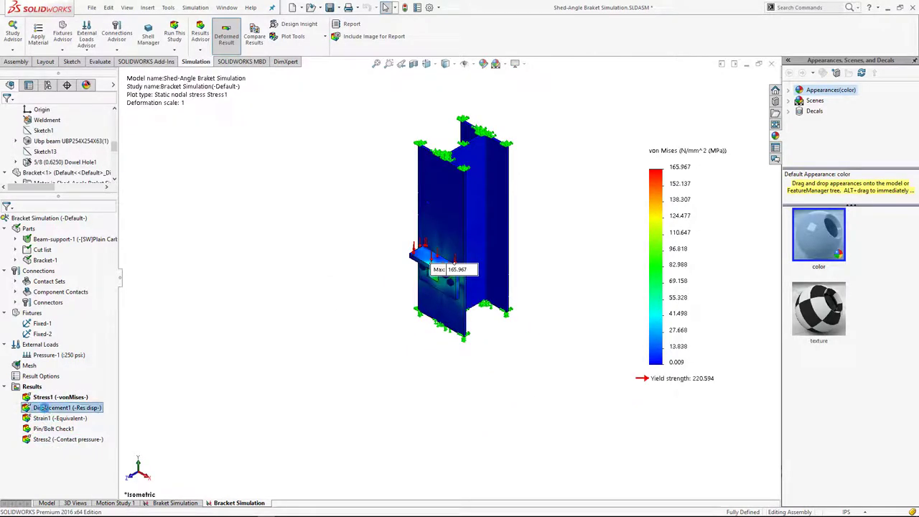
{"action": "double_click", "coordinate": [52, 419]}
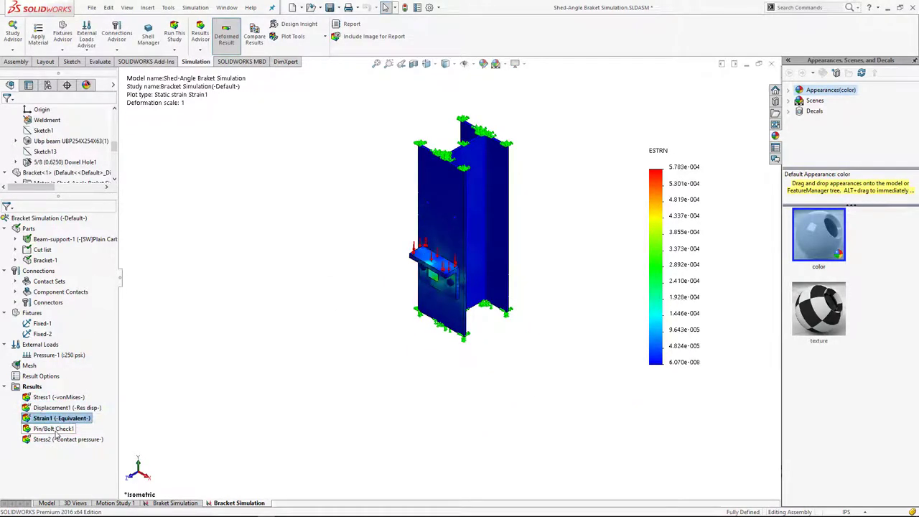
{"action": "double_click", "coordinate": [53, 429]}
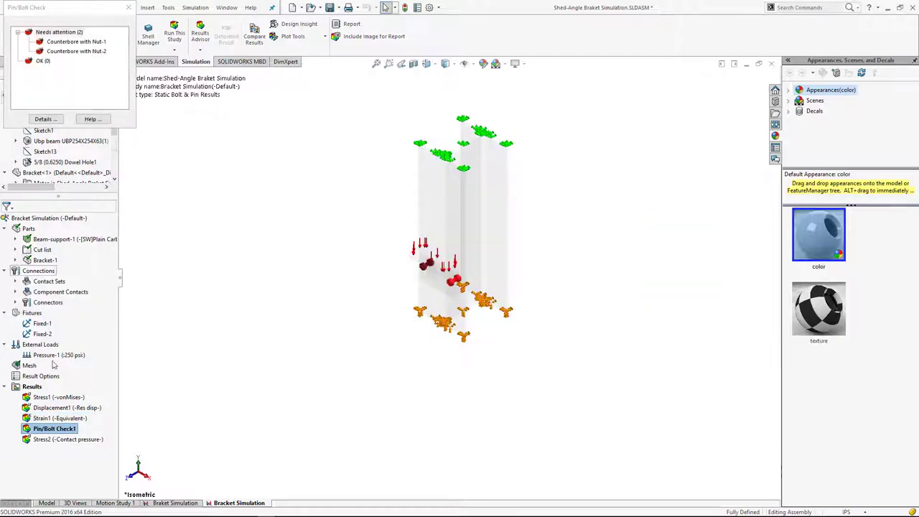
{"action": "double_click", "coordinate": [60, 440]}
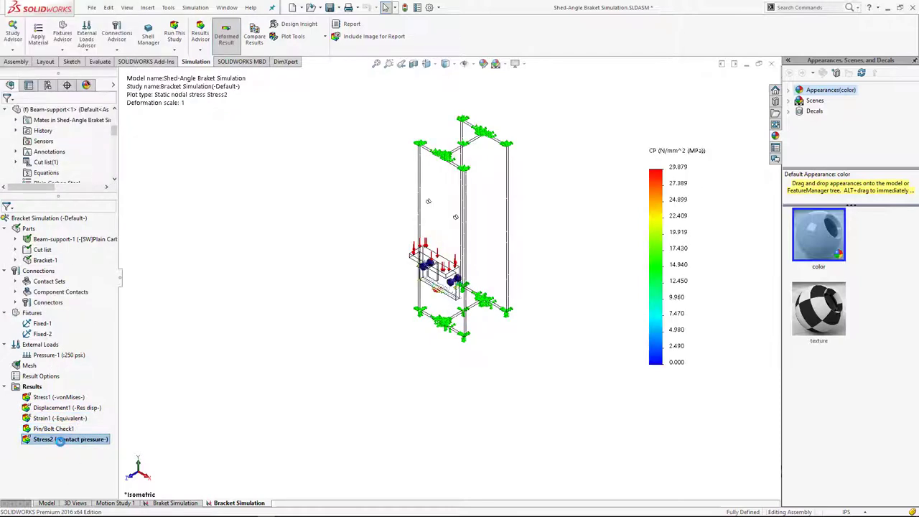
{"action": "double_click", "coordinate": [40, 398]}
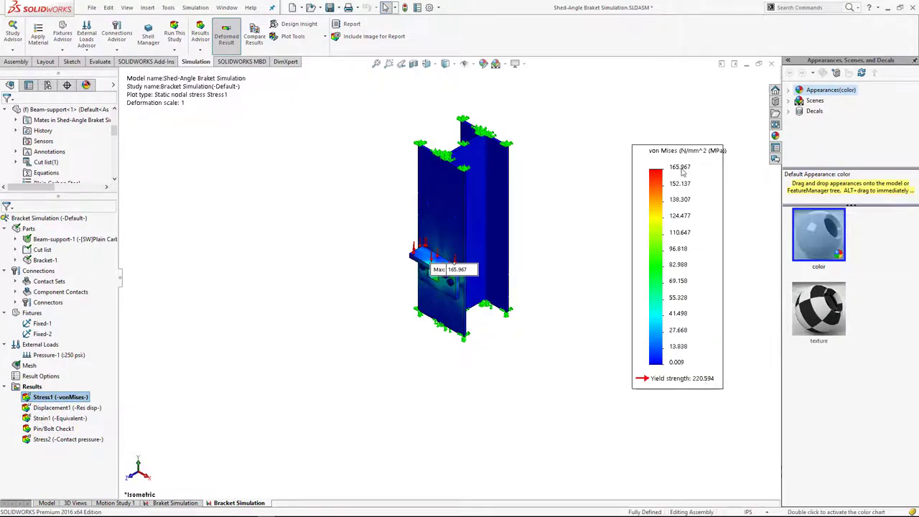
Step: Zoom, orbit and fit the whole I-beam and bracket into view, then check the Connectors options
{"action": "scroll", "coordinate": [474, 287], "scroll_direction": "down", "scroll_amount": 2}
{"action": "scroll", "coordinate": [474, 294], "scroll_direction": "down", "scroll_amount": 2}
{"action": "scroll", "coordinate": [468, 343], "scroll_direction": "down", "scroll_amount": 2}
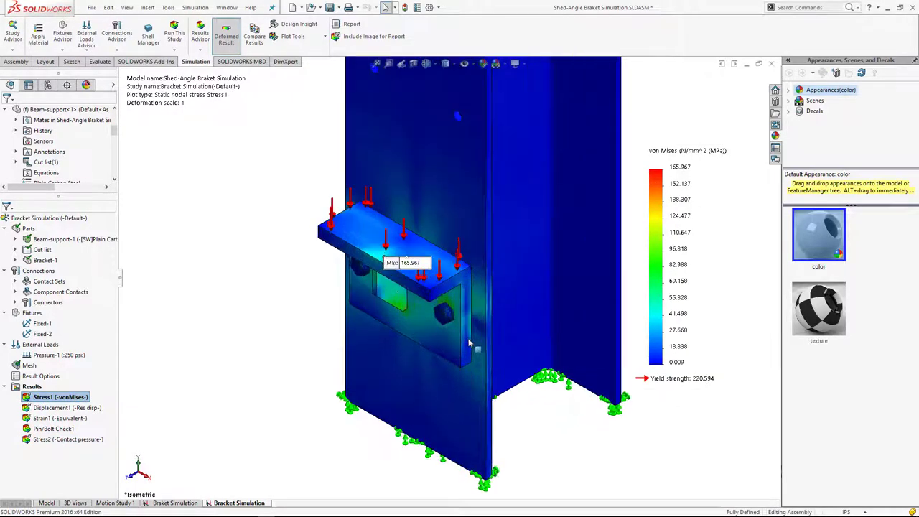
{"action": "mouse_move", "coordinate": [468, 343]}
{"action": "middle_mouse_down"}
{"action": "mouse_move", "coordinate": [566, 270]}
{"action": "mouse_move", "coordinate": [533, 298]}
{"action": "middle_mouse_up"}
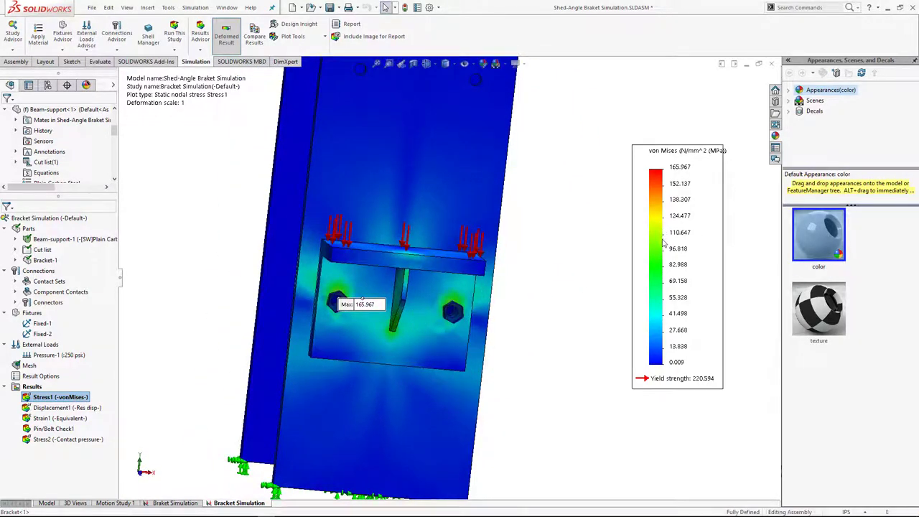
{"action": "key", "text": "ctrl+shift+z"}
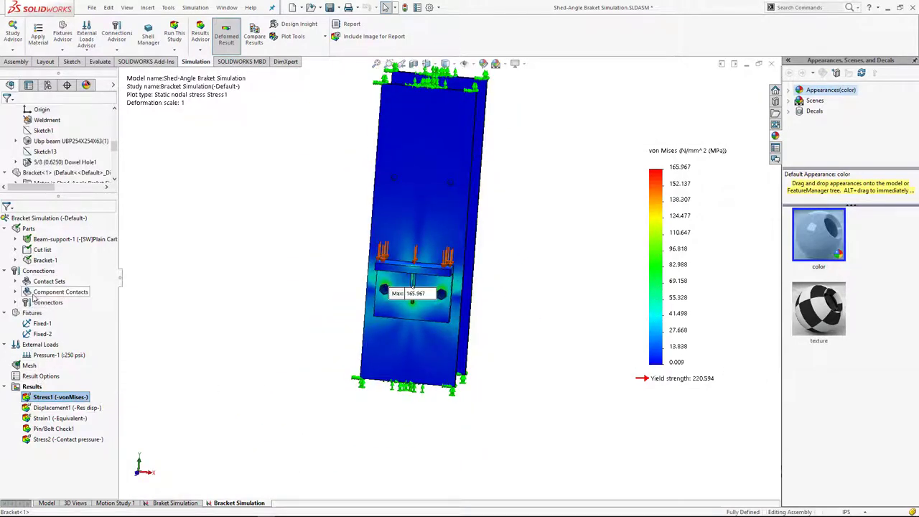
{"action": "right_click", "coordinate": [44, 304]}
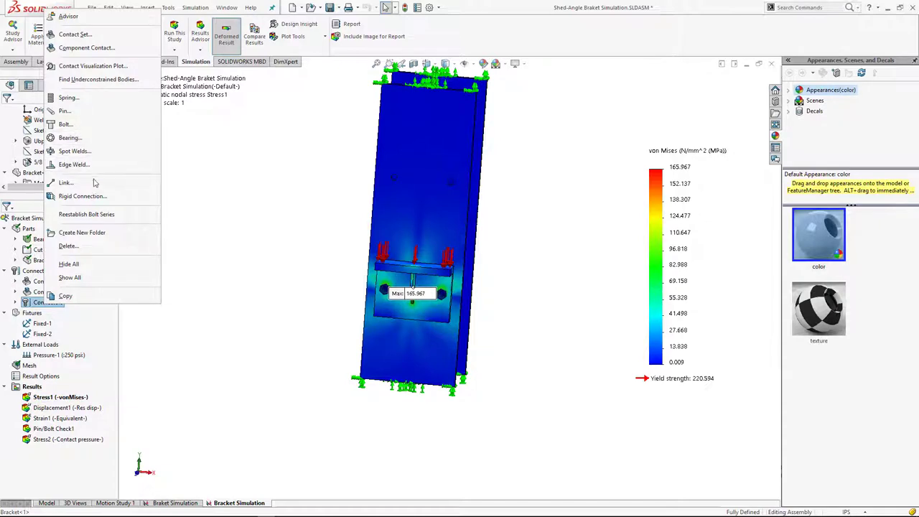
{"action": "left_click", "coordinate": [70, 277]}
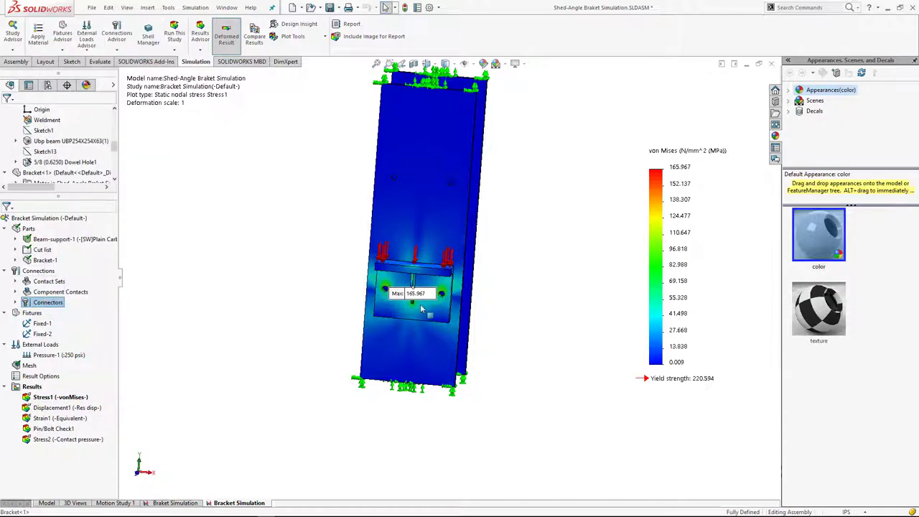
{"action": "scroll", "coordinate": [449, 304], "scroll_direction": "down", "scroll_amount": 2}
{"action": "scroll", "coordinate": [456, 304], "scroll_direction": "down", "scroll_amount": 3}
{"action": "scroll", "coordinate": [465, 287], "scroll_direction": "down", "scroll_amount": 1}
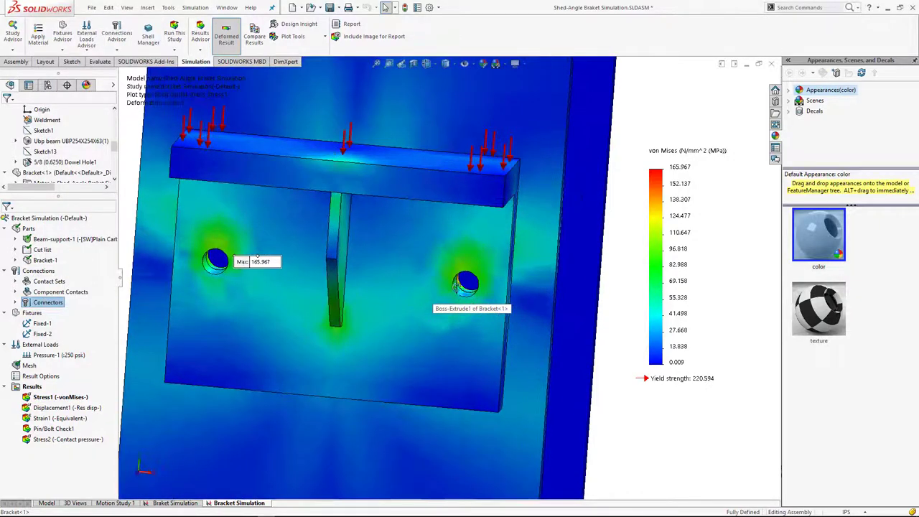
{"action": "scroll", "coordinate": [465, 288], "scroll_direction": "down", "scroll_amount": 2}
{"action": "scroll", "coordinate": [465, 291], "scroll_direction": "down", "scroll_amount": 2}
{"action": "scroll", "coordinate": [465, 293], "scroll_direction": "down", "scroll_amount": 2}
{"action": "scroll", "coordinate": [465, 292], "scroll_direction": "down", "scroll_amount": 2}
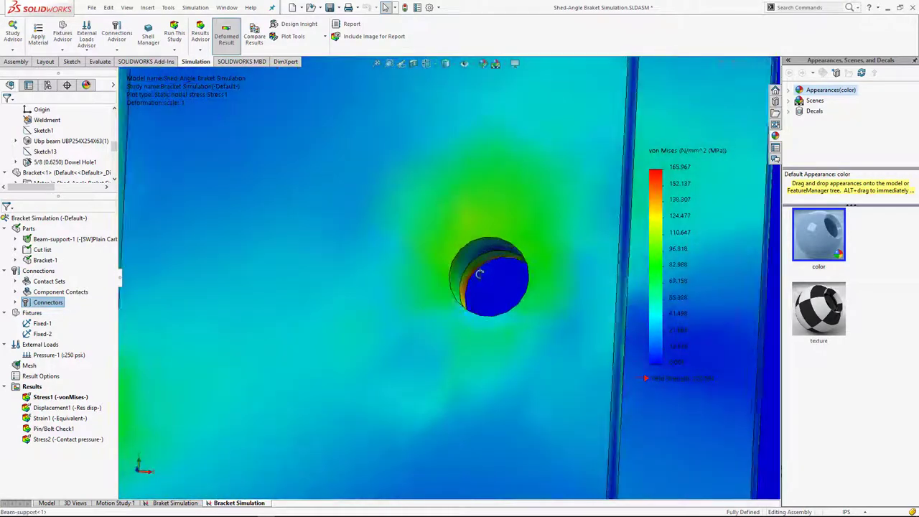
{"action": "scroll", "coordinate": [468, 294], "scroll_direction": "down", "scroll_amount": 2}
{"action": "scroll", "coordinate": [470, 296], "scroll_direction": "down", "scroll_amount": 2}
{"action": "scroll", "coordinate": [462, 301], "scroll_direction": "down", "scroll_amount": 2}
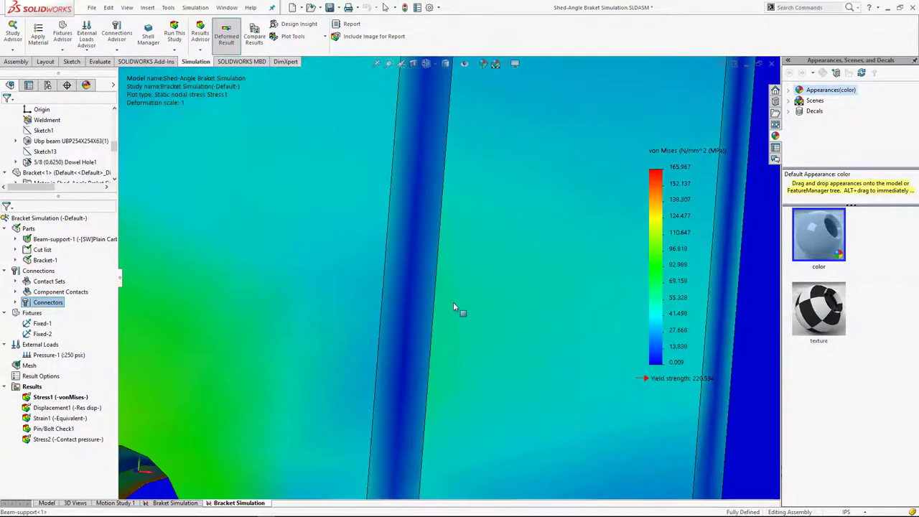
{"action": "scroll", "coordinate": [374, 351], "scroll_direction": "up", "scroll_amount": 2}
{"action": "scroll", "coordinate": [301, 391], "scroll_direction": "up", "scroll_amount": 2}
{"action": "scroll", "coordinate": [310, 377], "scroll_direction": "up", "scroll_amount": 3}
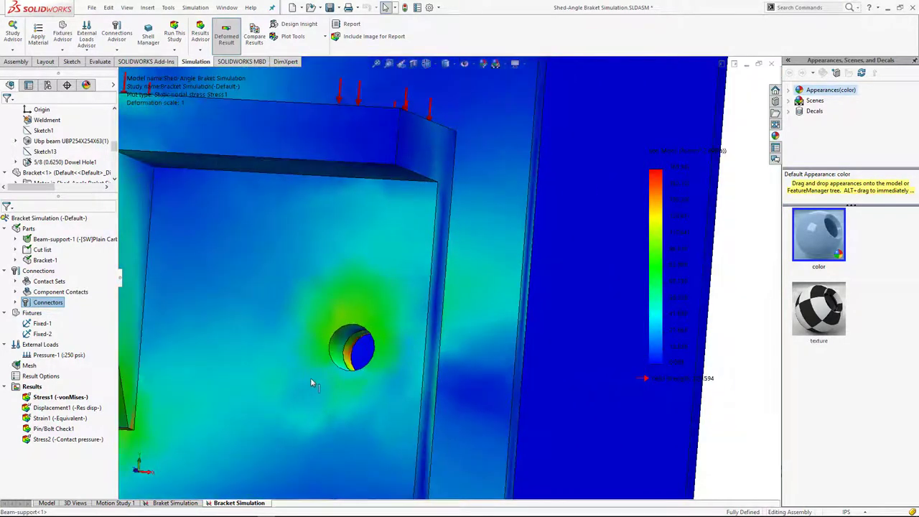
{"action": "scroll", "coordinate": [310, 378], "scroll_direction": "up", "scroll_amount": 2}
{"action": "scroll", "coordinate": [584, 328], "scroll_direction": "up", "scroll_amount": 1}
{"action": "middle_click_drag", "start_coordinate": [585, 327], "coordinate": [398, 298]}
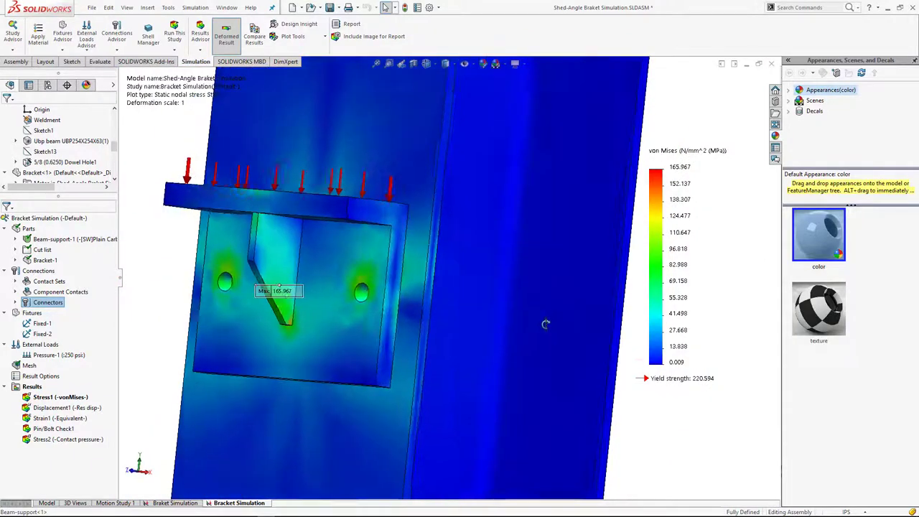
{"action": "scroll", "coordinate": [399, 297], "scroll_direction": "down", "scroll_amount": 3}
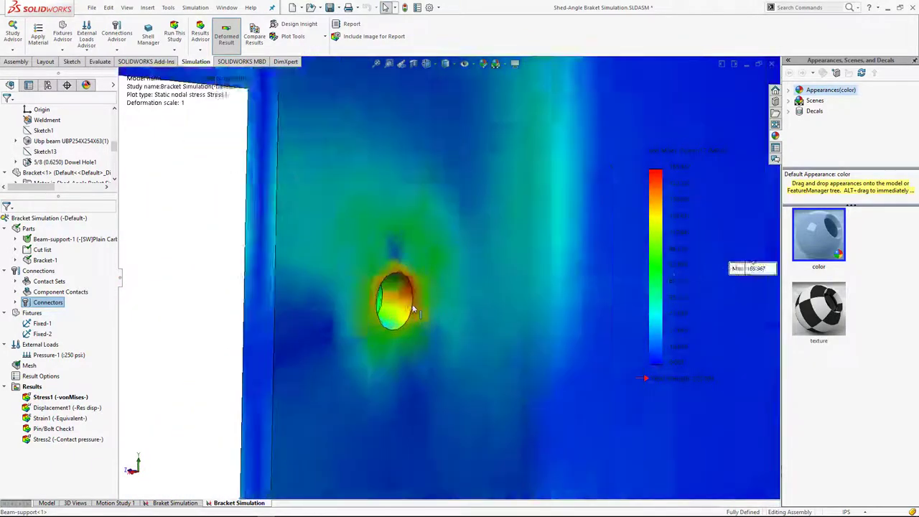
{"action": "scroll", "coordinate": [413, 287], "scroll_direction": "down", "scroll_amount": 2}
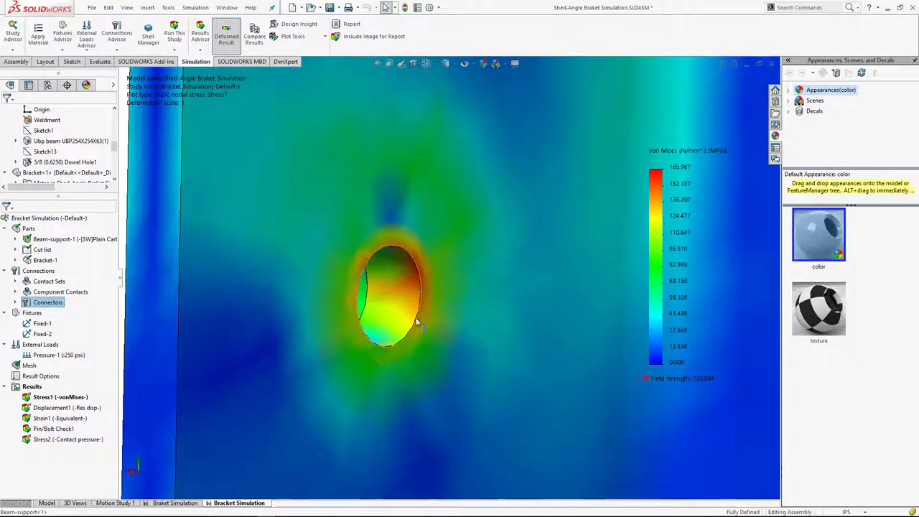
{"action": "scroll", "coordinate": [417, 323], "scroll_direction": "up", "scroll_amount": 2}
{"action": "scroll", "coordinate": [420, 322], "scroll_direction": "up", "scroll_amount": 2}
{"action": "scroll", "coordinate": [435, 313], "scroll_direction": "up", "scroll_amount": 1}
{"action": "mouse_move", "coordinate": [449, 307]}
{"action": "middle_mouse_down"}
{"action": "mouse_move", "coordinate": [604, 302]}
{"action": "mouse_move", "coordinate": [599, 324]}
{"action": "middle_mouse_up"}
Step: Reset to a fitted isometric view and list the actions for the Stress1 von Mises plot
{"action": "key", "text": "ctrl+7"}
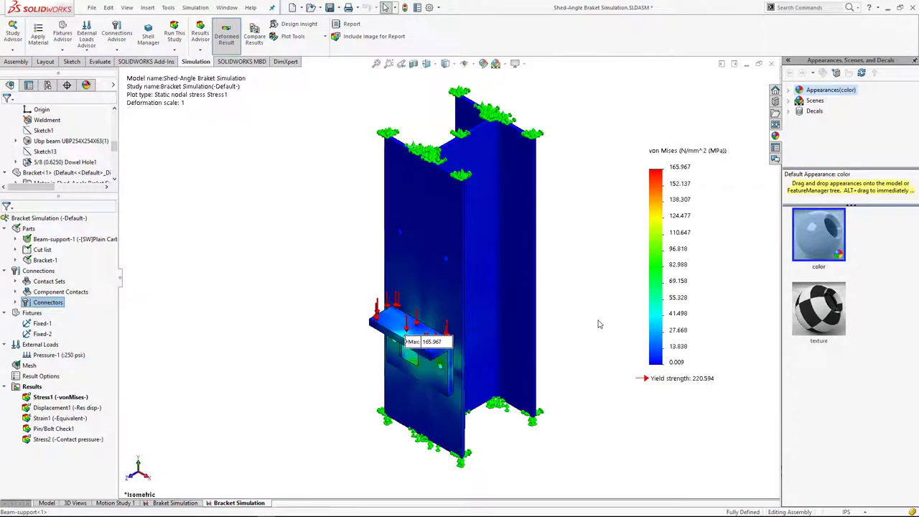
{"action": "scroll", "coordinate": [425, 343], "scroll_direction": "down", "scroll_amount": 2}
{"action": "scroll", "coordinate": [409, 337], "scroll_direction": "down", "scroll_amount": 2}
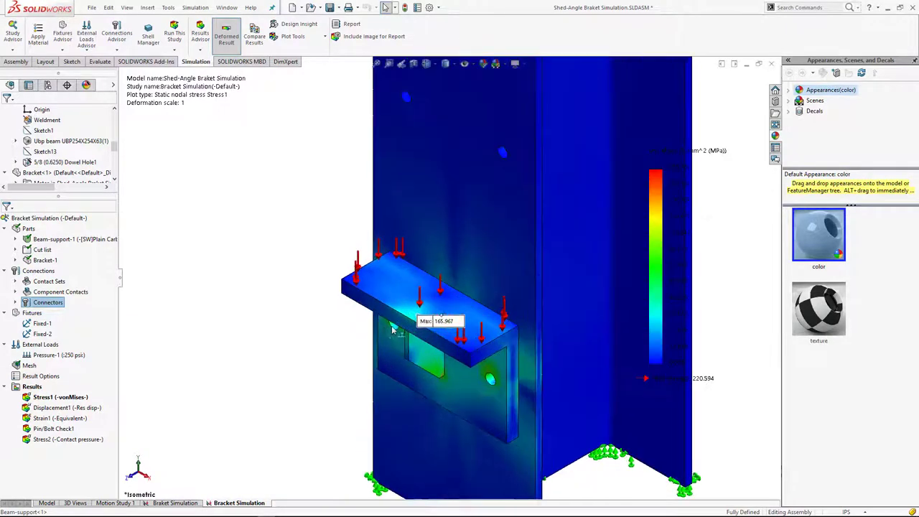
{"action": "scroll", "coordinate": [393, 330], "scroll_direction": "down", "scroll_amount": 2}
{"action": "scroll", "coordinate": [397, 330], "scroll_direction": "up", "scroll_amount": 2}
{"action": "scroll", "coordinate": [396, 330], "scroll_direction": "up", "scroll_amount": 2}
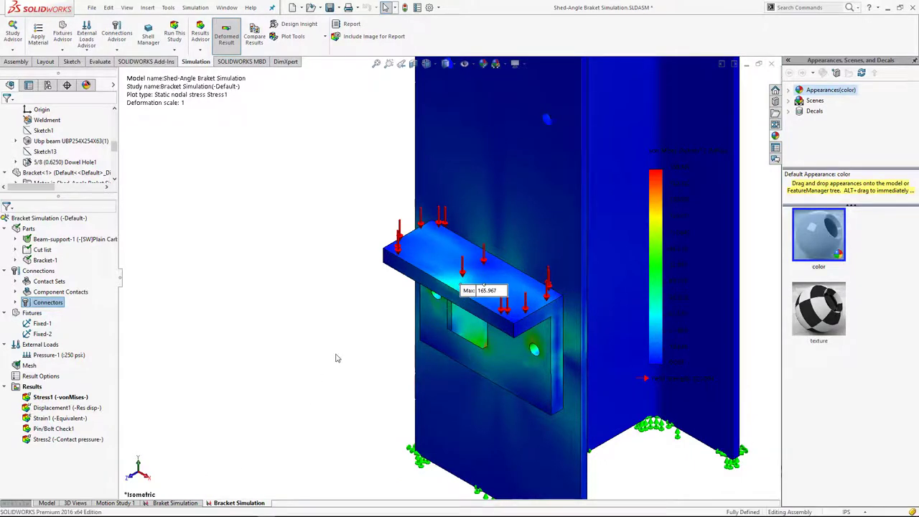
{"action": "key", "text": "f"}
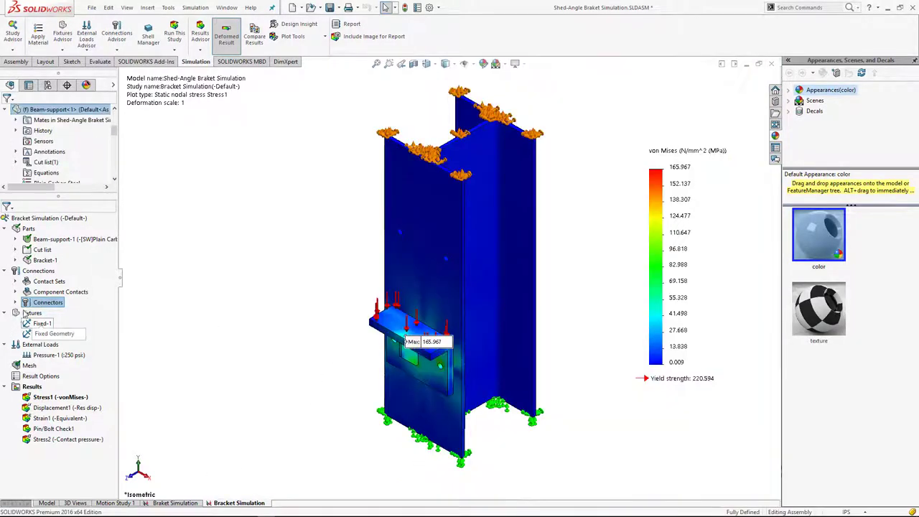
{"action": "right_click", "coordinate": [38, 309]}
{"action": "left_click", "coordinate": [61, 275]}
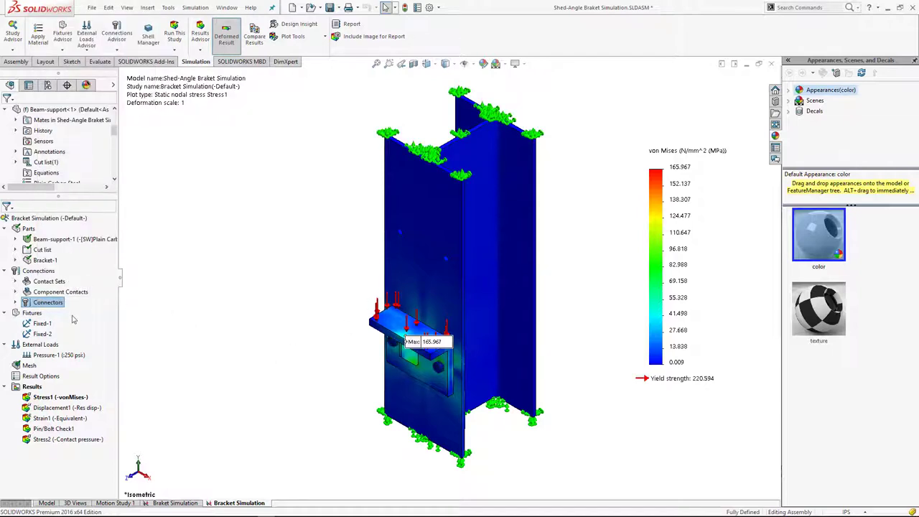
{"action": "right_click", "coordinate": [54, 397]}
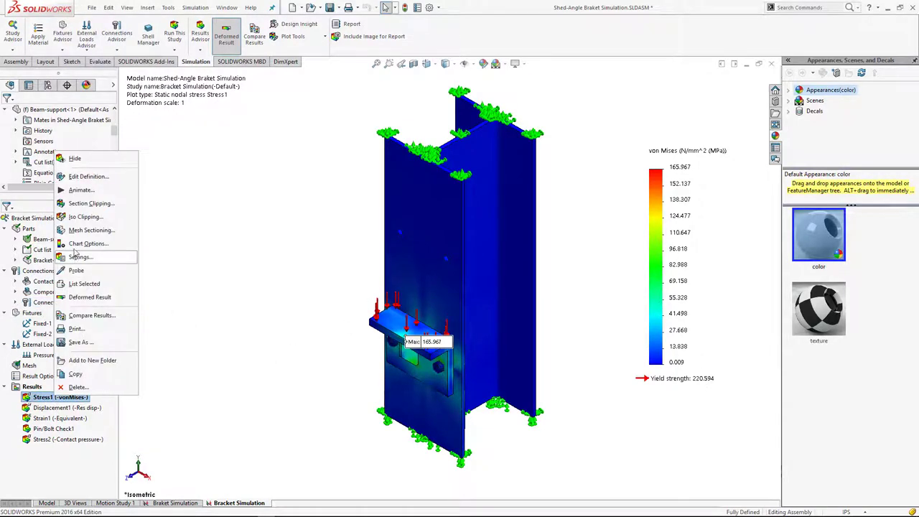
Step: Animate the Stress1 von Mises plot at speed 0, then close the animation
{"action": "left_click", "coordinate": [74, 192]}
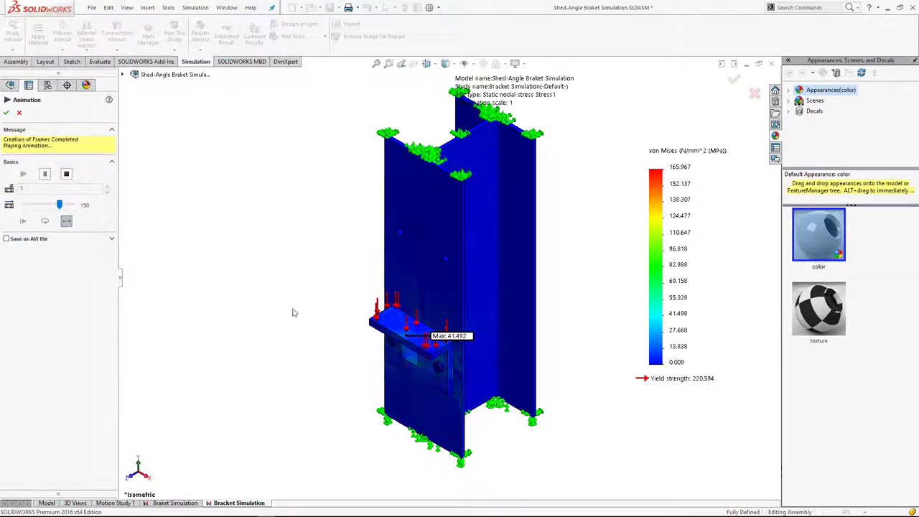
{"action": "scroll", "coordinate": [424, 385], "scroll_direction": "down", "scroll_amount": 3}
{"action": "scroll", "coordinate": [424, 385], "scroll_direction": "down", "scroll_amount": 1}
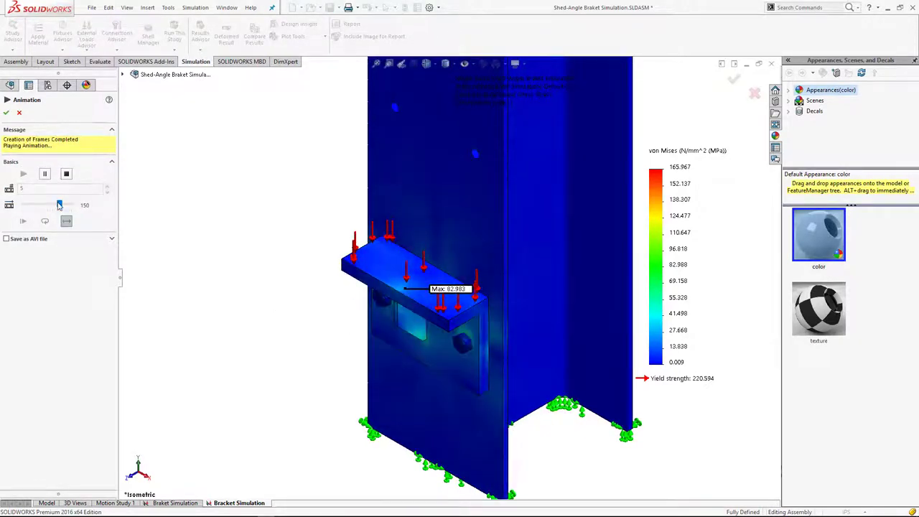
{"action": "left_click_drag", "start_coordinate": [42, 207], "coordinate": [22, 206]}
{"action": "scroll", "coordinate": [454, 364], "scroll_direction": "down", "scroll_amount": 2}
{"action": "scroll", "coordinate": [501, 353], "scroll_direction": "down", "scroll_amount": 2}
{"action": "scroll", "coordinate": [499, 352], "scroll_direction": "down", "scroll_amount": 2}
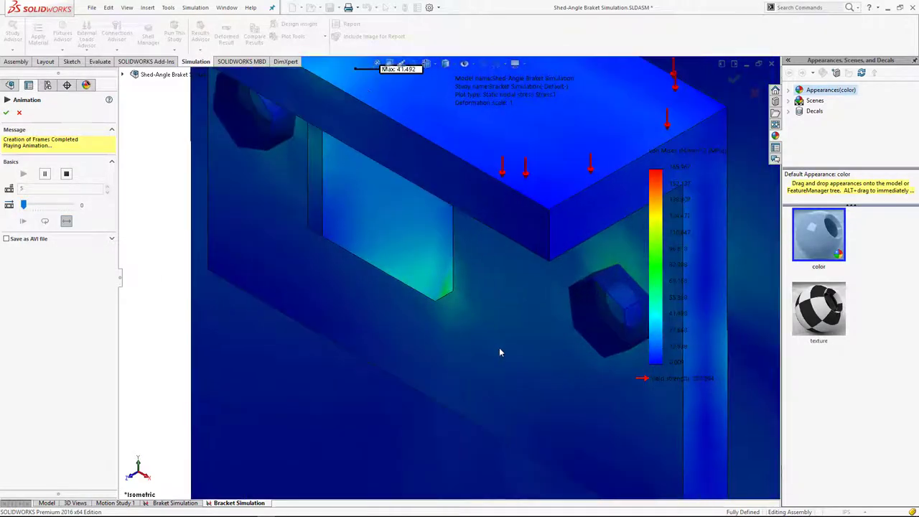
{"action": "scroll", "coordinate": [499, 349], "scroll_direction": "down", "scroll_amount": 2}
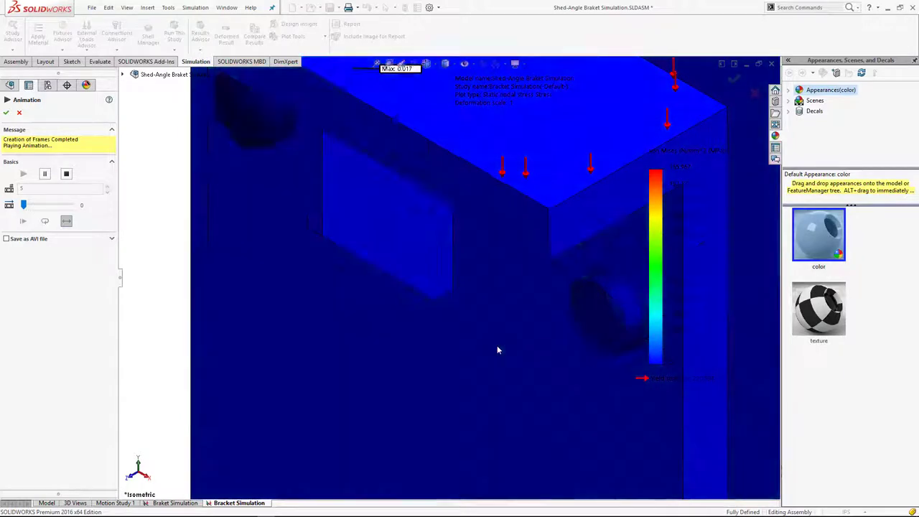
{"action": "scroll", "coordinate": [496, 350], "scroll_direction": "up", "scroll_amount": 2}
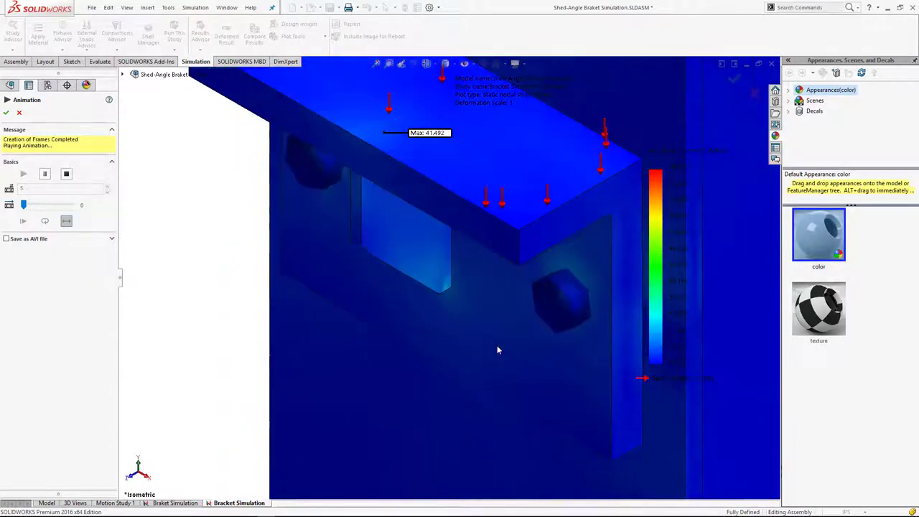
{"action": "scroll", "coordinate": [497, 349], "scroll_direction": "up", "scroll_amount": 1}
{"action": "scroll", "coordinate": [496, 349], "scroll_direction": "up", "scroll_amount": 2}
{"action": "scroll", "coordinate": [496, 349], "scroll_direction": "up", "scroll_amount": 2}
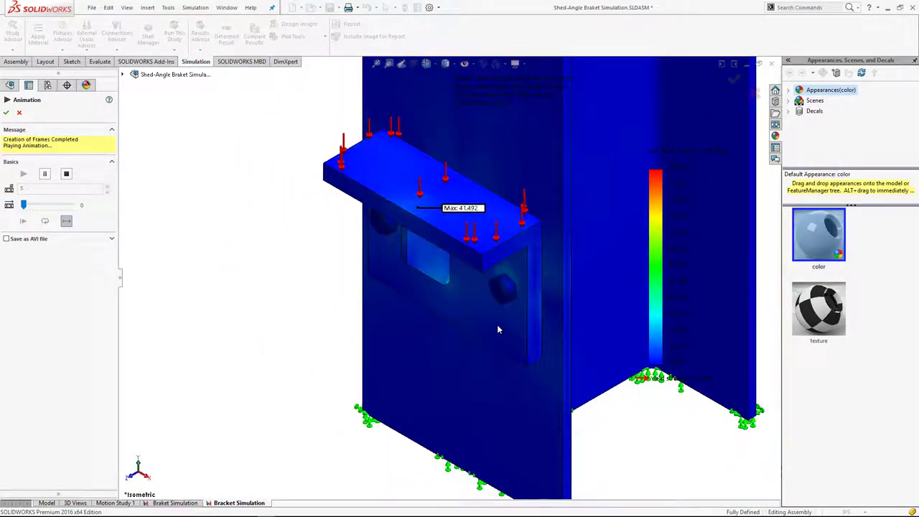
{"action": "left_click", "coordinate": [6, 113]}
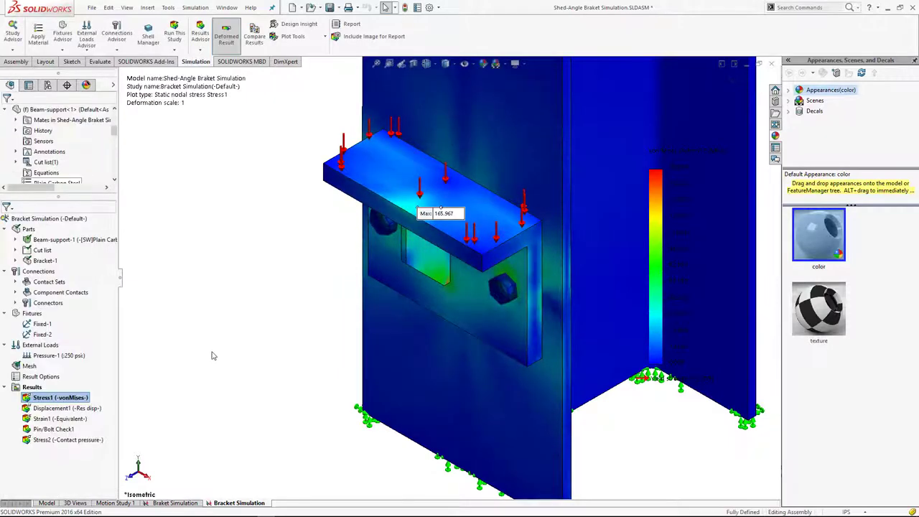
Step: Display the Stress2 contact-pressure plot and start its animation
{"action": "right_click", "coordinate": [45, 439]}
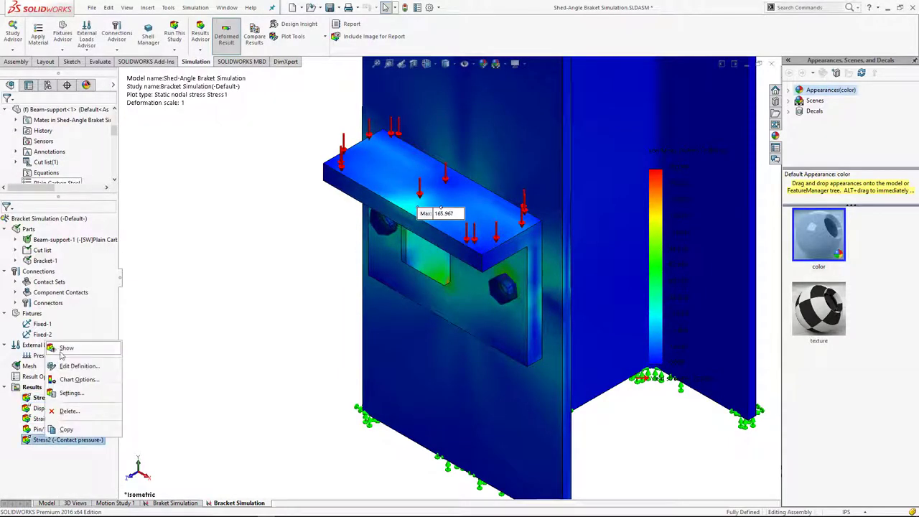
{"action": "left_click", "coordinate": [63, 348]}
{"action": "right_click", "coordinate": [75, 442]}
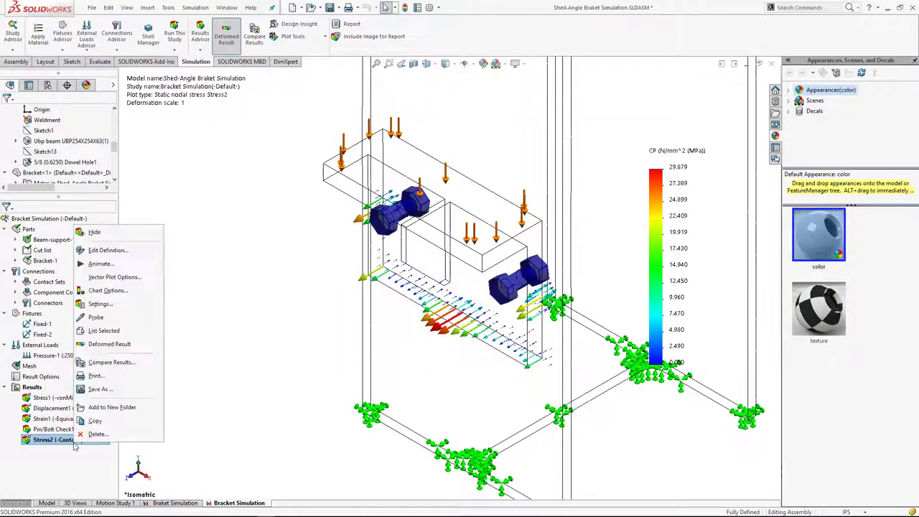
{"action": "left_click", "coordinate": [100, 263]}
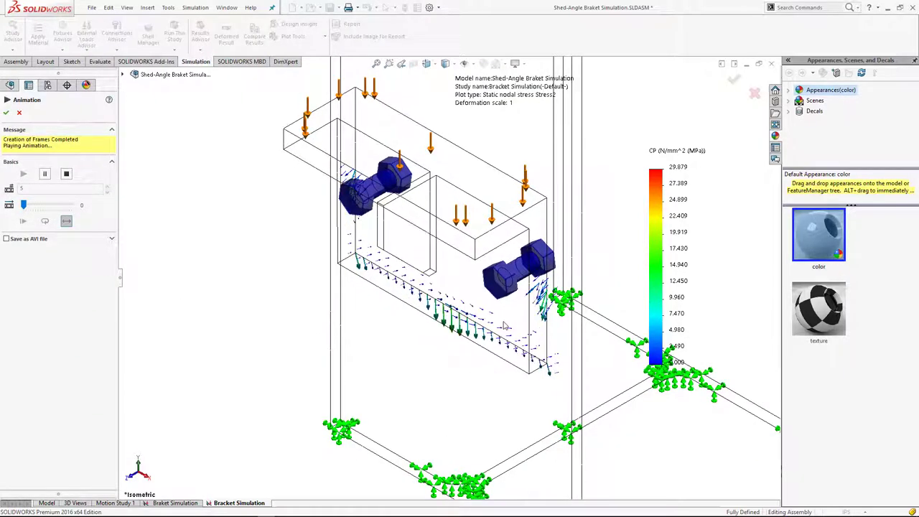
Step: Orbit and zoom around the bolts and the bracket's bottom edge to inspect the pressure arrows
{"action": "middle_click_drag", "start_coordinate": [494, 318], "coordinate": [537, 227]}
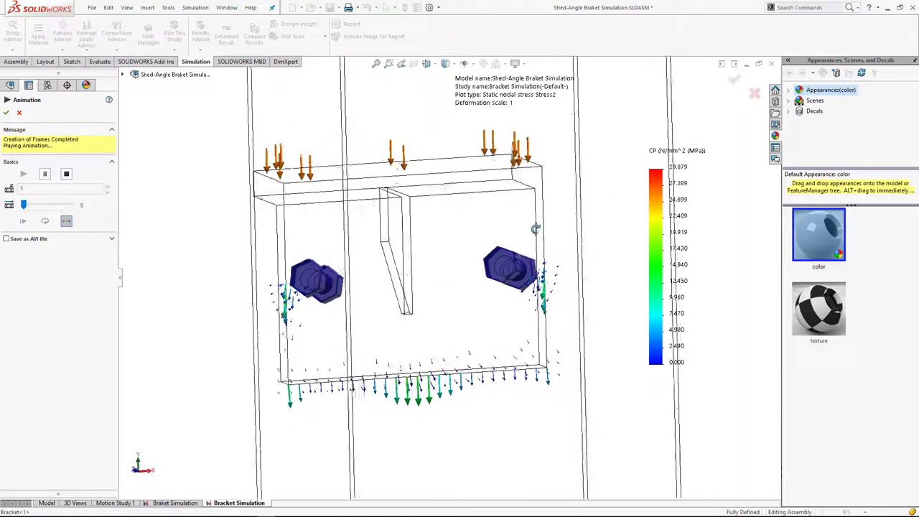
{"action": "scroll", "coordinate": [420, 402], "scroll_direction": "down", "scroll_amount": 5}
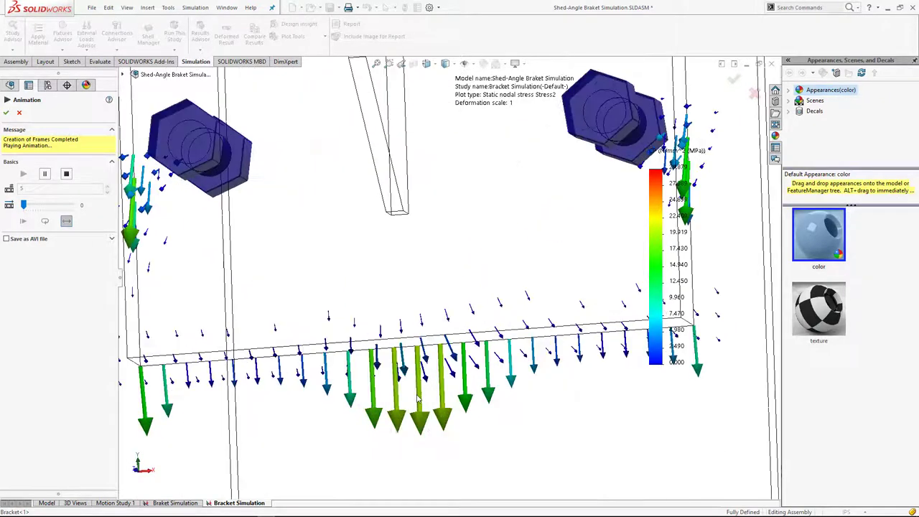
{"action": "scroll", "coordinate": [420, 402], "scroll_direction": "up", "scroll_amount": 3}
{"action": "mouse_move", "coordinate": [433, 398]}
{"action": "middle_mouse_down"}
{"action": "mouse_move", "coordinate": [455, 381]}
{"action": "mouse_move", "coordinate": [450, 375]}
{"action": "middle_mouse_up"}
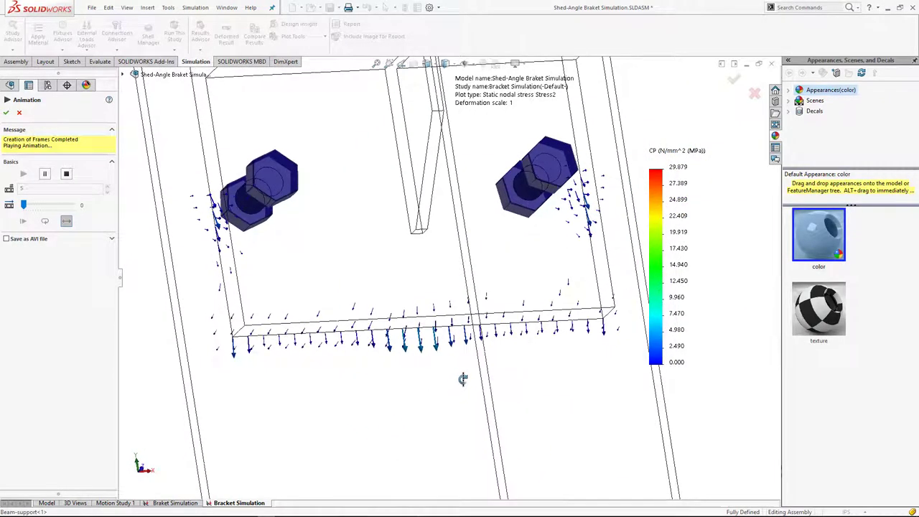
{"action": "scroll", "coordinate": [431, 369], "scroll_direction": "up", "scroll_amount": 3}
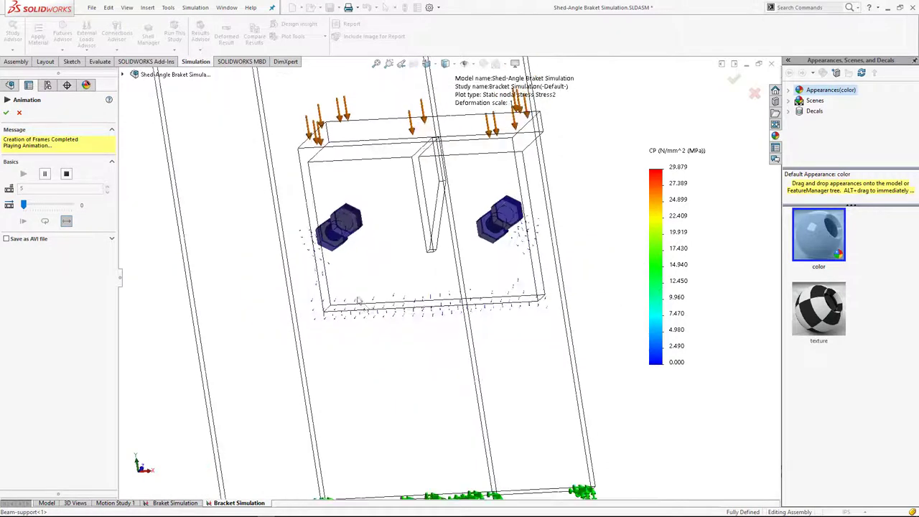
{"action": "scroll", "coordinate": [362, 325], "scroll_direction": "down", "scroll_amount": 3}
{"action": "middle_click_drag", "start_coordinate": [363, 325], "coordinate": [384, 327]}
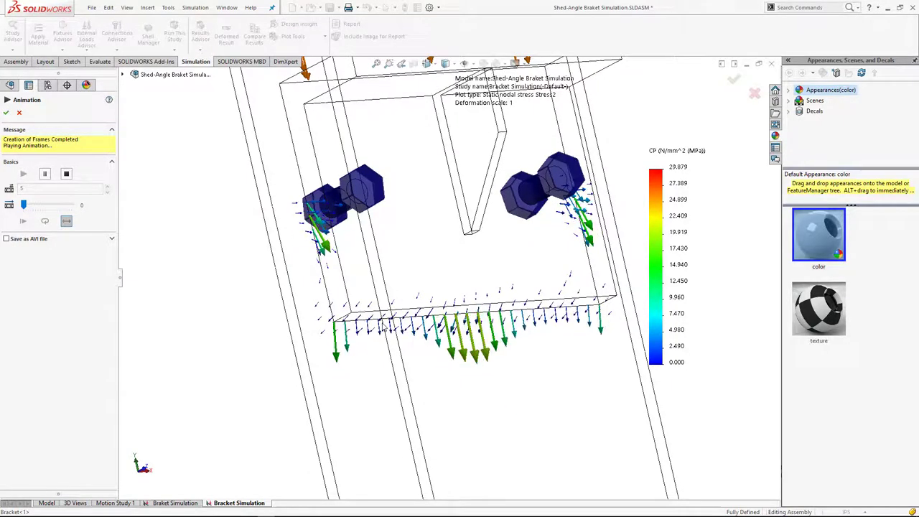
{"action": "mouse_move", "coordinate": [348, 259]}
{"action": "middle_mouse_down"}
{"action": "mouse_move", "coordinate": [368, 222]}
{"action": "mouse_move", "coordinate": [323, 216]}
{"action": "middle_mouse_up"}
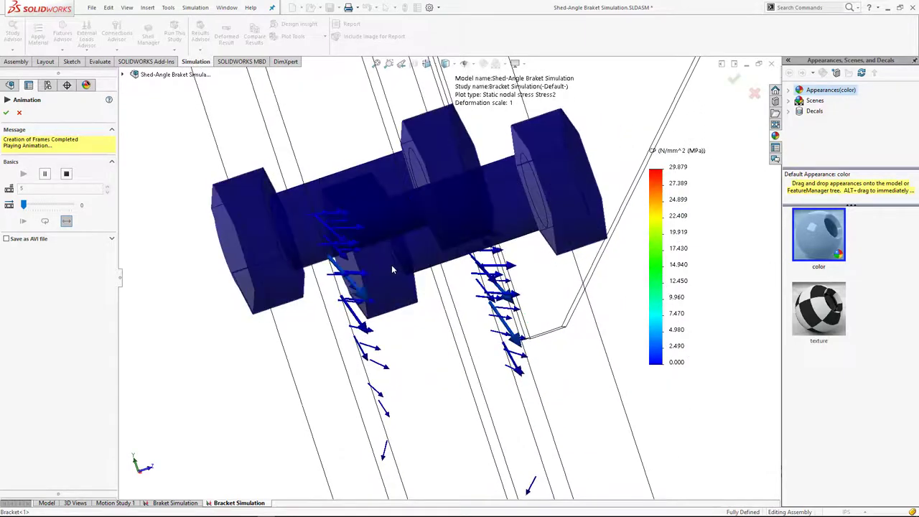
{"action": "scroll", "coordinate": [391, 264], "scroll_direction": "up", "scroll_amount": 3}
{"action": "middle_click_drag", "start_coordinate": [392, 268], "coordinate": [415, 345]}
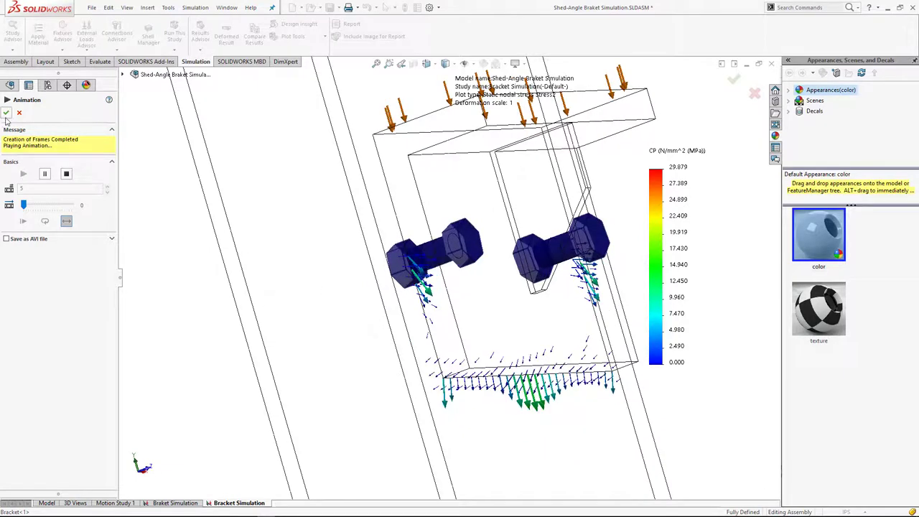
Step: Stop the pressure animation and rotate the model toward a side-on view
{"action": "key", "text": "Escape"}
{"action": "key", "text": "Left"}
{"action": "key", "text": "Left"}
{"action": "key", "text": "Left"}
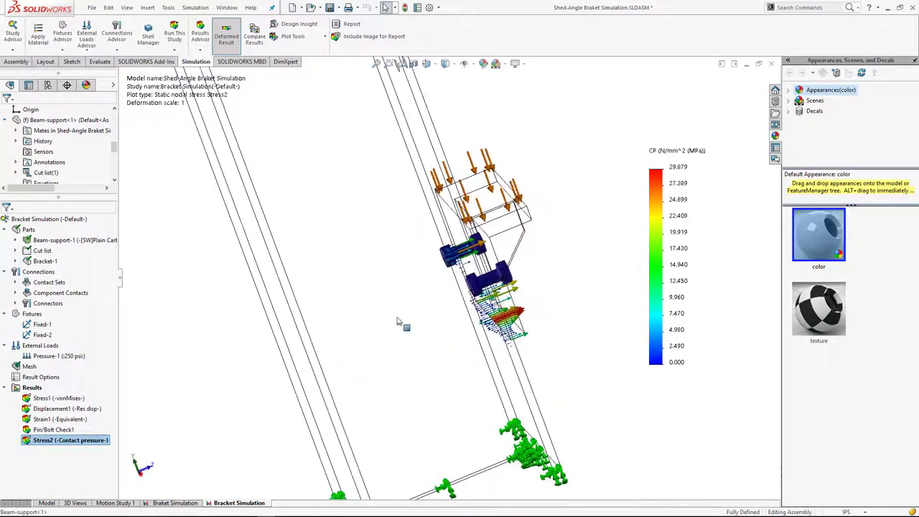
{"action": "key", "text": "Left"}
{"action": "key", "text": "Left"}
{"action": "key", "text": "Left"}
{"action": "key", "text": "Left"}
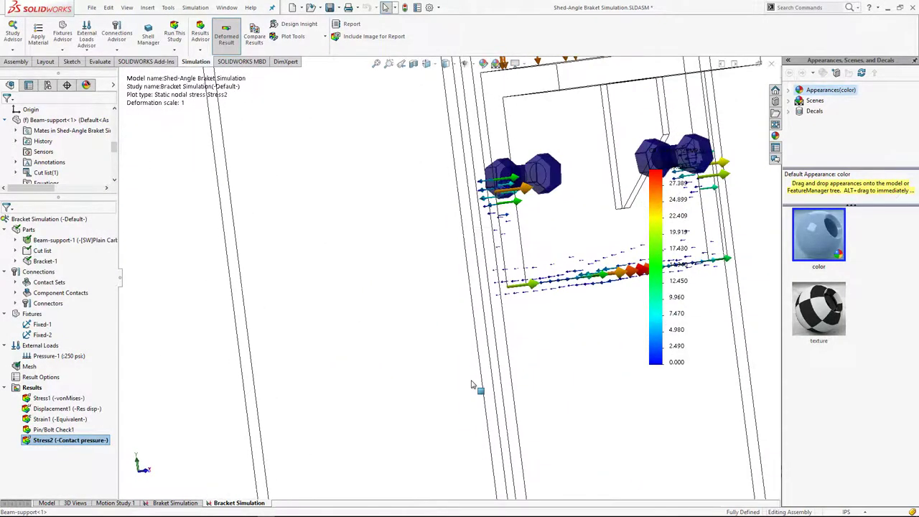
Step: In isometric view, display the Pin/Bolt Check1 result and dismiss its summary
{"action": "key", "text": "ctrl+7"}
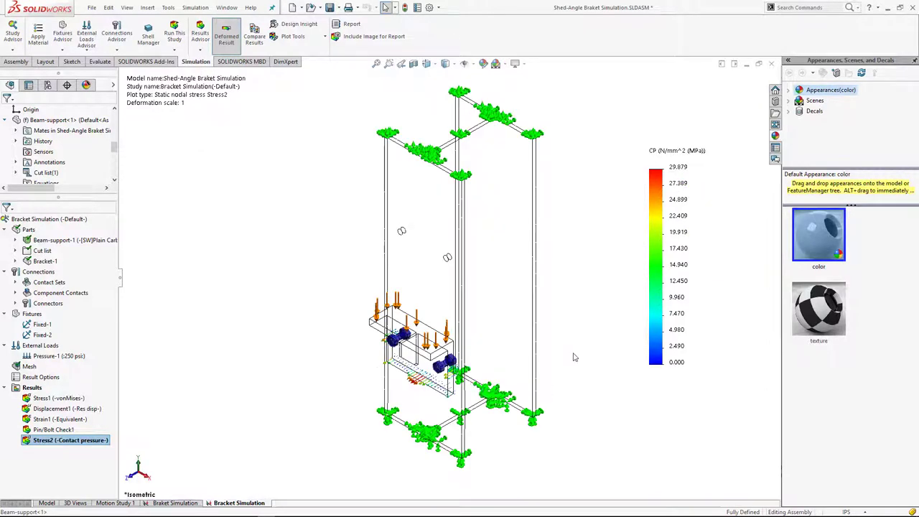
{"action": "double_click", "coordinate": [48, 429]}
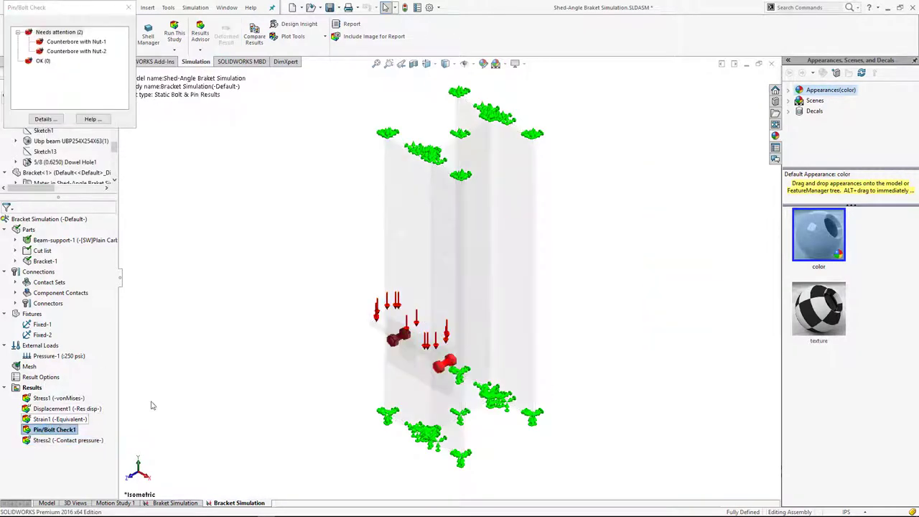
{"action": "right_click", "coordinate": [60, 435]}
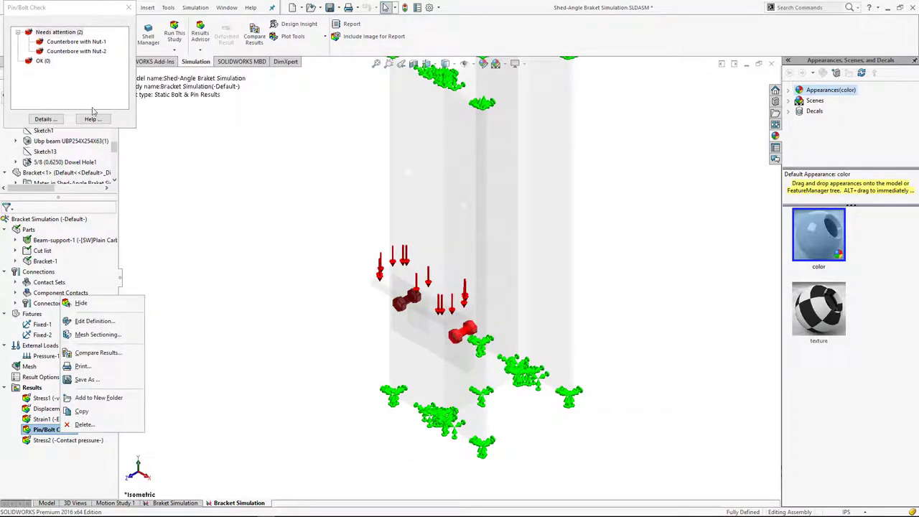
{"action": "left_click", "coordinate": [130, 8]}
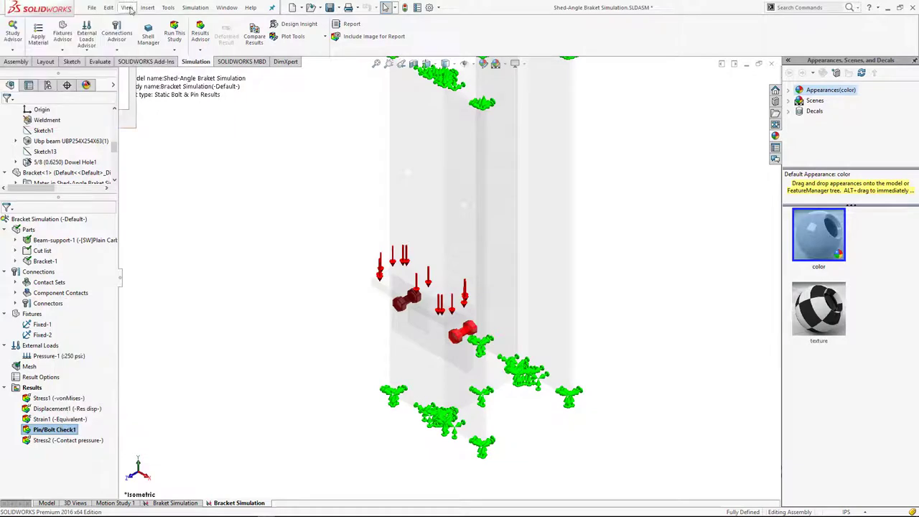
Step: Start iso clipping on the bolt check plot, then cancel it
{"action": "left_click", "coordinate": [305, 37]}
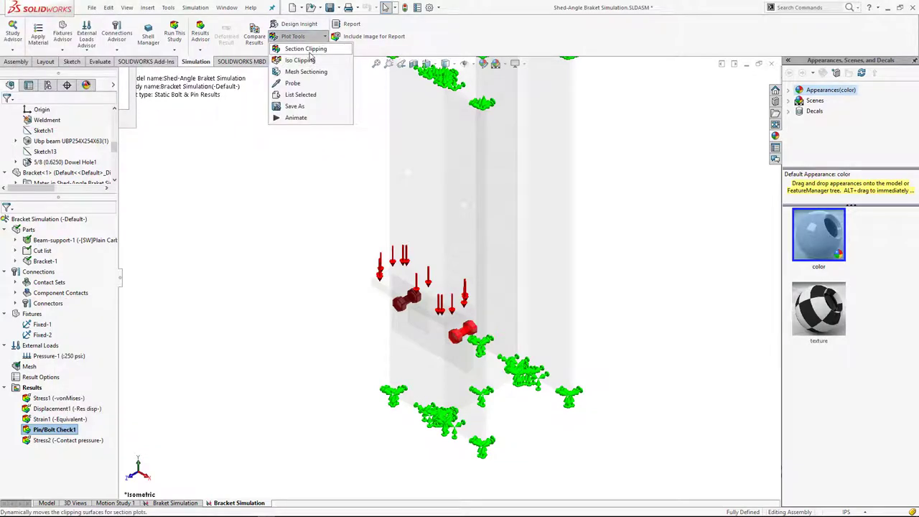
{"action": "left_click", "coordinate": [299, 63]}
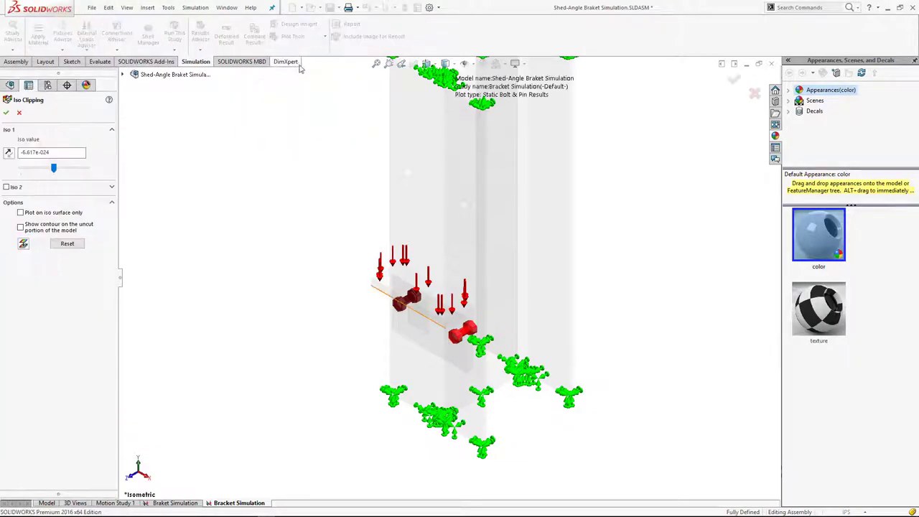
{"action": "left_click", "coordinate": [19, 113]}
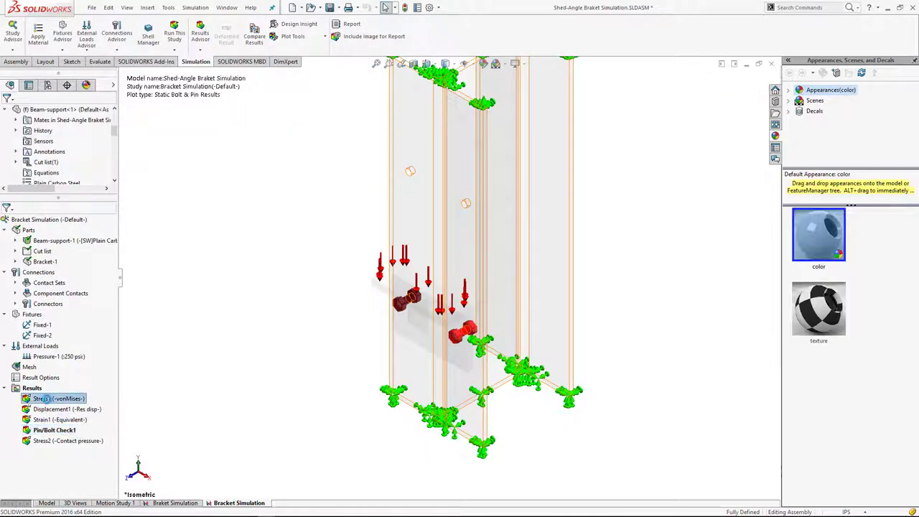
Step: Display Stress1 and apply iso clipping, adjusting the threshold down and back up
{"action": "double_click", "coordinate": [44, 399]}
{"action": "left_click", "coordinate": [304, 41]}
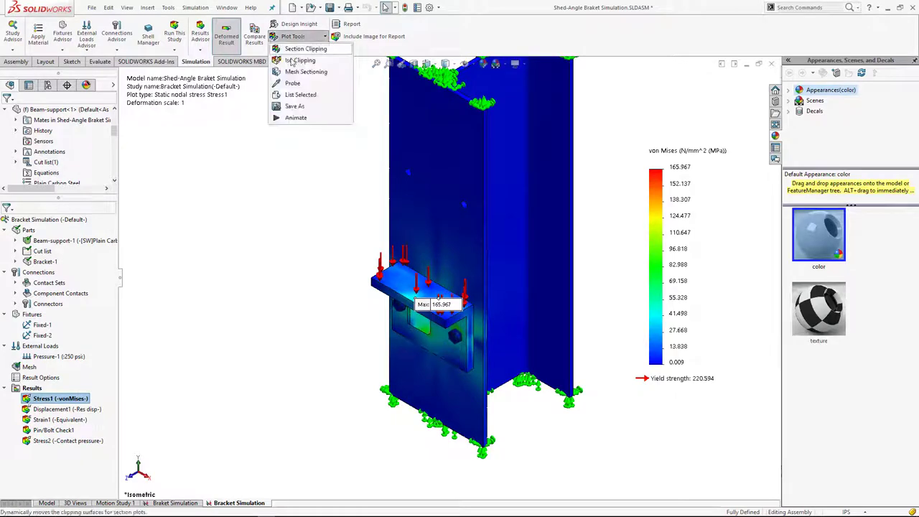
{"action": "left_click", "coordinate": [299, 62]}
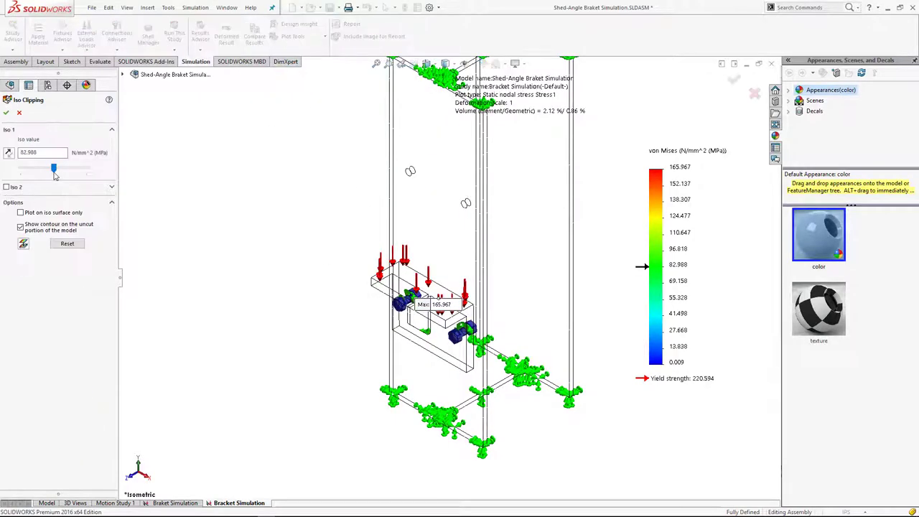
{"action": "mouse_move", "coordinate": [37, 173]}
{"action": "left_mouse_down"}
{"action": "mouse_move", "coordinate": [15, 173]}
{"action": "mouse_move", "coordinate": [29, 173]}
{"action": "left_mouse_up"}
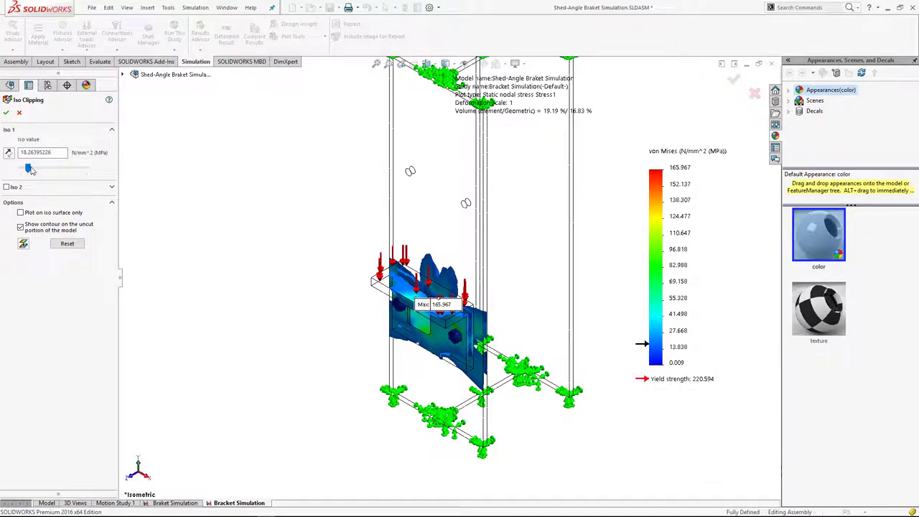
{"action": "left_click_drag", "start_coordinate": [29, 170], "coordinate": [39, 170]}
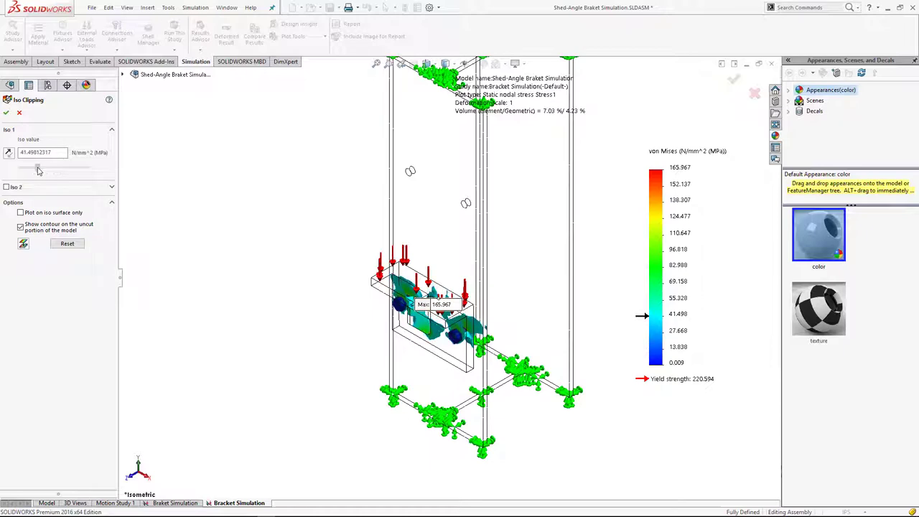
Step: Raise the iso value to about 56 MPa, then near maximum, then return it to minimum
{"action": "scroll", "coordinate": [405, 318], "scroll_direction": "down", "scroll_amount": 3}
{"action": "scroll", "coordinate": [406, 318], "scroll_direction": "down", "scroll_amount": 2}
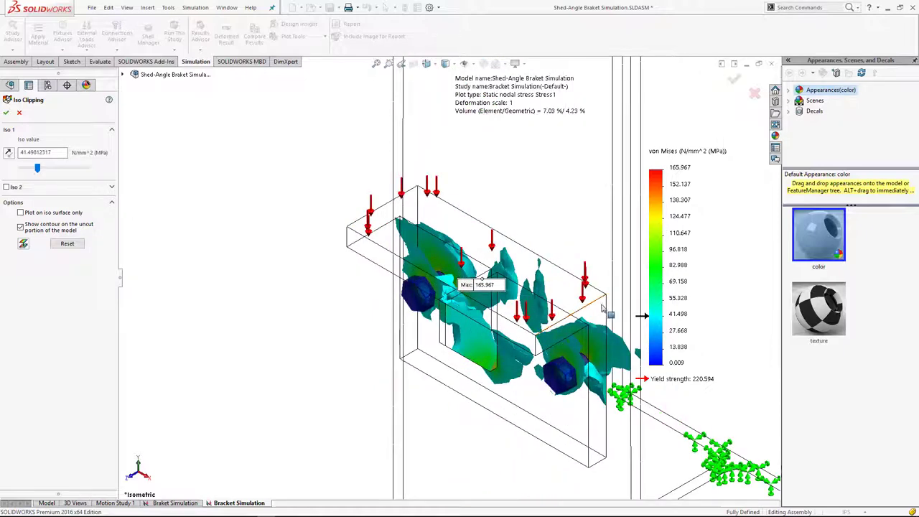
{"action": "scroll", "coordinate": [602, 306], "scroll_direction": "up", "scroll_amount": 2}
{"action": "scroll", "coordinate": [594, 318], "scroll_direction": "down", "scroll_amount": 1}
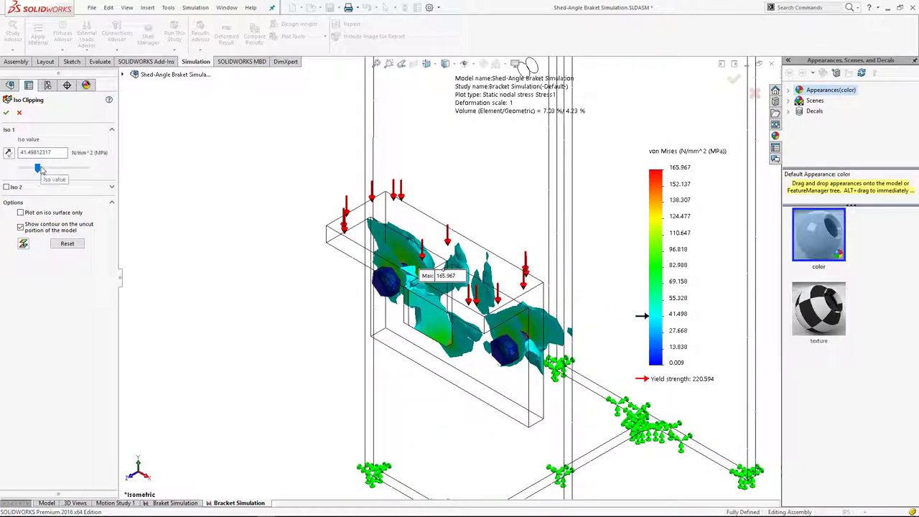
{"action": "left_click_drag", "start_coordinate": [40, 169], "coordinate": [44, 170]}
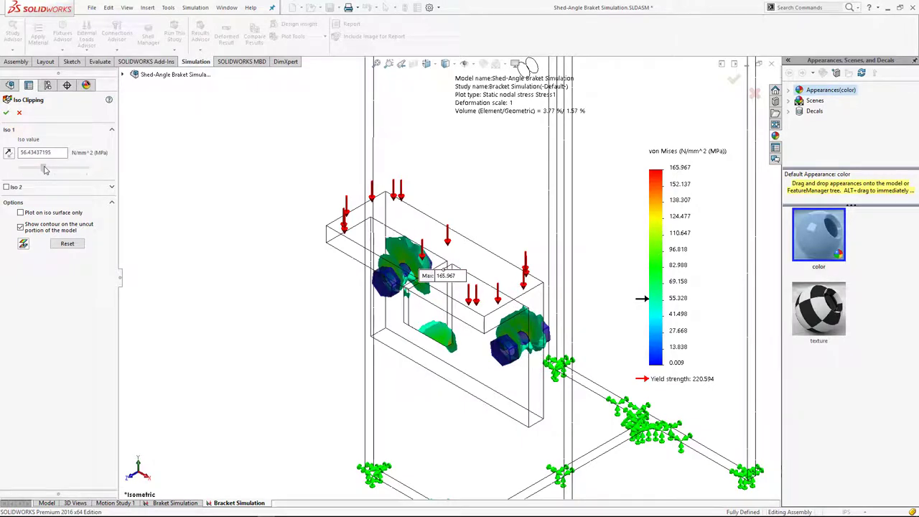
{"action": "left_click_drag", "start_coordinate": [45, 169], "coordinate": [82, 169]}
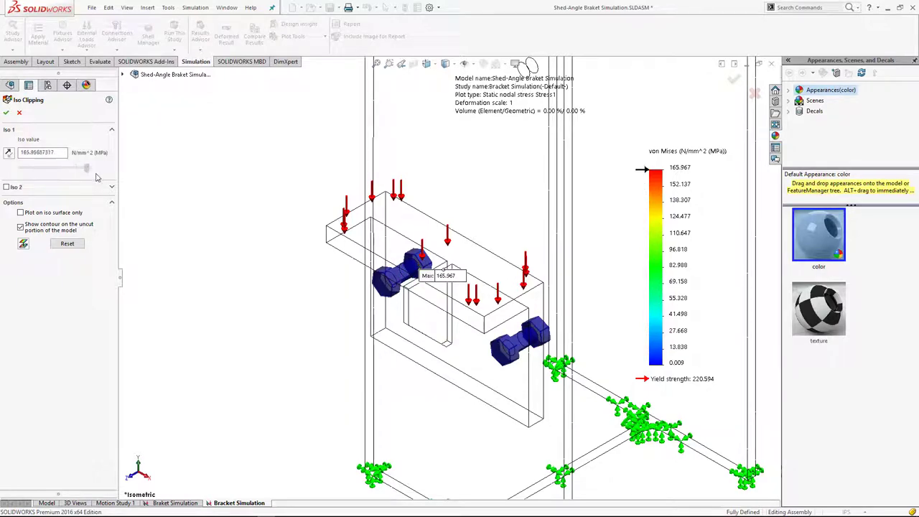
{"action": "scroll", "coordinate": [436, 284], "scroll_direction": "down", "scroll_amount": 2}
{"action": "scroll", "coordinate": [431, 285], "scroll_direction": "up", "scroll_amount": 4}
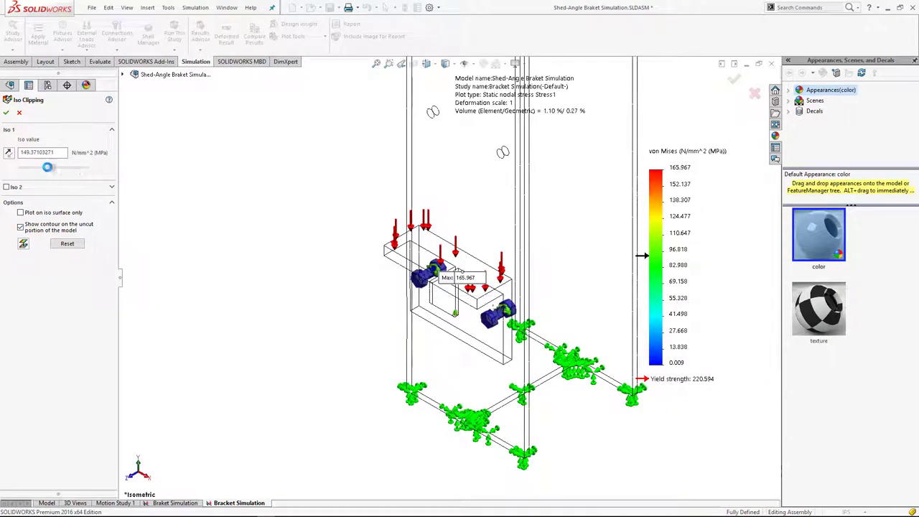
{"action": "left_click_drag", "start_coordinate": [13, 169], "coordinate": [3, 169]}
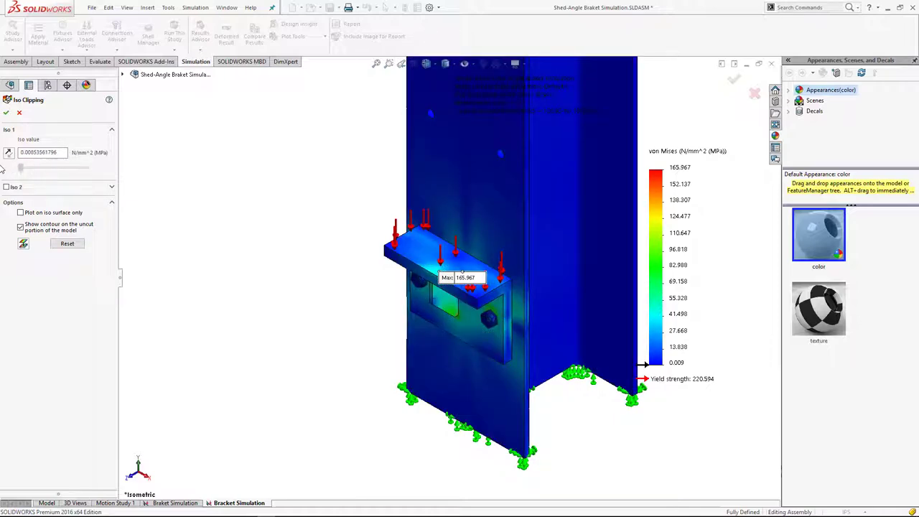
Step: Confirm iso clipping at minimum, leaving the full Stress1 plot peaking at 165.967 MPa
{"action": "left_click", "coordinate": [18, 113]}
{"action": "scroll", "coordinate": [348, 272], "scroll_direction": "up", "scroll_amount": 3}
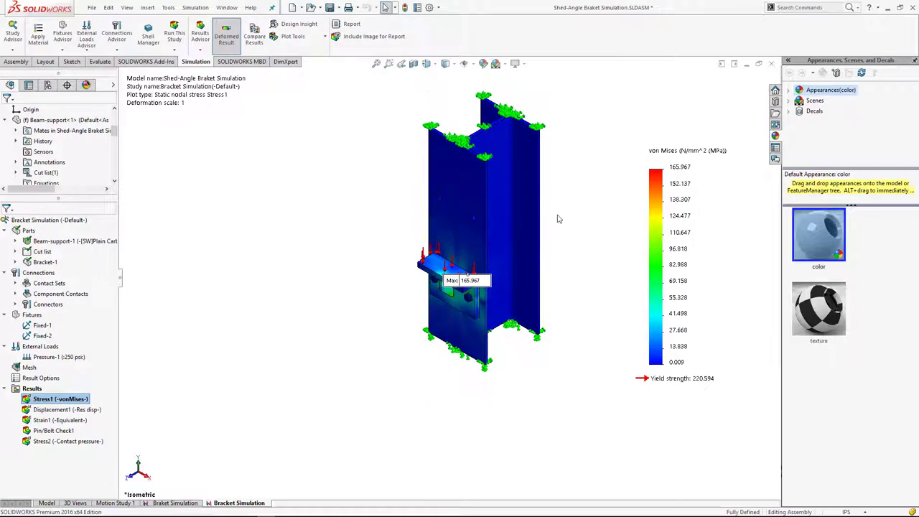
{"action": "scroll", "coordinate": [559, 218], "scroll_direction": "down", "scroll_amount": 2}
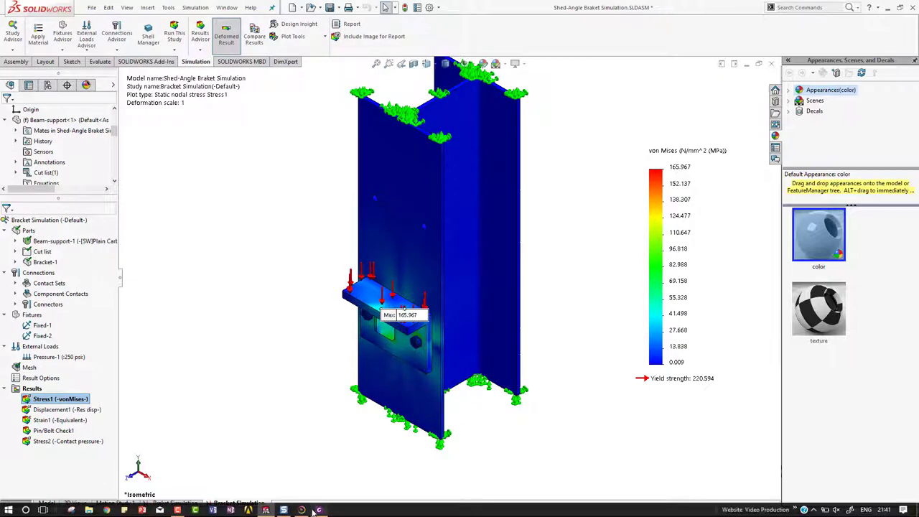